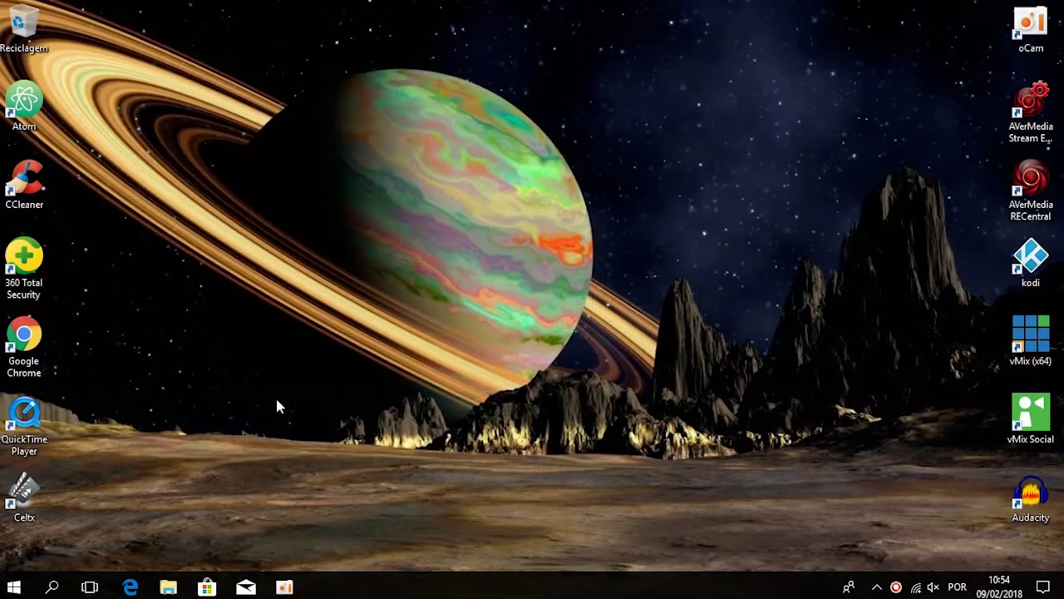
Launch Chrome and go to draw.io through the 'dra' address-bar suggestion
double_click(24, 340)
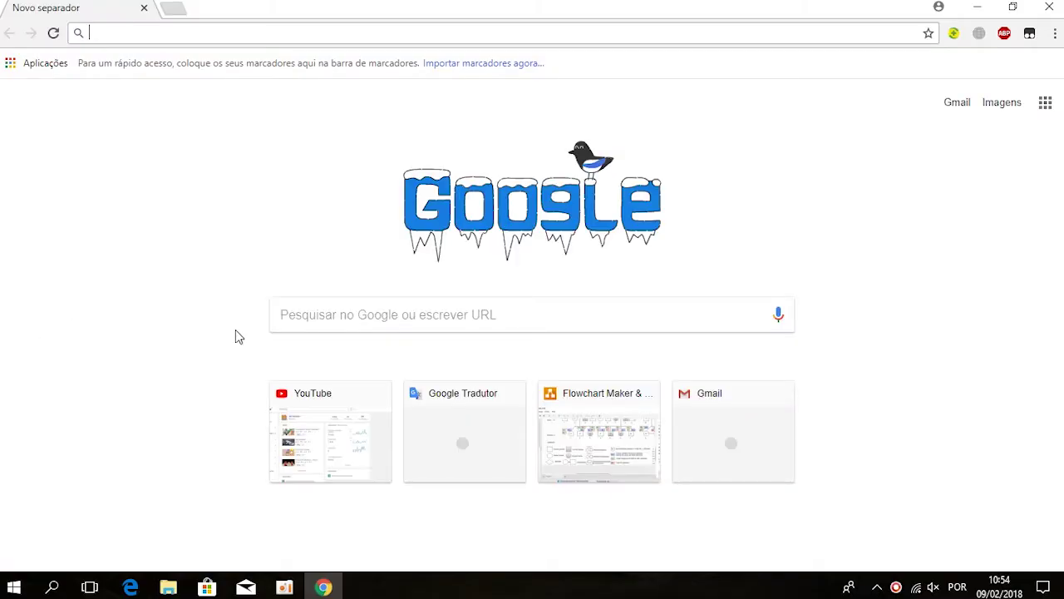
type("dra")
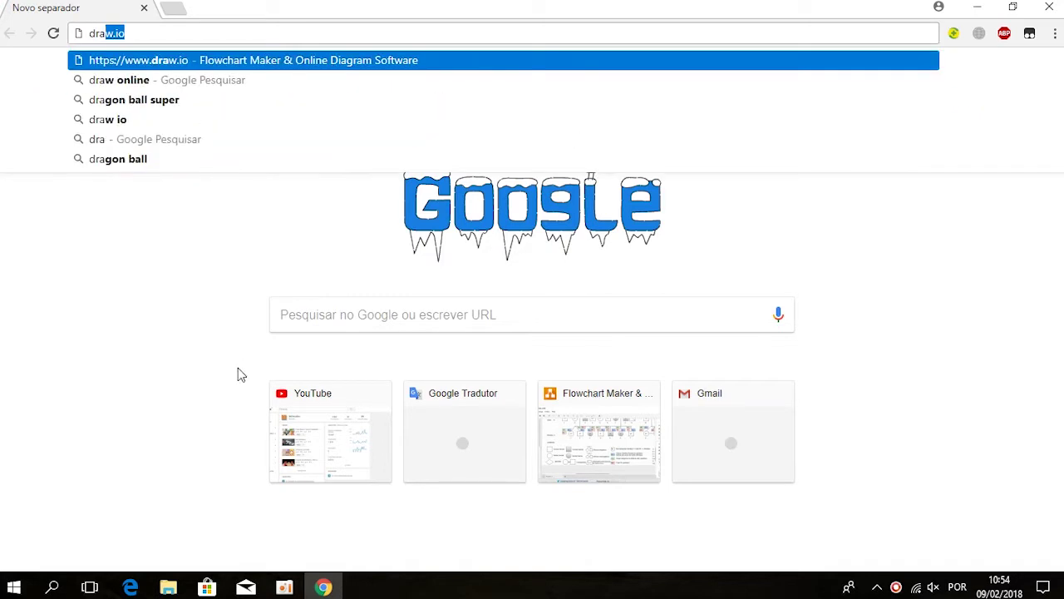
key("Return")
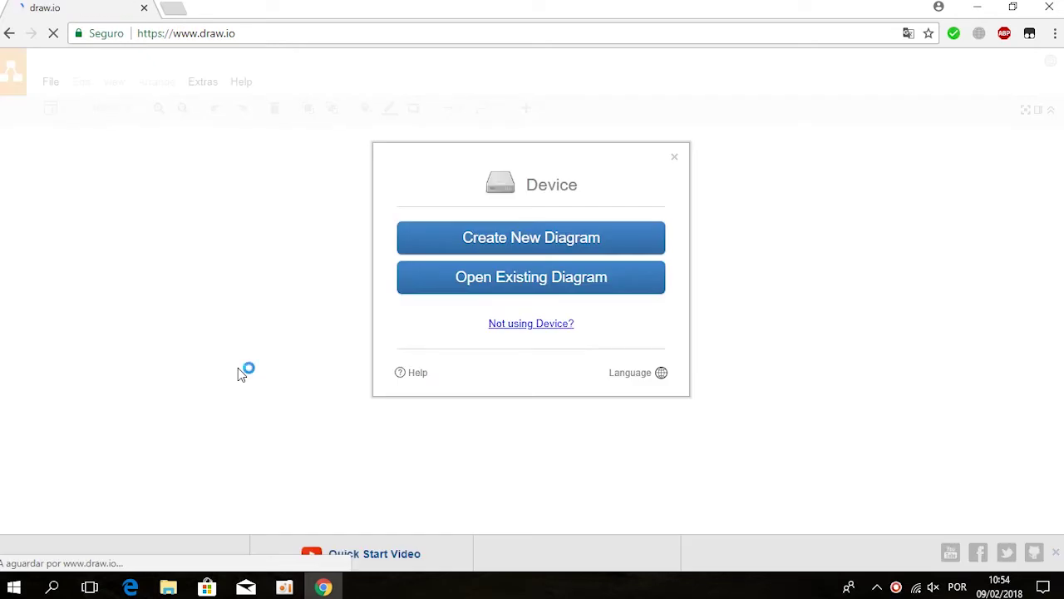
Create a blank Untitled Diagram.xml and set its A4 page to landscape
left_click(524, 238)
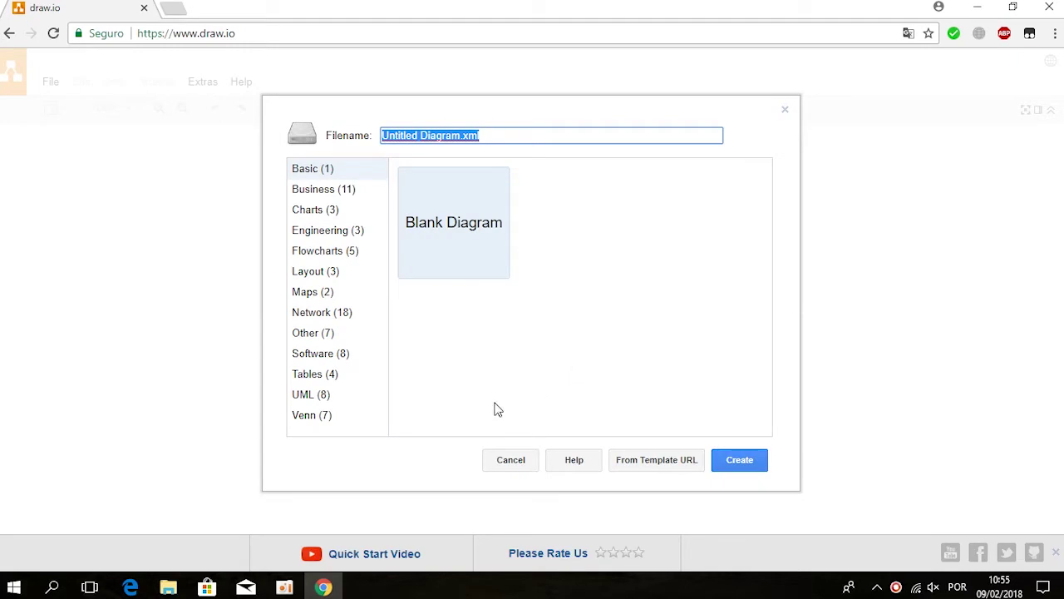
left_click(740, 461)
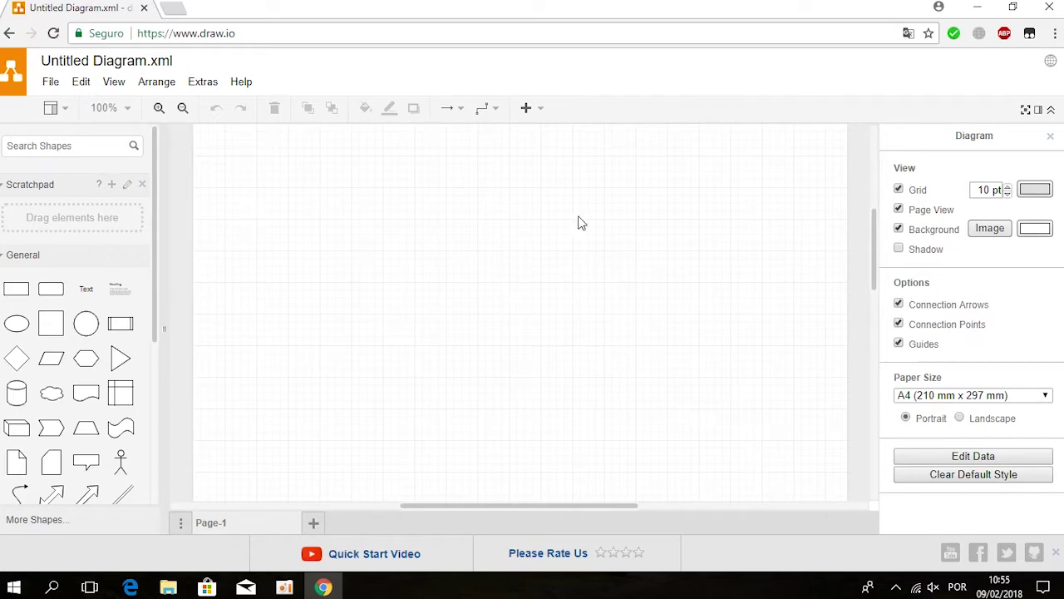
scroll(512, 290, "up", 3)
scroll(512, 289, "down", 1)
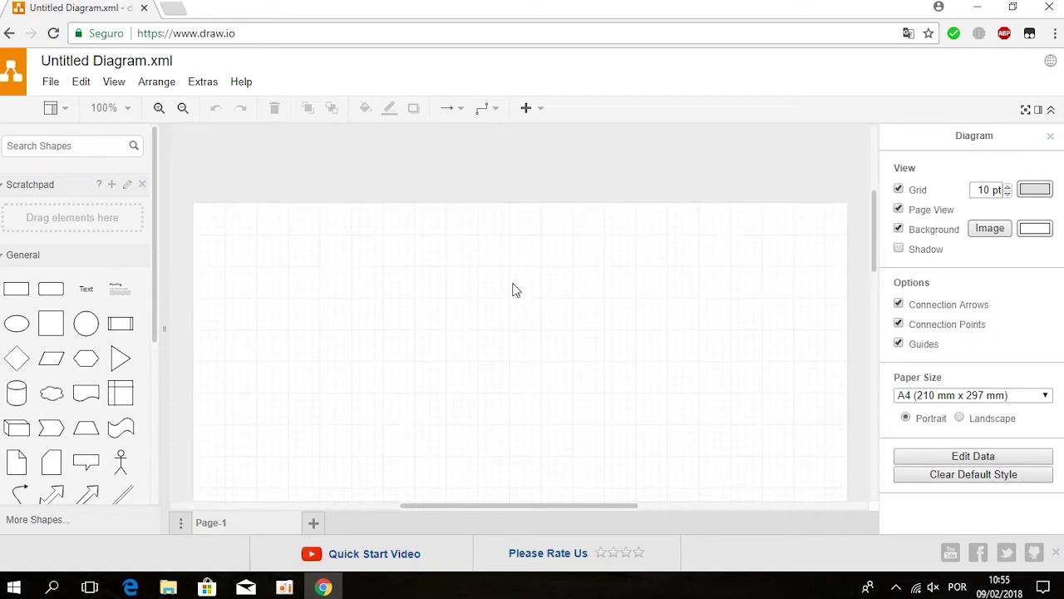
left_click(961, 418)
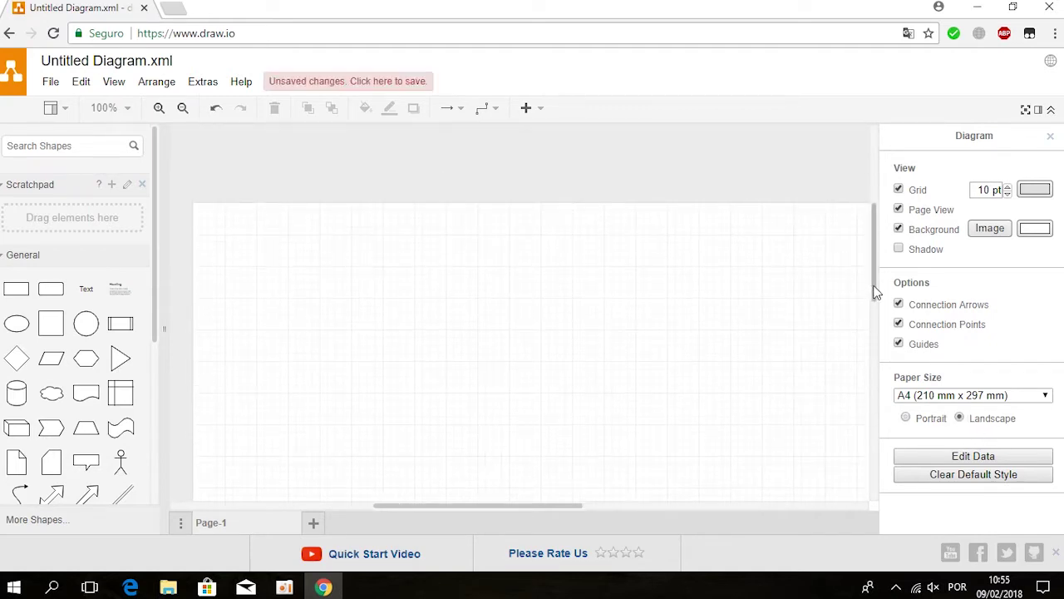
left_click_drag(875, 291, 873, 314)
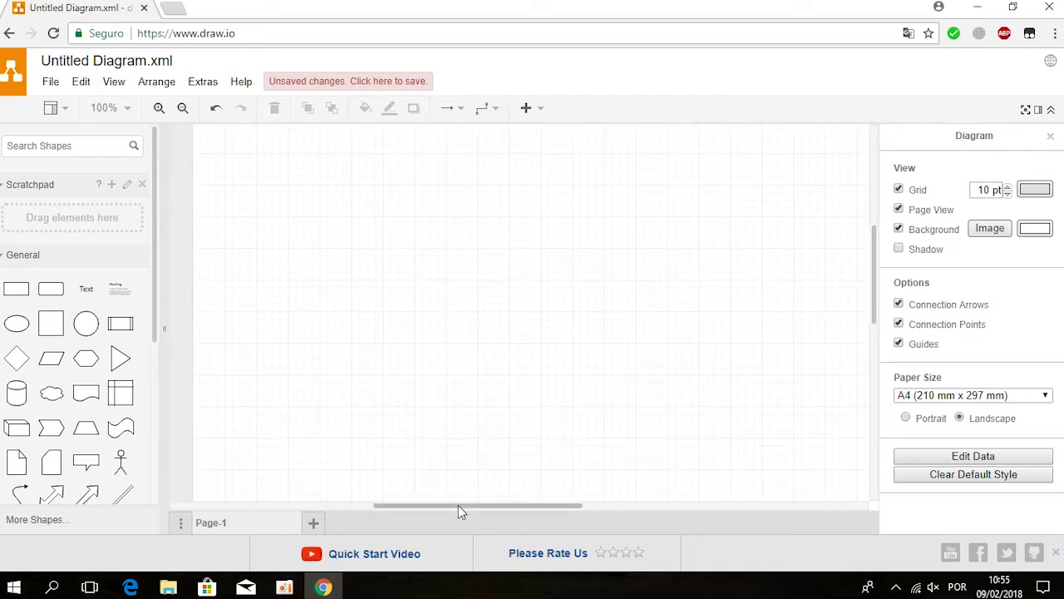
left_click_drag(463, 510, 486, 498)
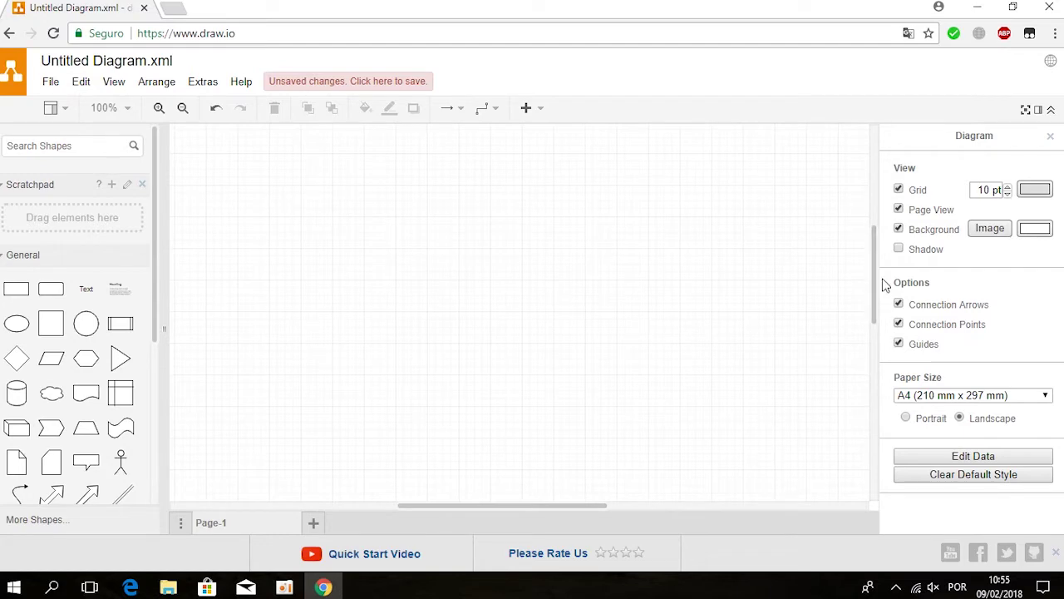
left_click_drag(873, 294, 872, 288)
Add the title 'ÁRVORE GENEALÓGICA' at the page top, using the spelling suggestion for the accent
double_click(480, 137)
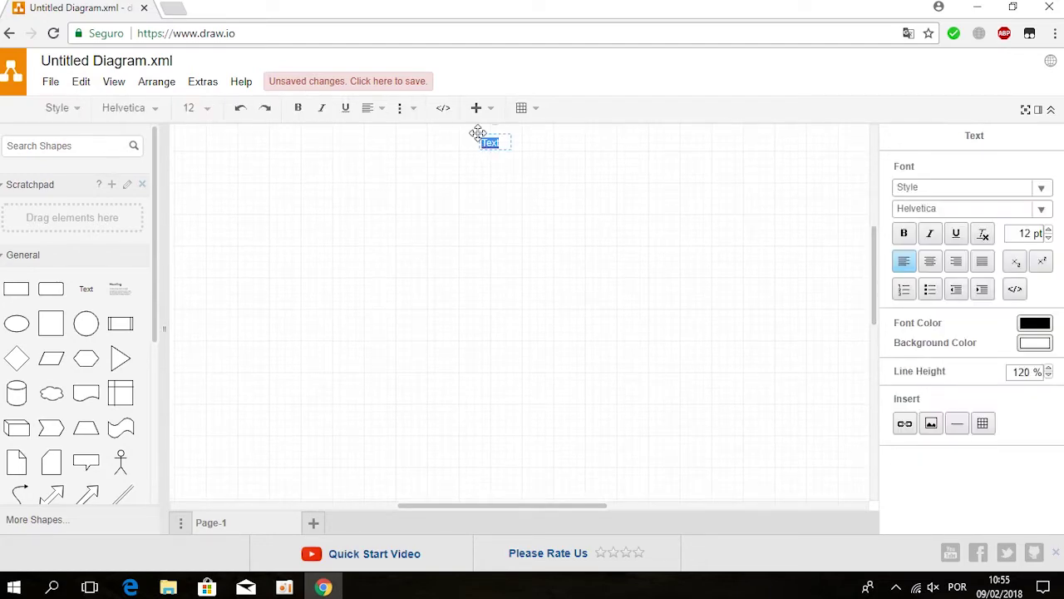
type("ARVORE GENEALÓGICA")
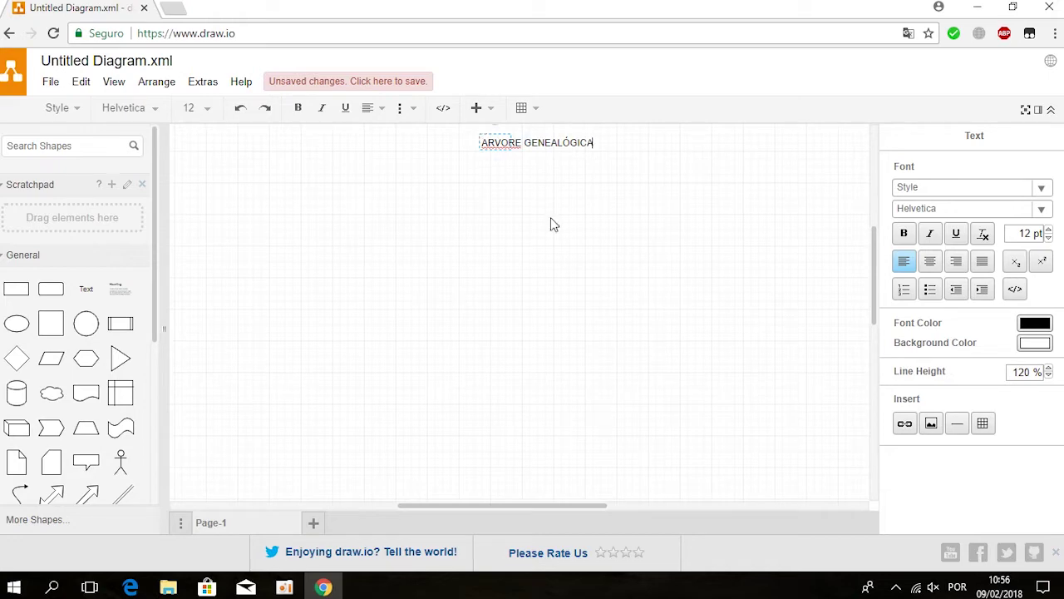
right_click(501, 148)
left_click(537, 155)
left_click(617, 200)
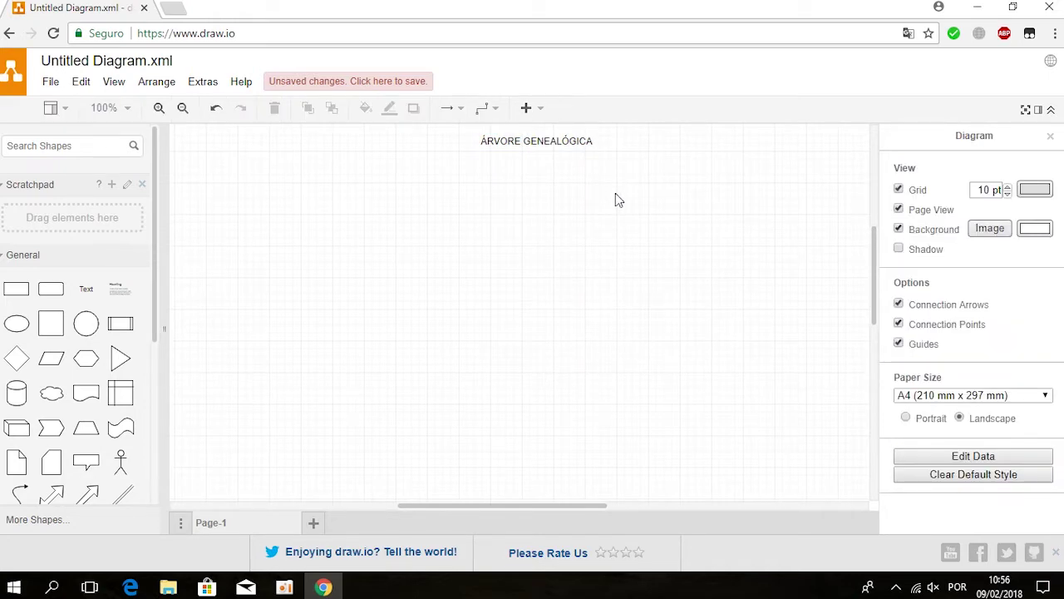
Add a text label 'Avós I' on the left side of the page
double_click(194, 206)
key("BackSpace")
type("Avós")
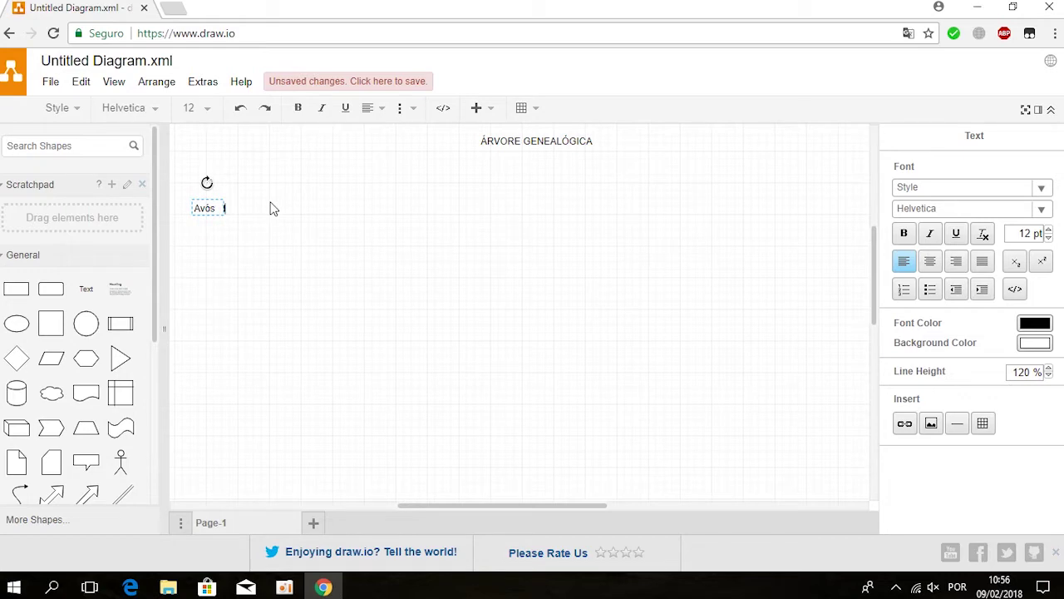
left_click(272, 208)
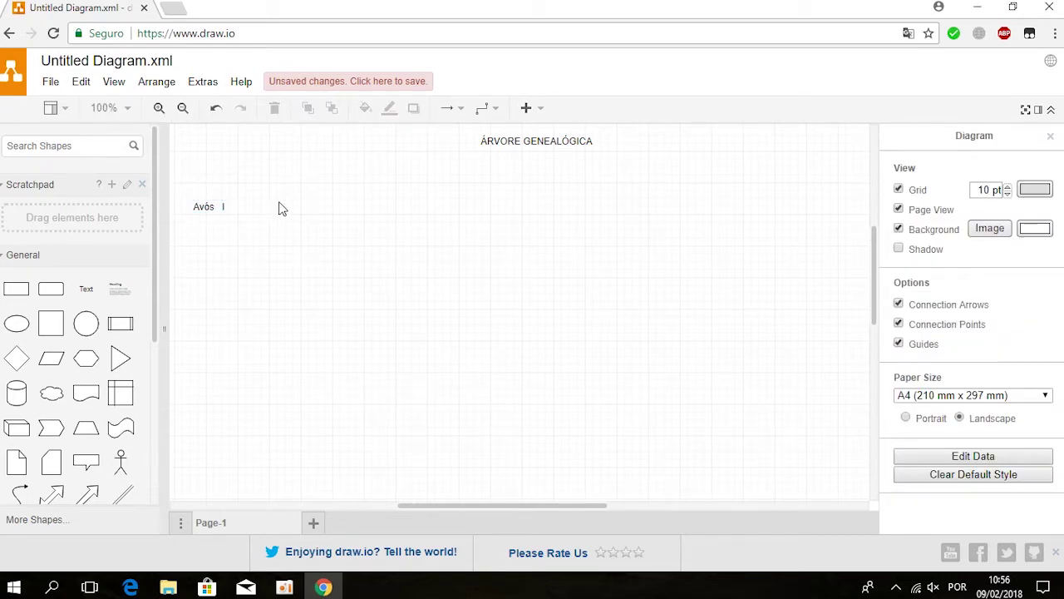
Place a 40x40 square and a 40x40 circle side by side, right of 'Avós I'
left_click(54, 326)
mouse_move(225, 255)
left_mouse_down()
mouse_move(291, 244)
mouse_move(329, 209)
left_mouse_up()
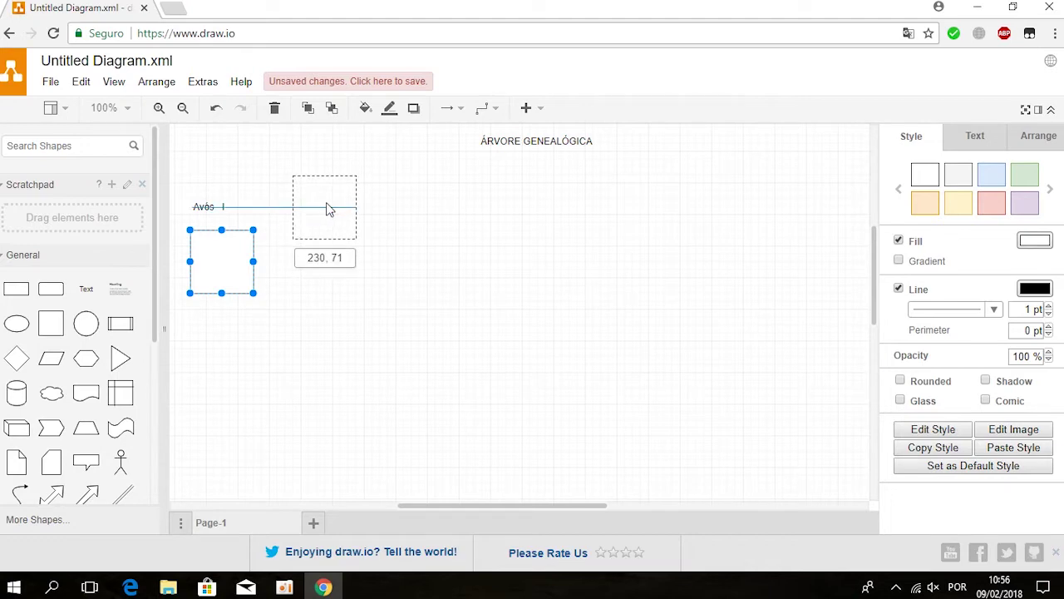
mouse_move(328, 208)
left_mouse_down()
mouse_move(359, 234)
mouse_move(346, 225)
left_mouse_up()
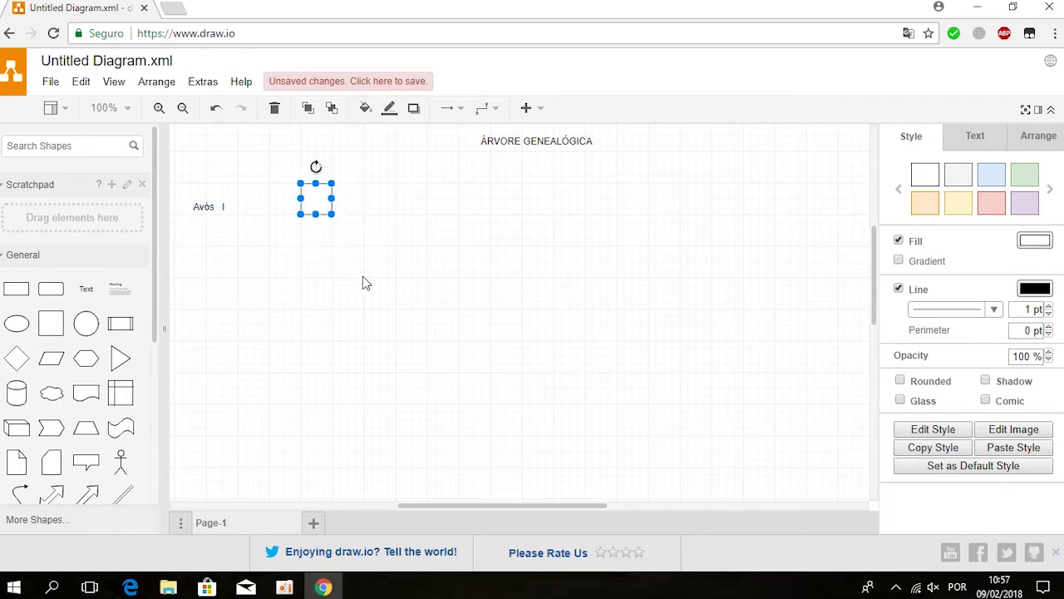
left_click(361, 276)
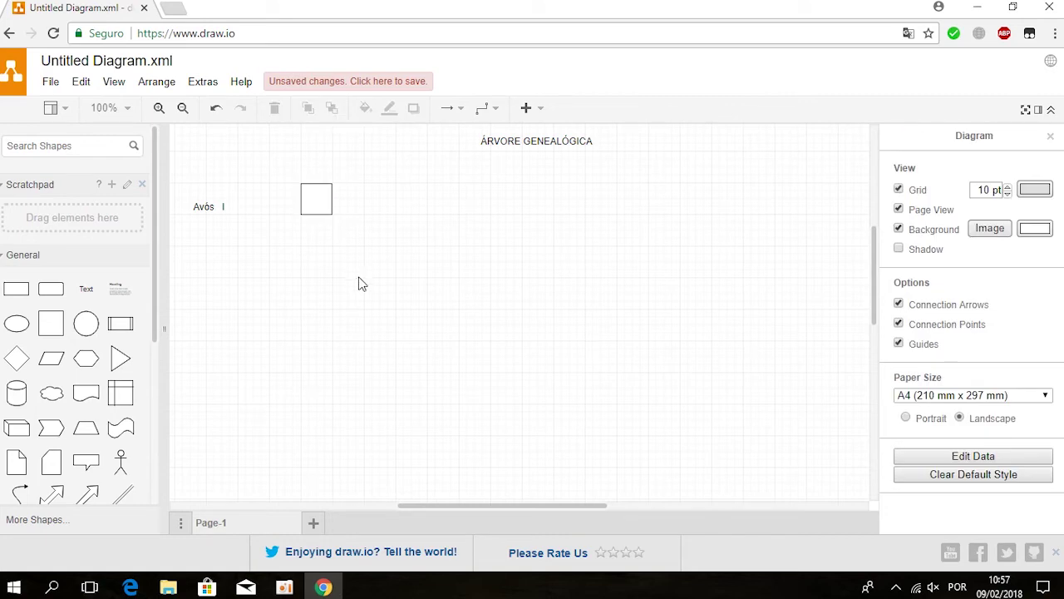
left_click(87, 326)
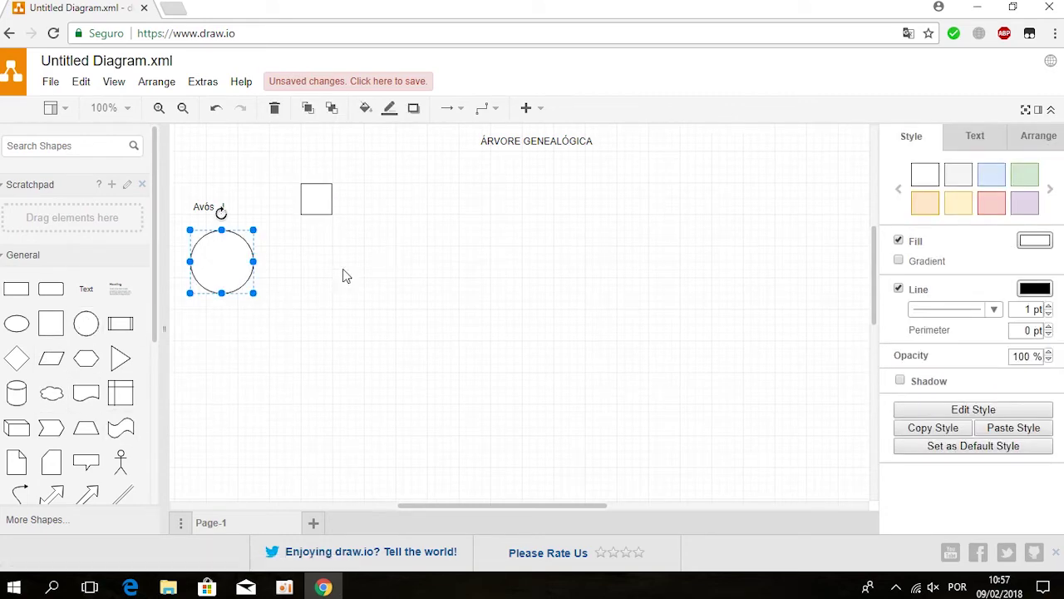
left_click_drag(214, 249, 408, 208)
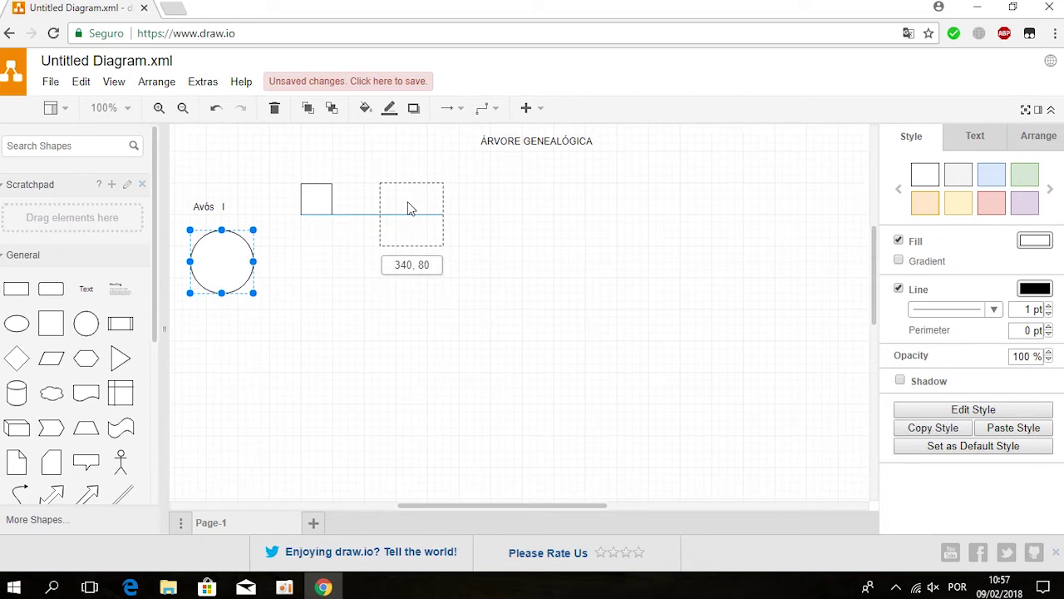
left_click_drag(408, 210, 408, 209)
mouse_move(378, 244)
left_mouse_down()
mouse_move(407, 204)
mouse_move(432, 219)
left_mouse_up()
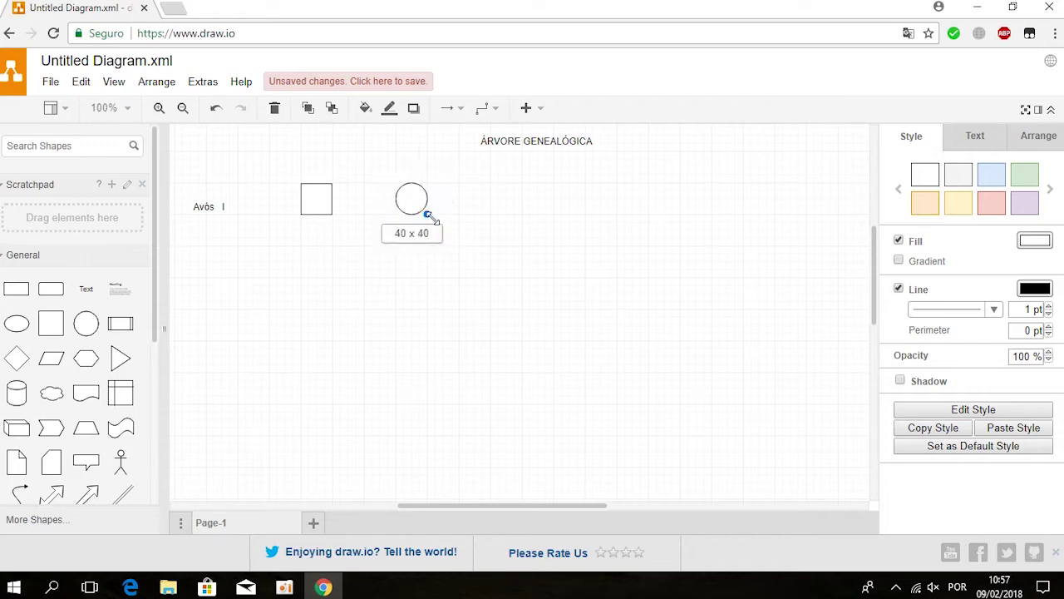
left_click(446, 287)
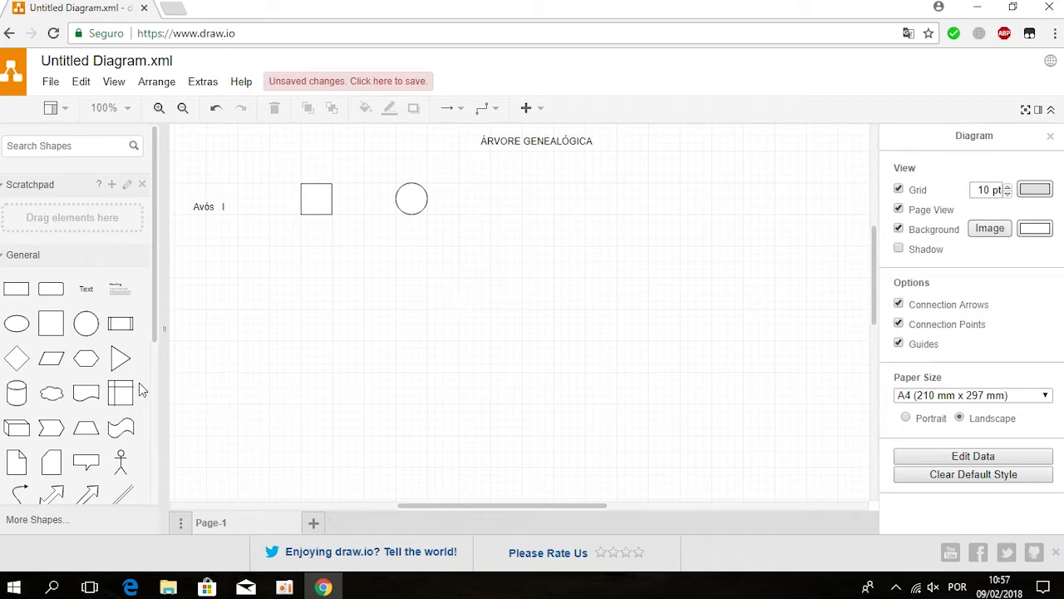
Add a second 40x40 square and circle further right in the row
left_click(52, 324)
mouse_move(244, 268)
left_mouse_down()
mouse_move(615, 214)
mouse_move(607, 204)
mouse_move(617, 214)
left_mouse_up()
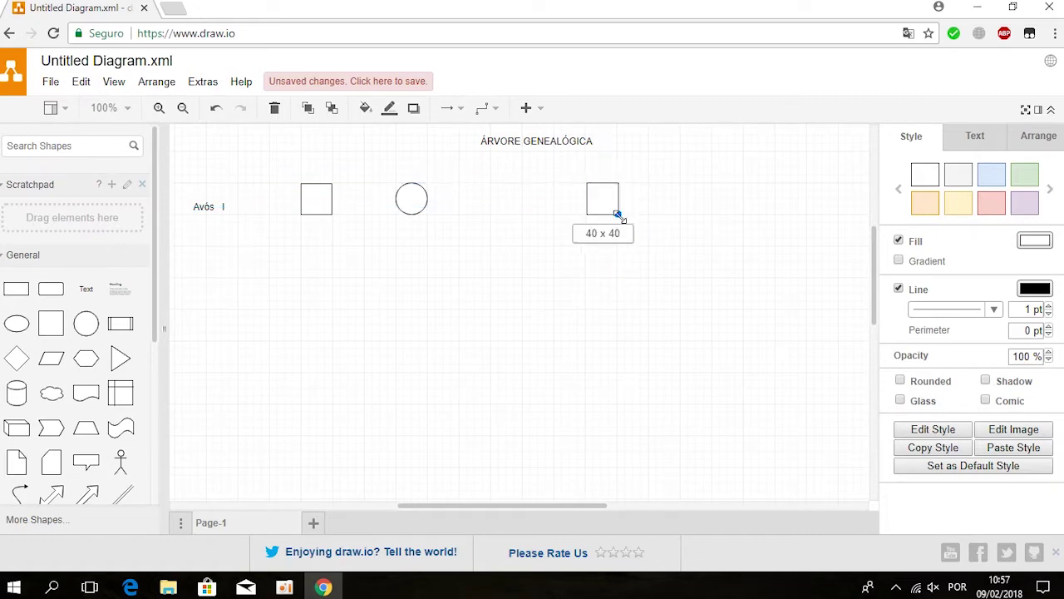
left_click(605, 266)
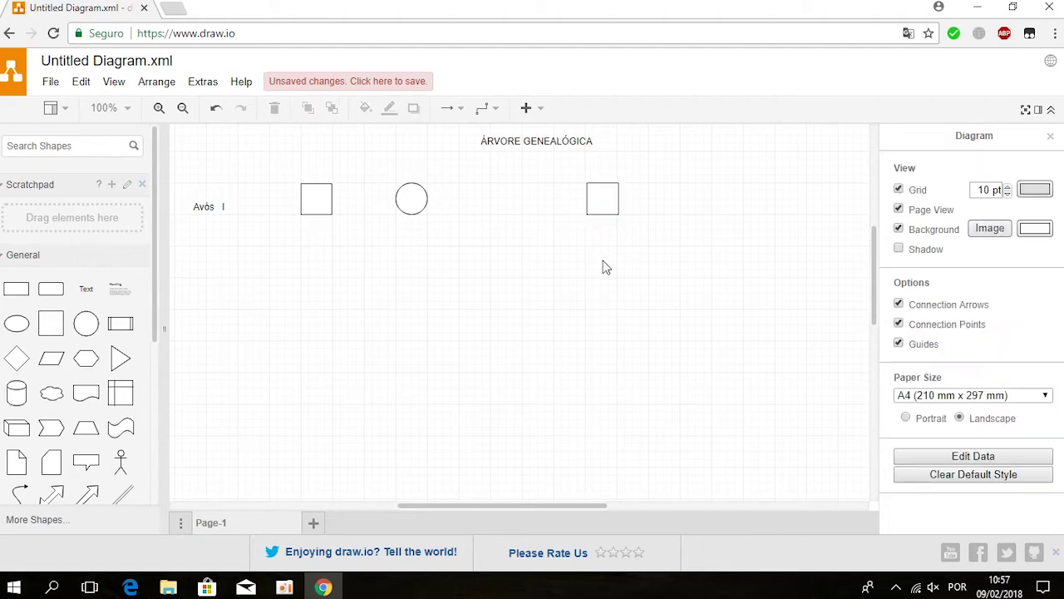
left_click(85, 323)
left_click_drag(221, 259, 715, 206)
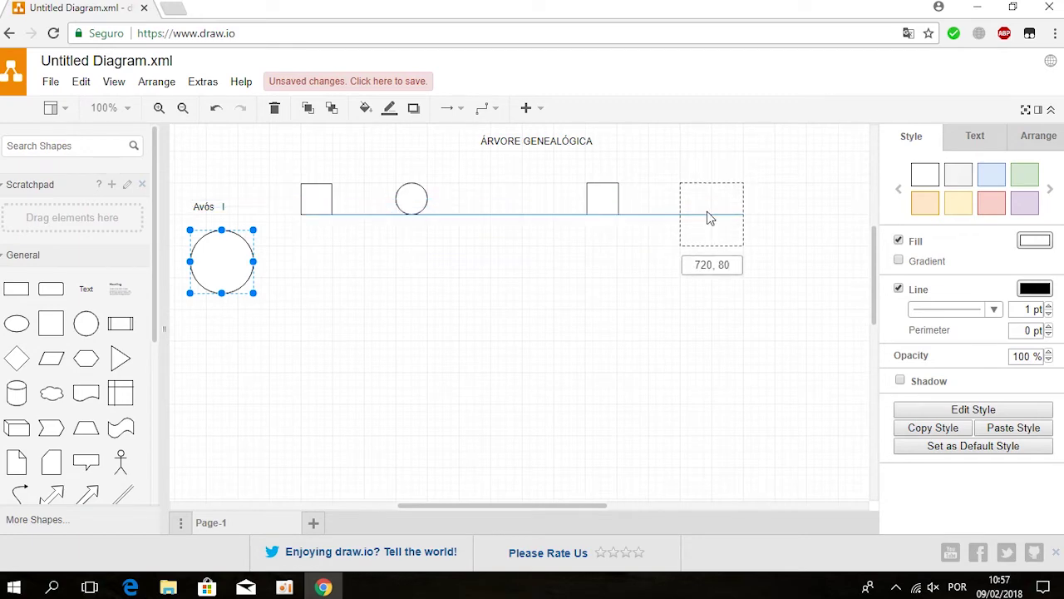
mouse_move(715, 206)
left_mouse_down()
mouse_move(714, 222)
mouse_move(740, 244)
mouse_move(712, 213)
left_mouse_up()
left_click(711, 298)
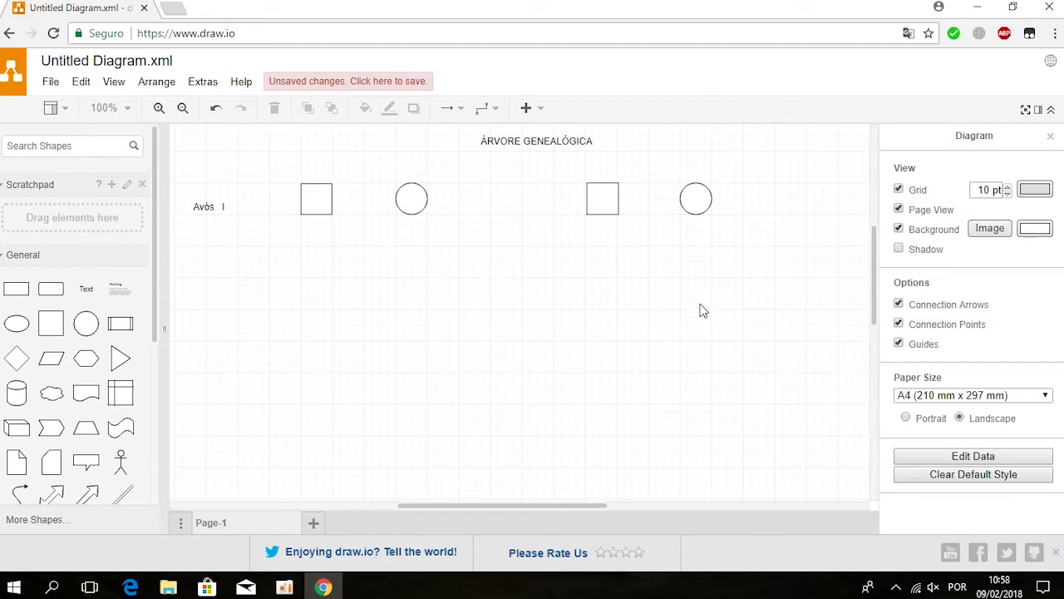
Shift the second square and rightmost circle further right to space the couples
left_click_drag(696, 198, 728, 199)
left_click_drag(603, 200, 634, 200)
left_click(607, 308)
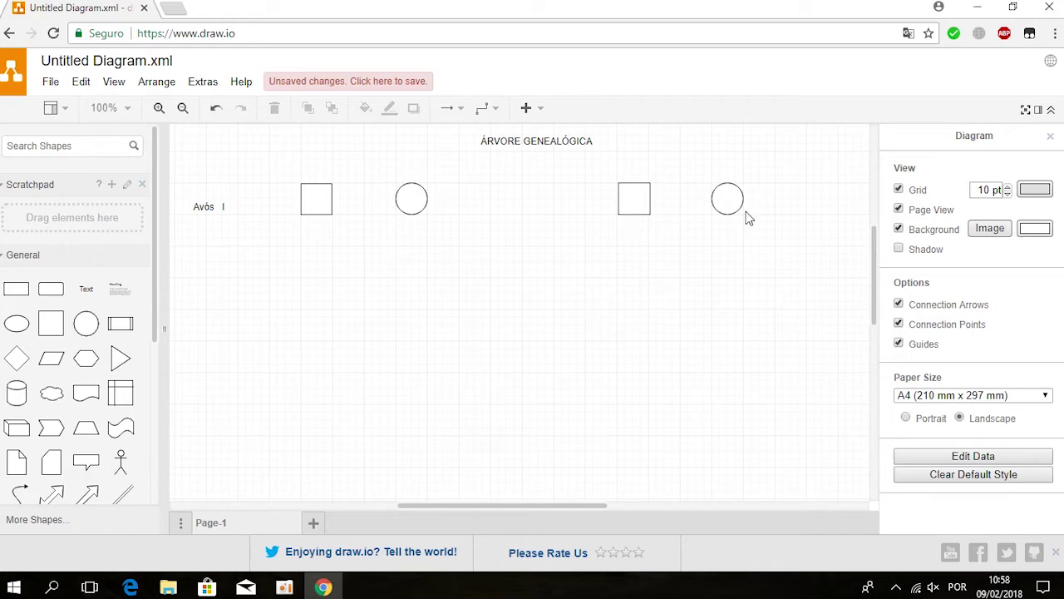
left_click_drag(728, 199, 758, 198)
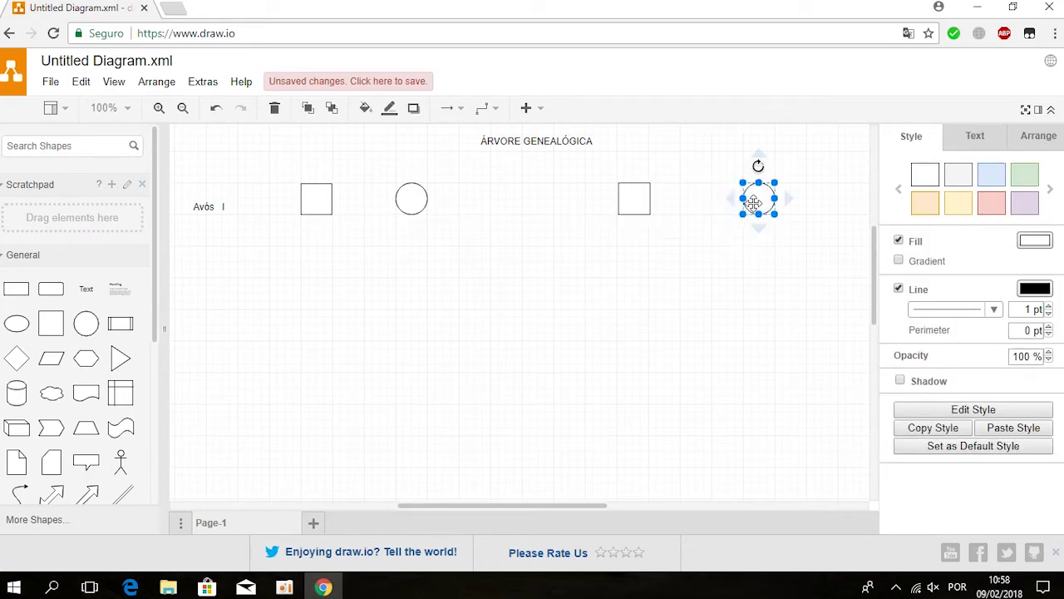
left_click(649, 199)
left_click_drag(649, 199, 665, 206)
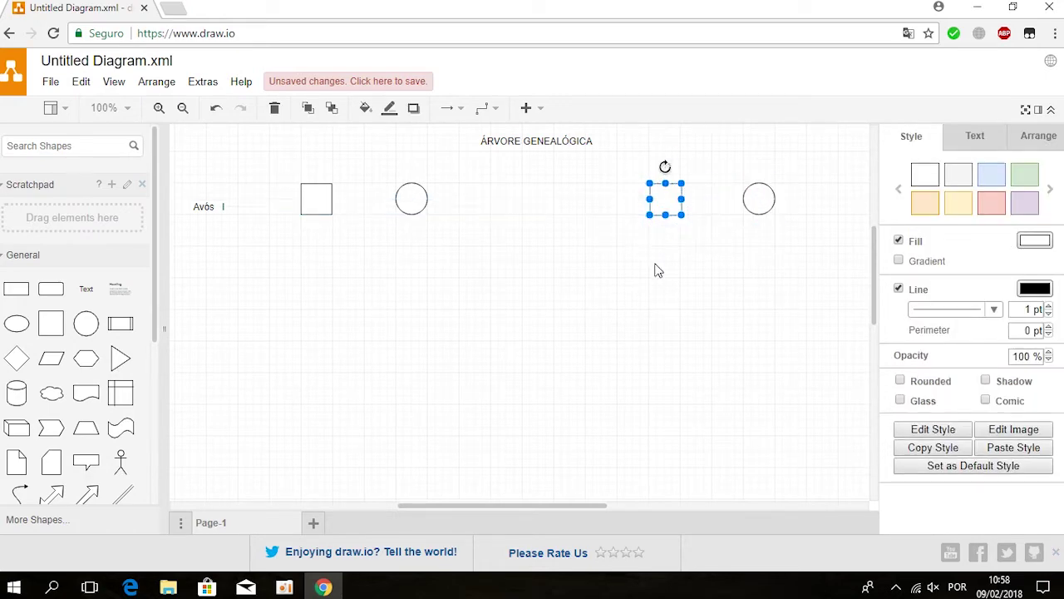
left_click(644, 306)
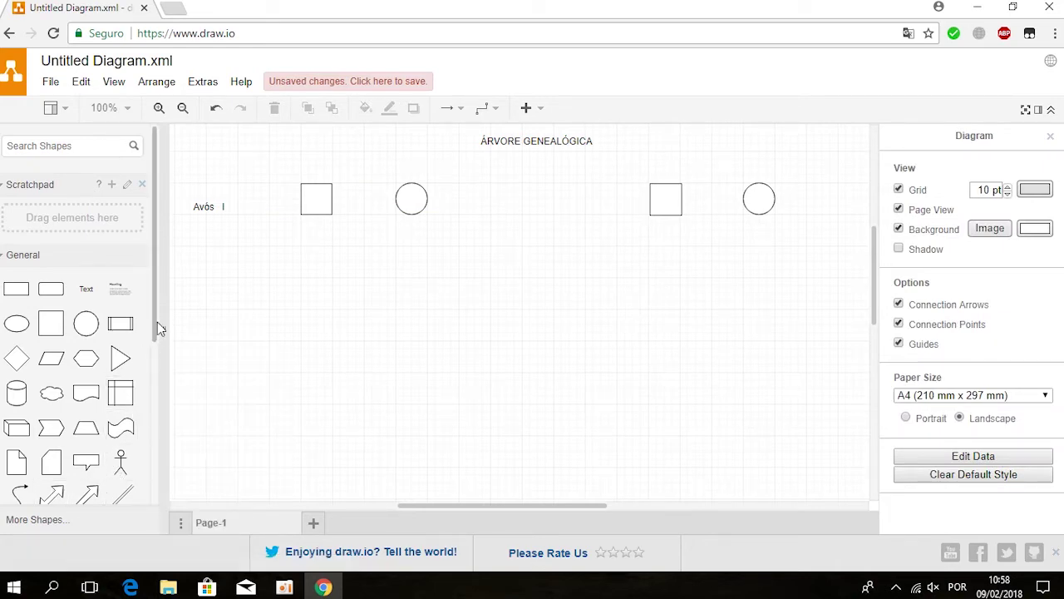
Insert a line, duplicate it twice, and connect the left square to its circle
scroll(155, 330, "down", 1)
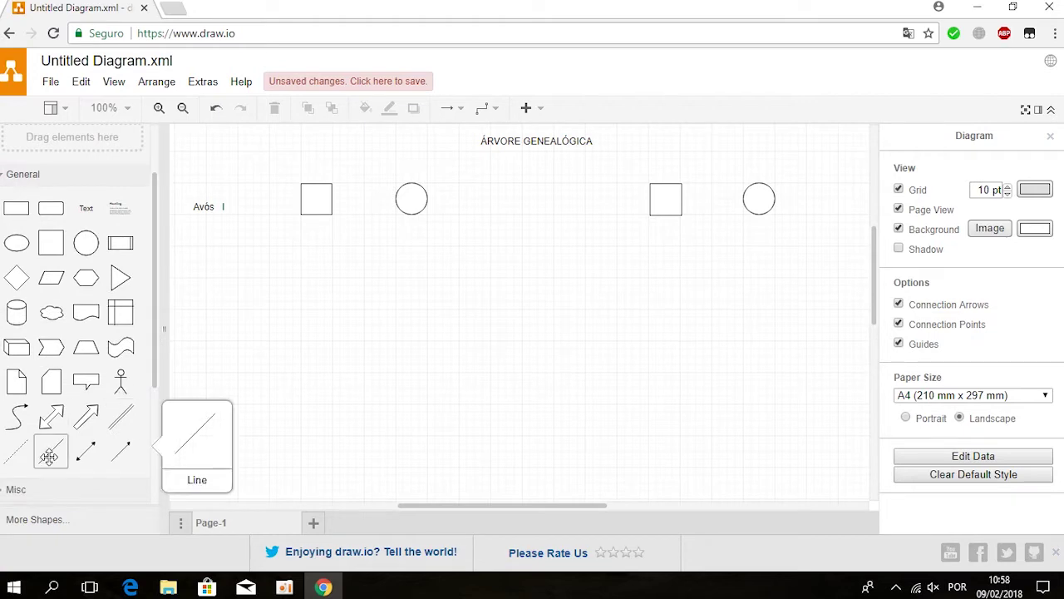
left_click(121, 416)
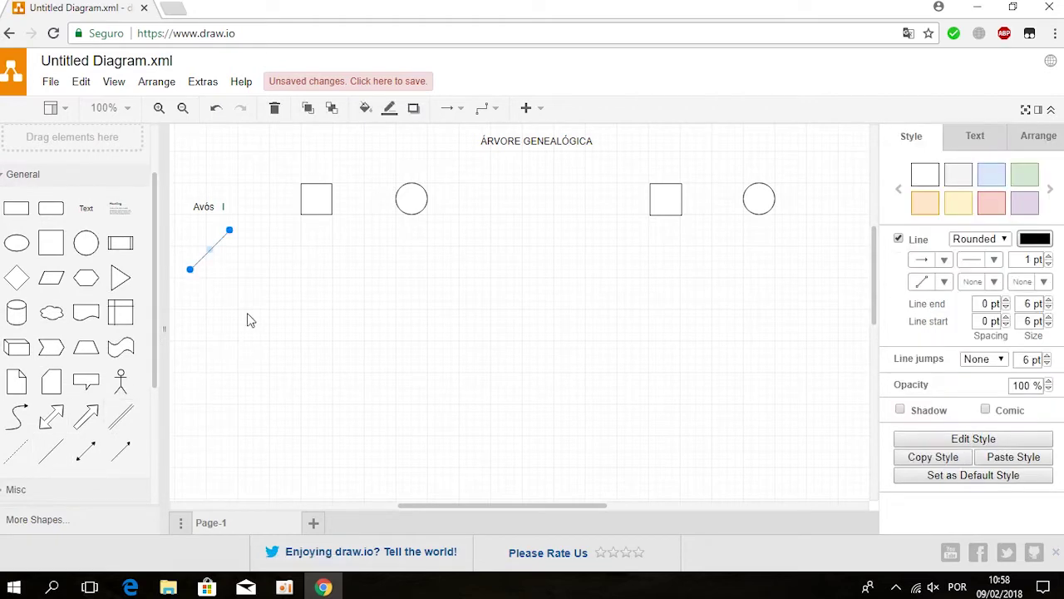
key("XF86AudioLowerVolume")
key("ctrl+d")
key("ctrl+d")
key("ctrl+d")
key("ctrl+d")
key("ctrl+d")
key("ctrl+d")
key("ctrl+d")
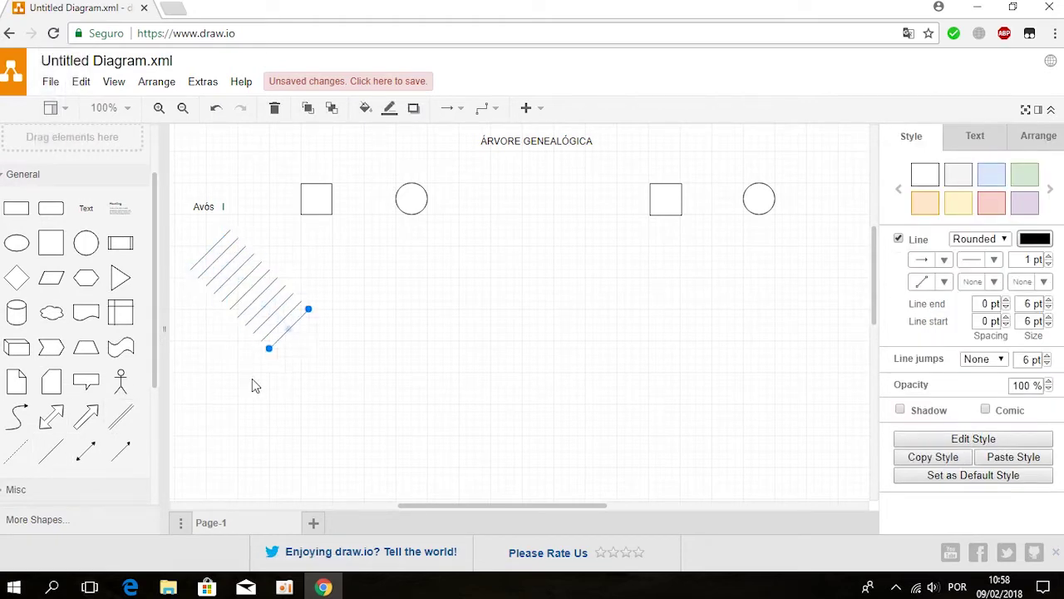
key("ctrl+d")
key("ctrl+d")
mouse_move(324, 324)
left_mouse_down()
mouse_move(405, 197)
mouse_move(396, 198)
left_mouse_up()
mouse_move(284, 364)
left_mouse_down()
mouse_move(343, 206)
mouse_move(331, 199)
left_mouse_up()
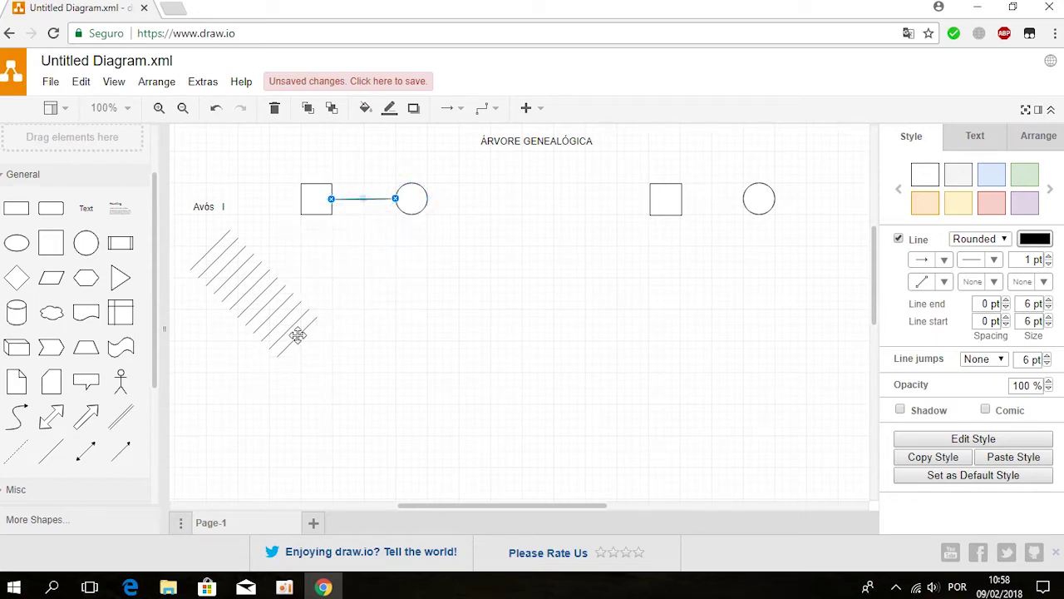
left_click(297, 334)
Connect the right square to its circle with a spare line
mouse_move(316, 317)
left_mouse_down()
mouse_move(731, 214)
mouse_move(742, 199)
left_mouse_up()
mouse_move(276, 355)
left_mouse_down()
mouse_move(558, 274)
mouse_move(682, 199)
left_mouse_up()
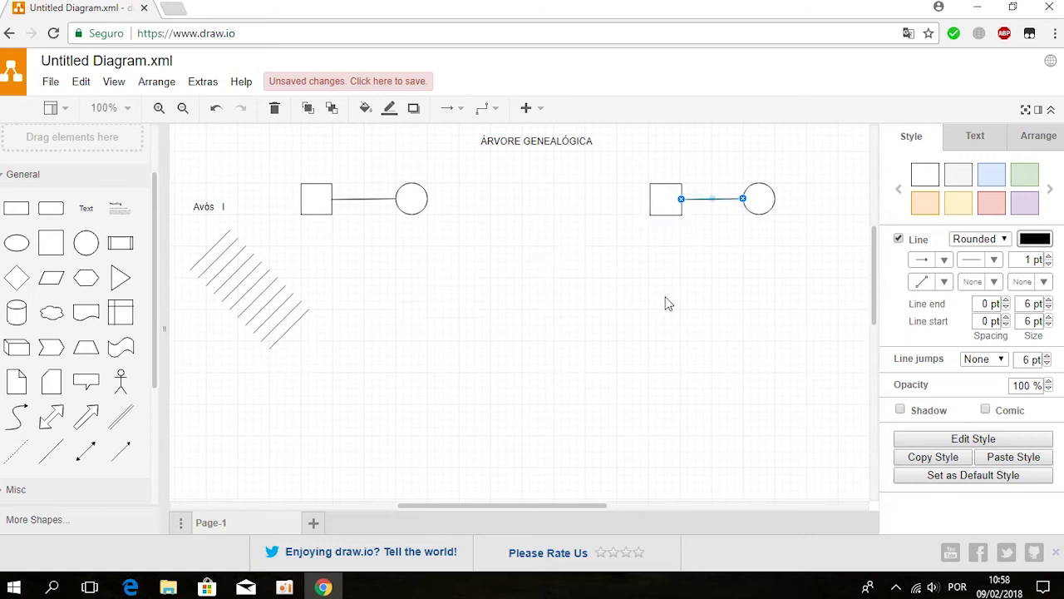
left_click(558, 311)
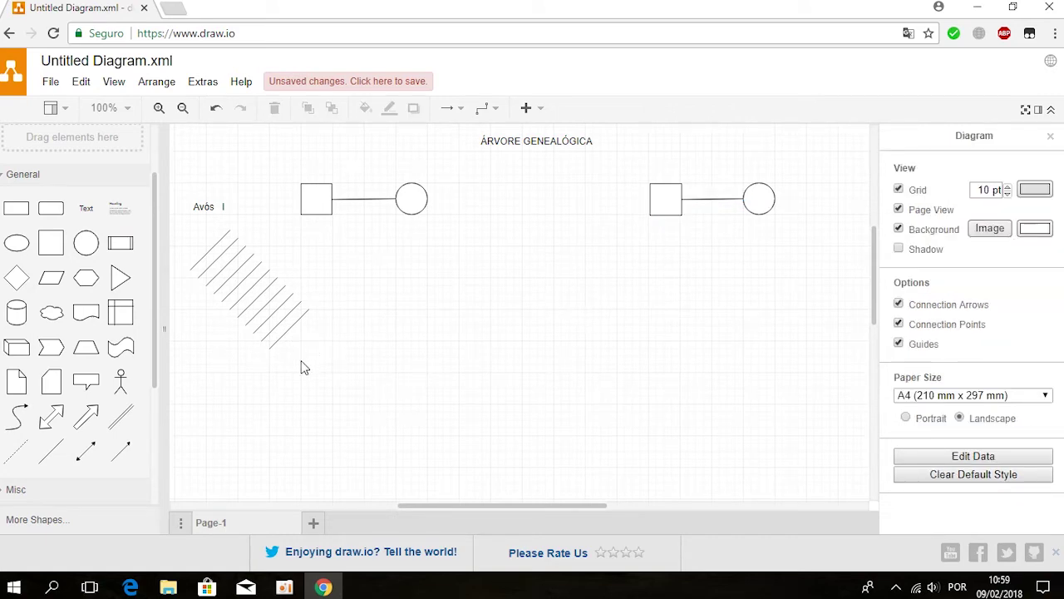
Place a child square below the left couple and spread the couple's circle farther right
left_click(51, 243)
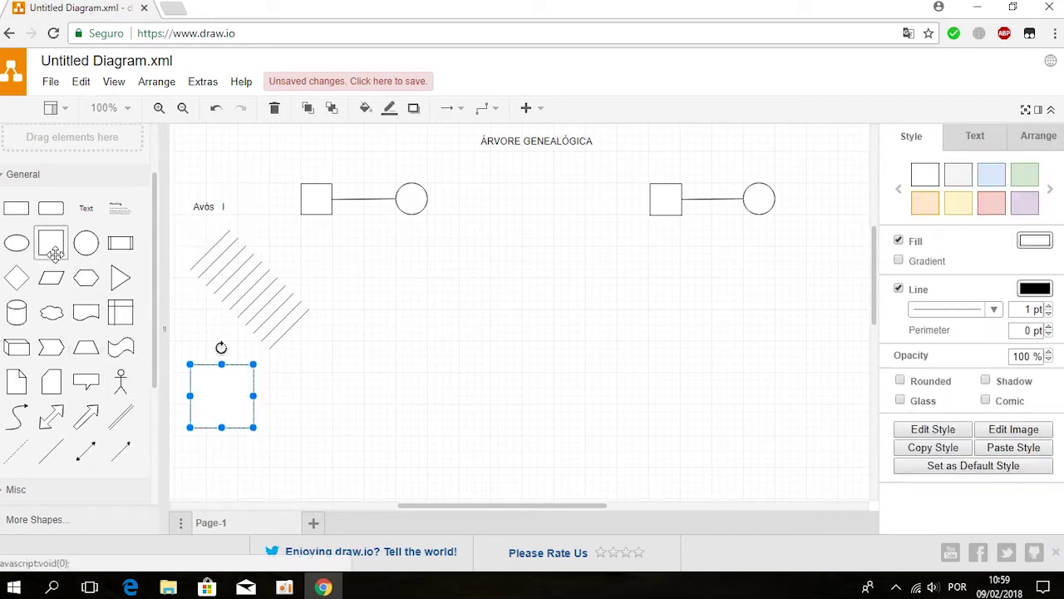
left_click_drag(215, 402, 359, 326)
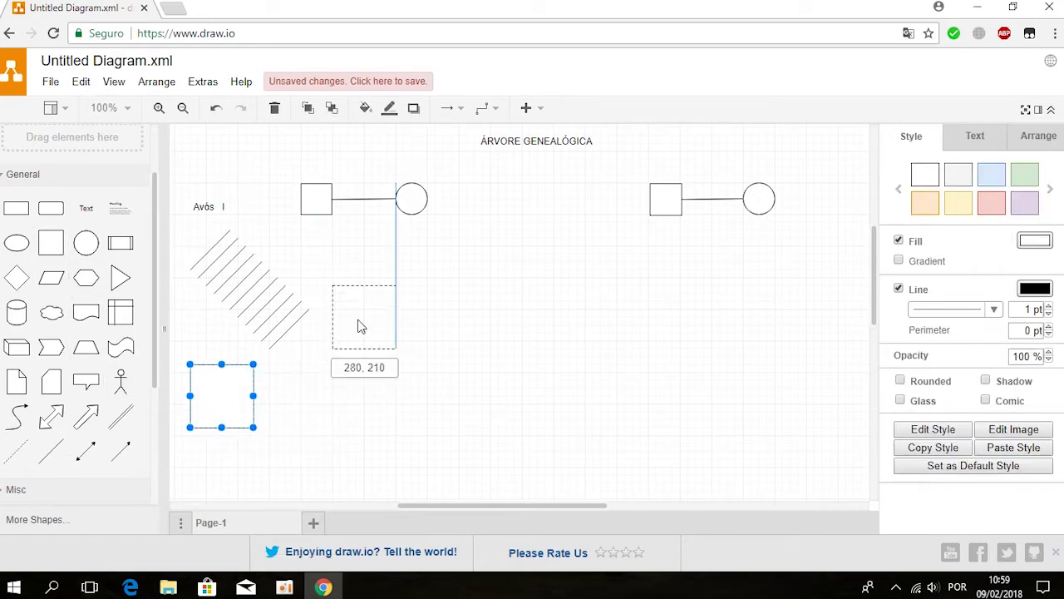
left_click_drag(359, 326, 385, 299)
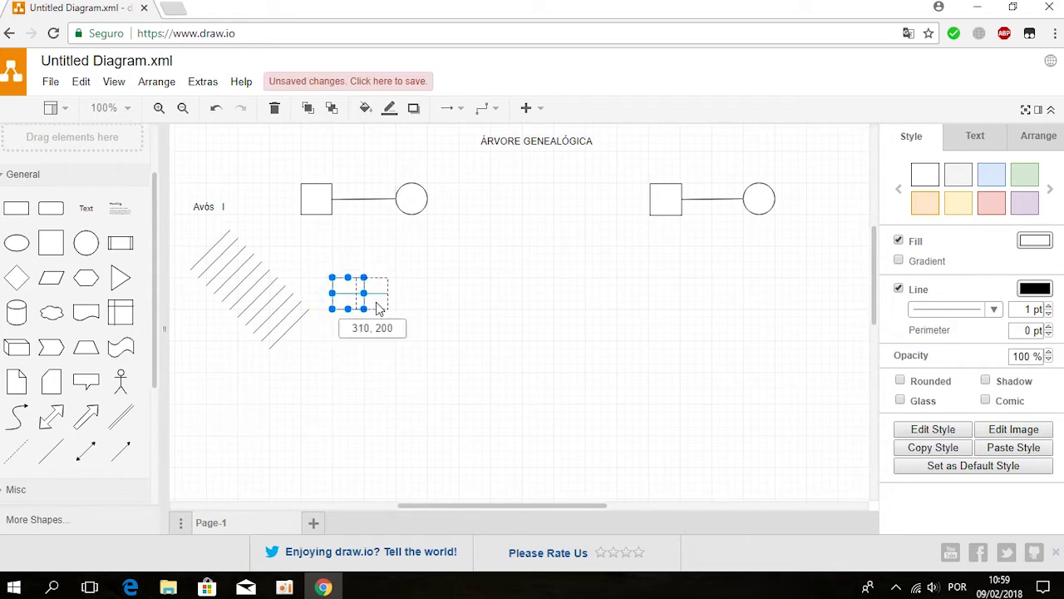
left_click(428, 343)
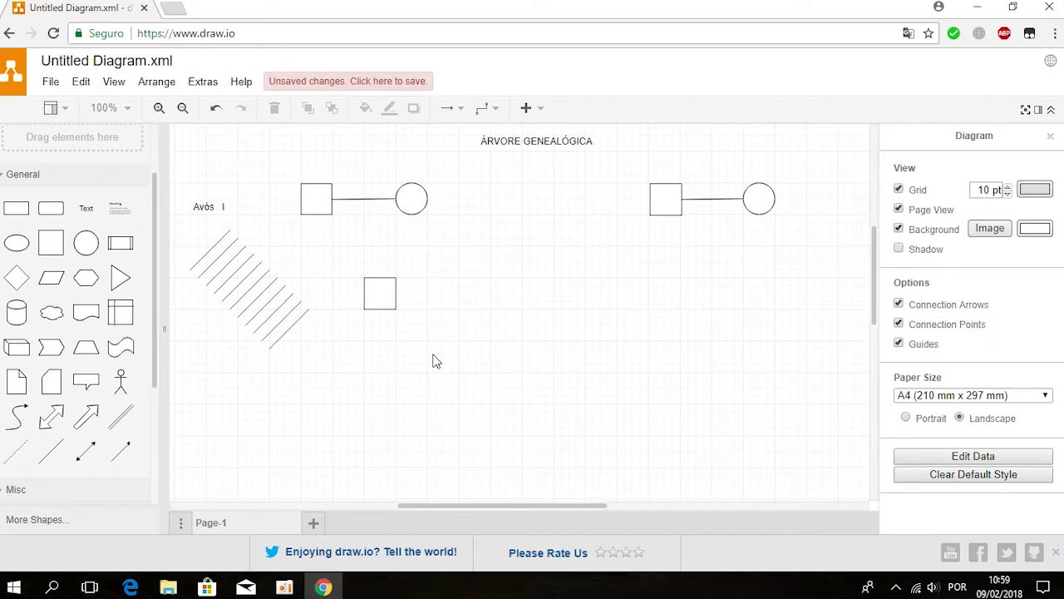
left_click_drag(412, 195, 442, 195)
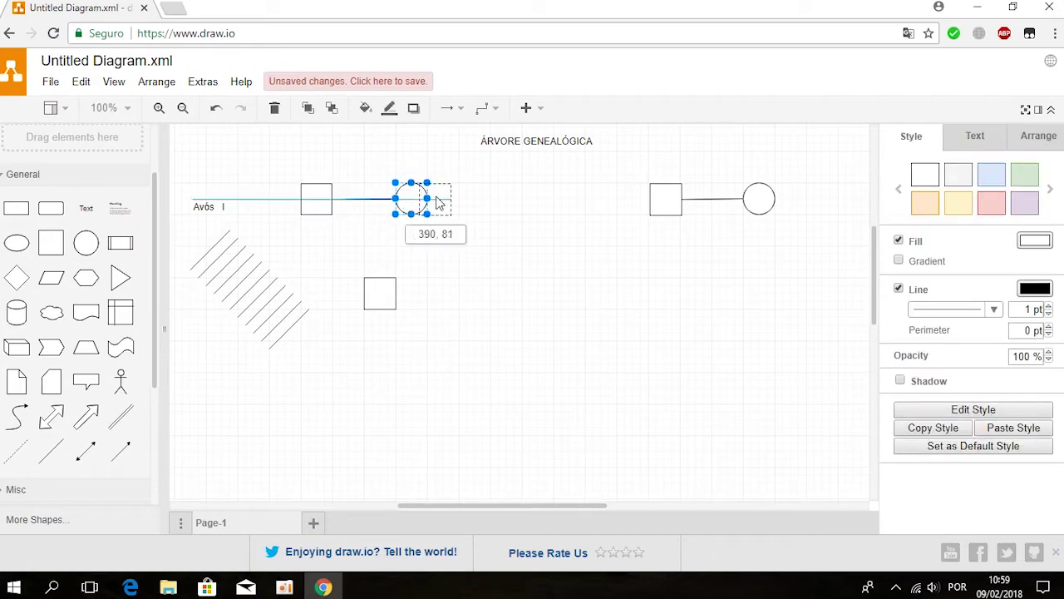
left_click(553, 278)
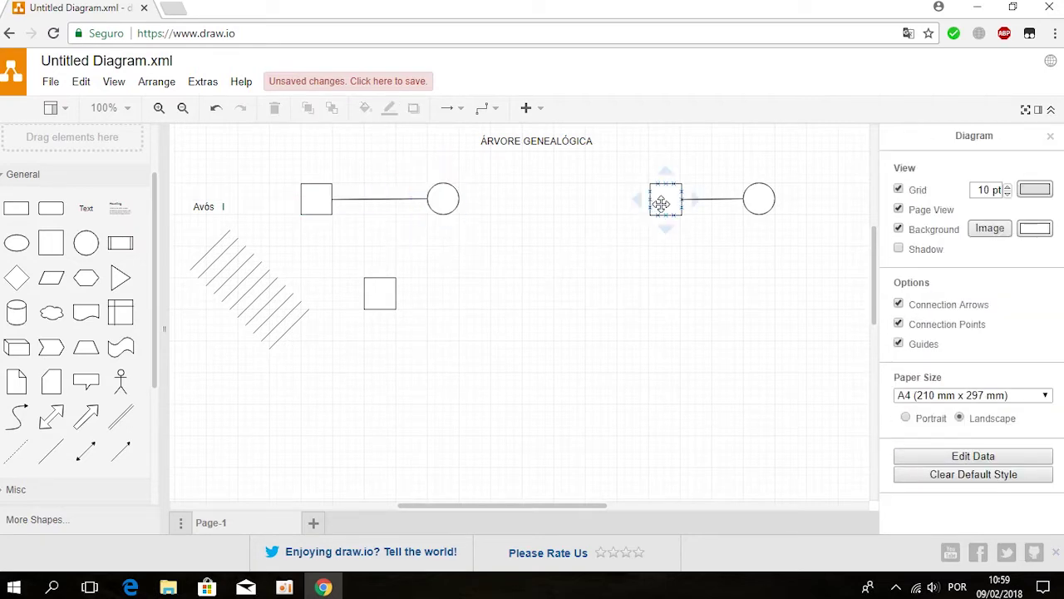
left_click_drag(660, 202, 628, 209)
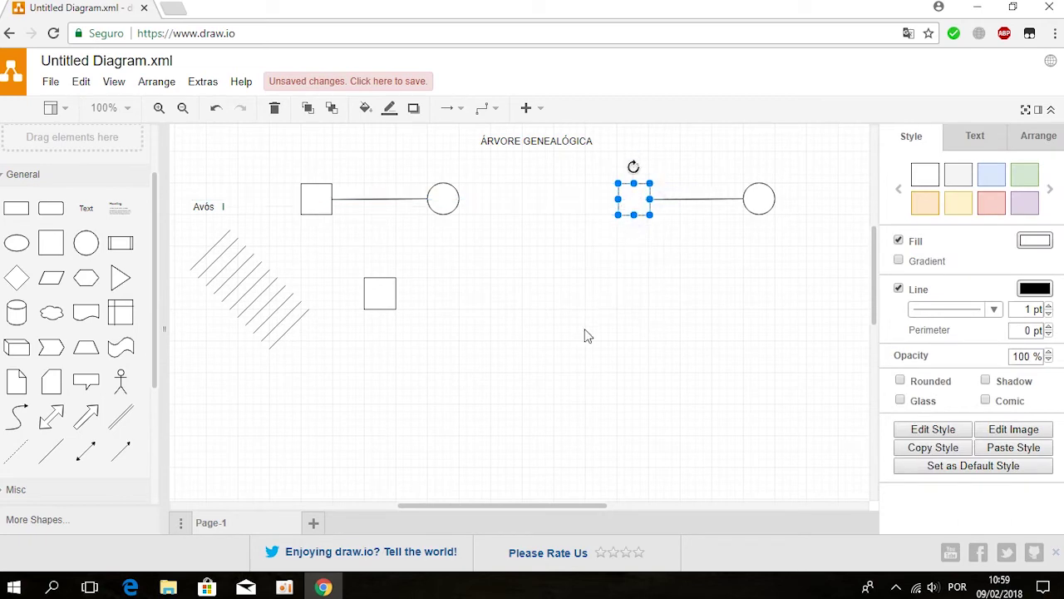
left_click(478, 360)
Draw a vertical line from the left couple's marriage line to the child square
left_click(288, 330)
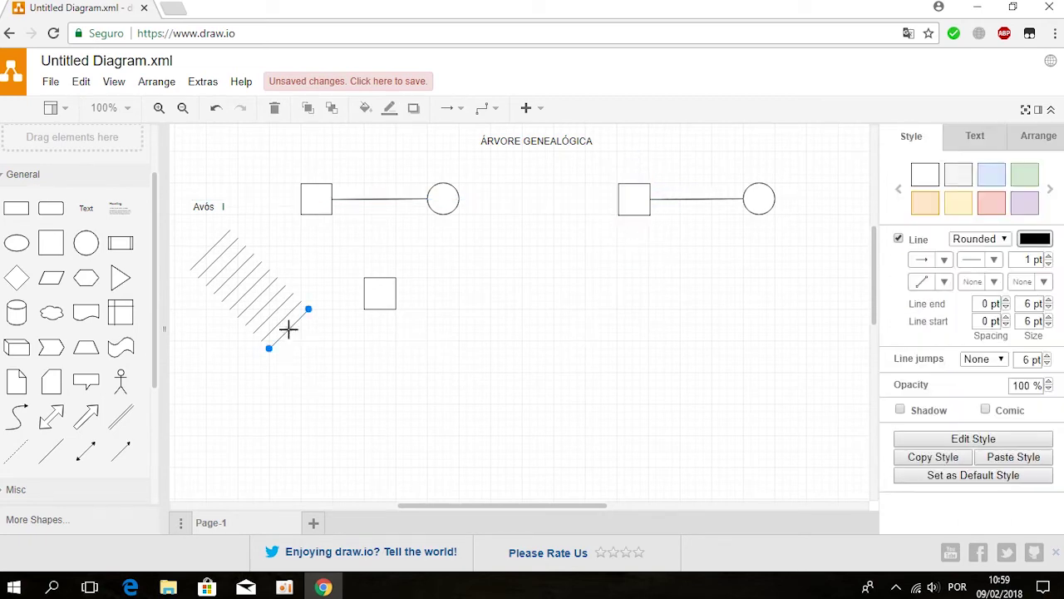
mouse_move(309, 310)
left_mouse_down()
mouse_move(387, 207)
mouse_move(380, 202)
left_mouse_up()
left_click_drag(269, 357, 381, 281)
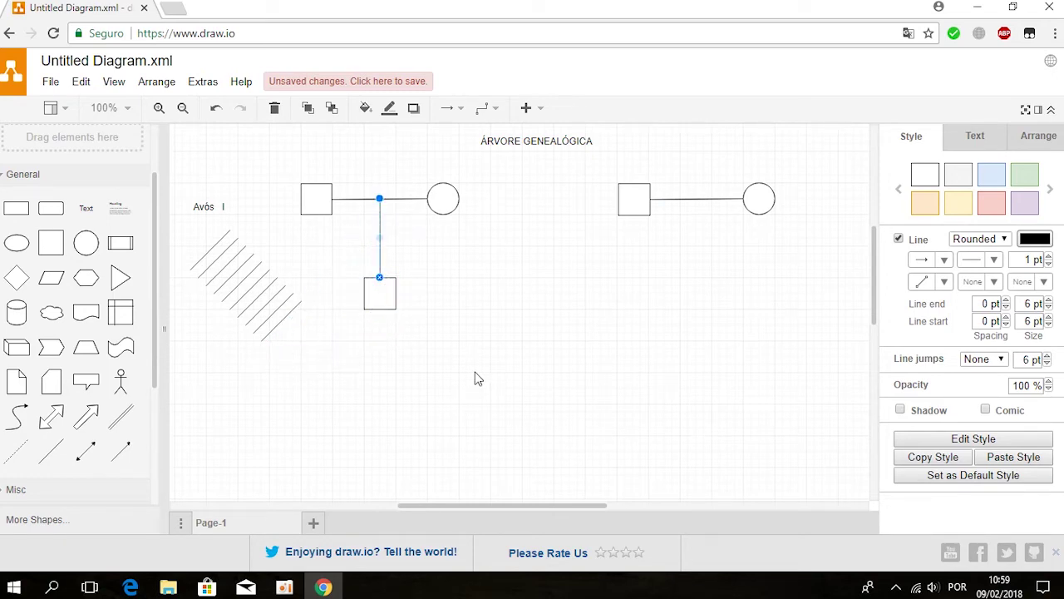
left_click(476, 378)
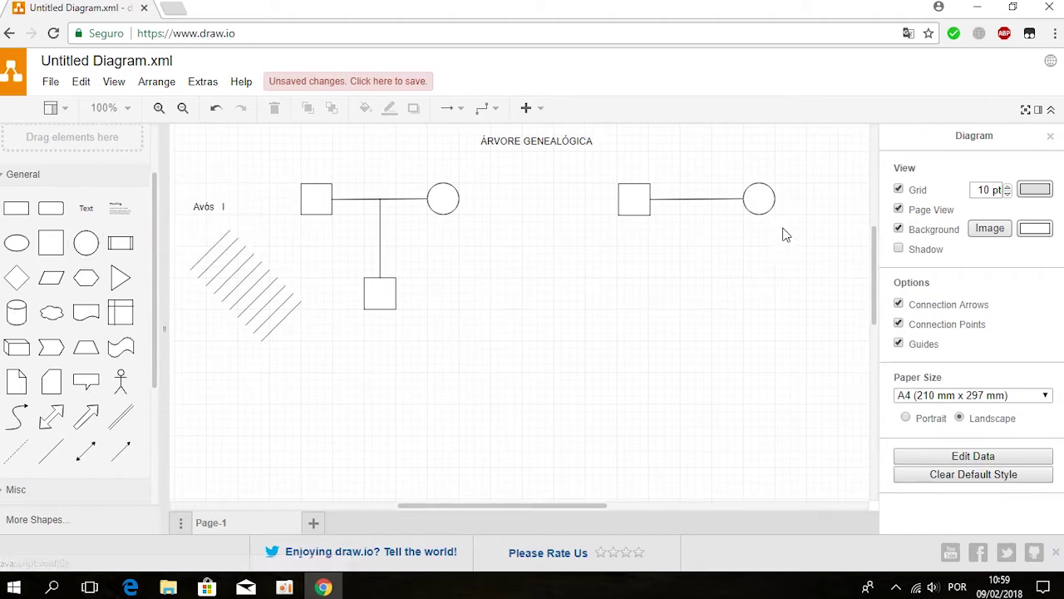
Move the right couple's circle down below them as their child
left_click(759, 198)
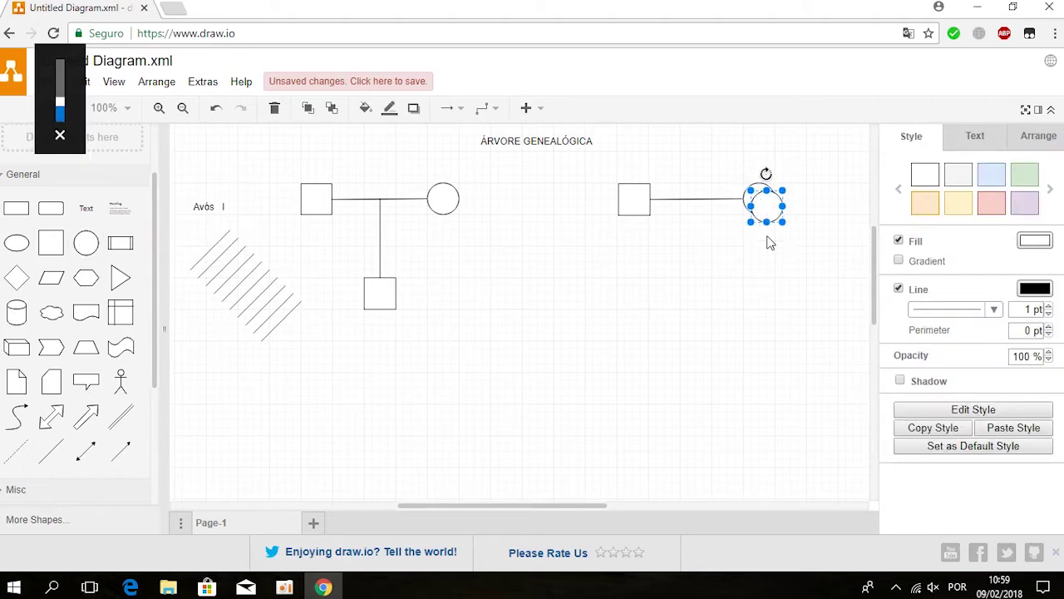
mouse_move(761, 198)
left_mouse_down()
mouse_move(720, 281)
mouse_move(696, 300)
left_mouse_up()
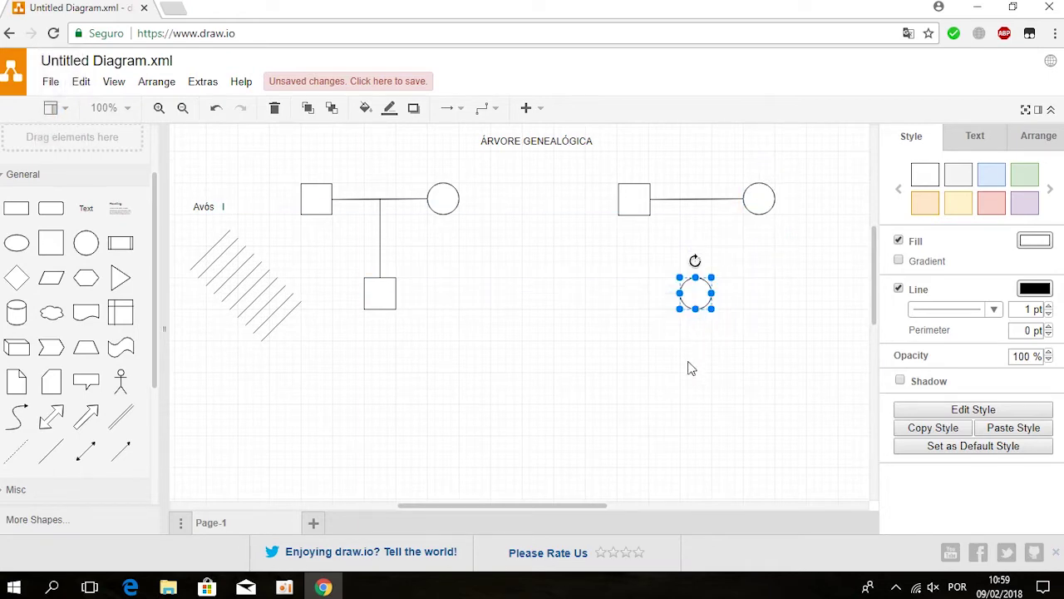
left_click(500, 331)
Connect the right couple's marriage line to the lower circle with a vertical line
left_click(280, 324)
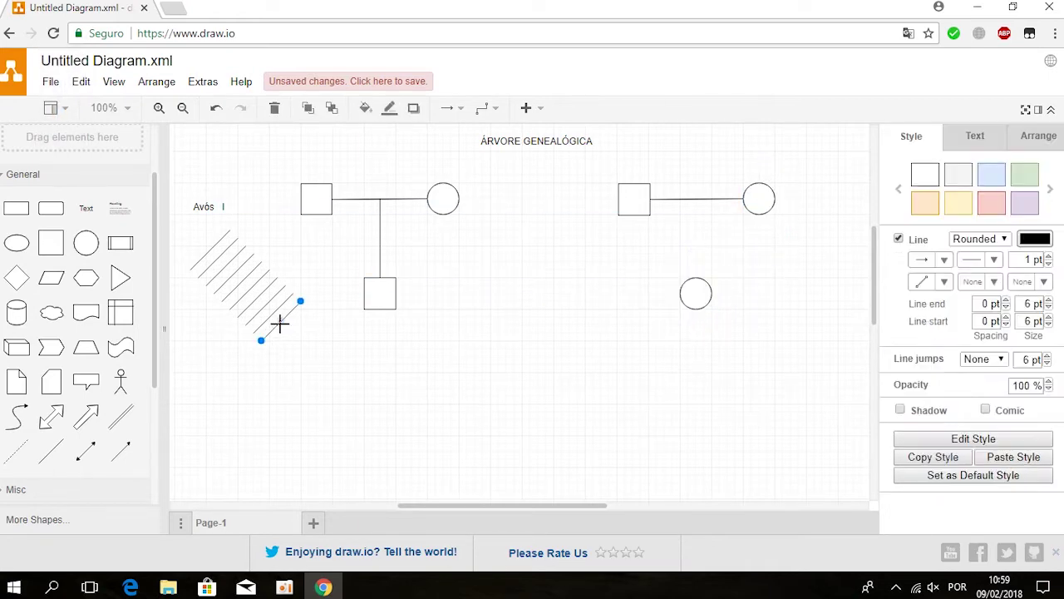
mouse_move(300, 301)
left_mouse_down()
mouse_move(542, 304)
mouse_move(698, 205)
left_mouse_up()
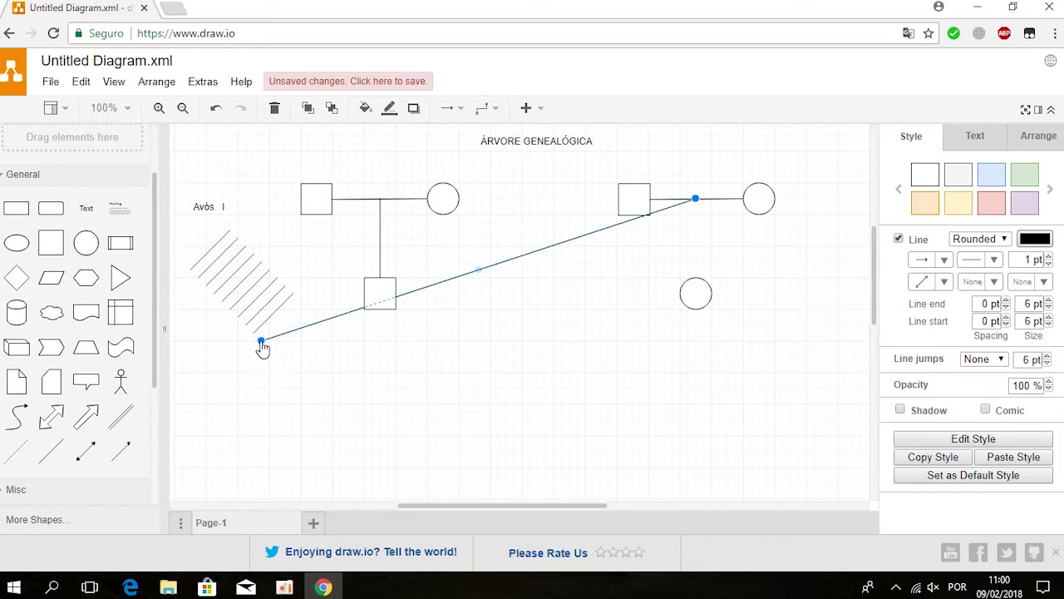
left_click_drag(695, 290, 697, 284)
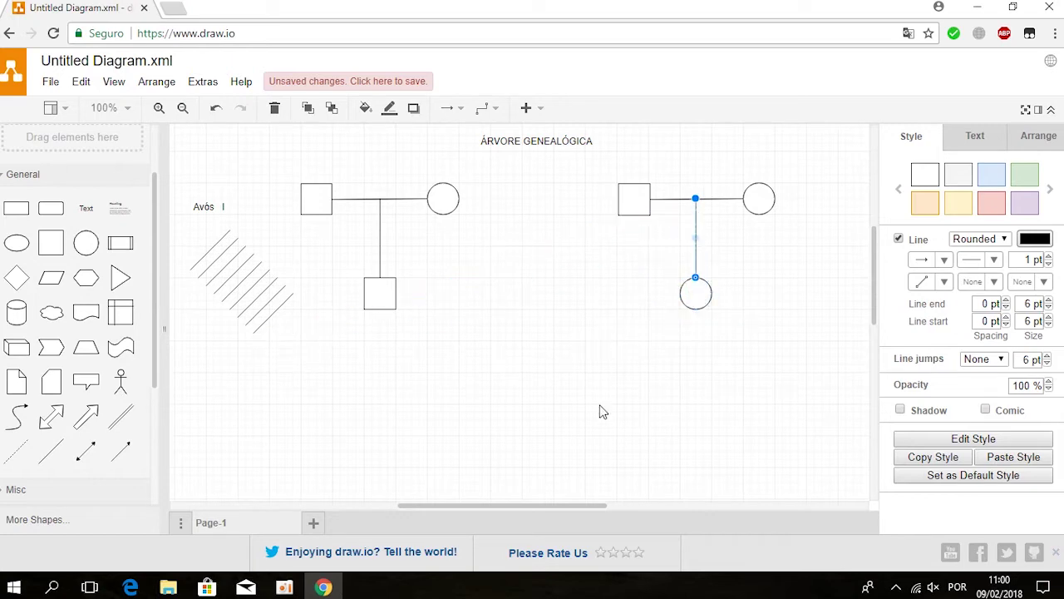
left_click(601, 412)
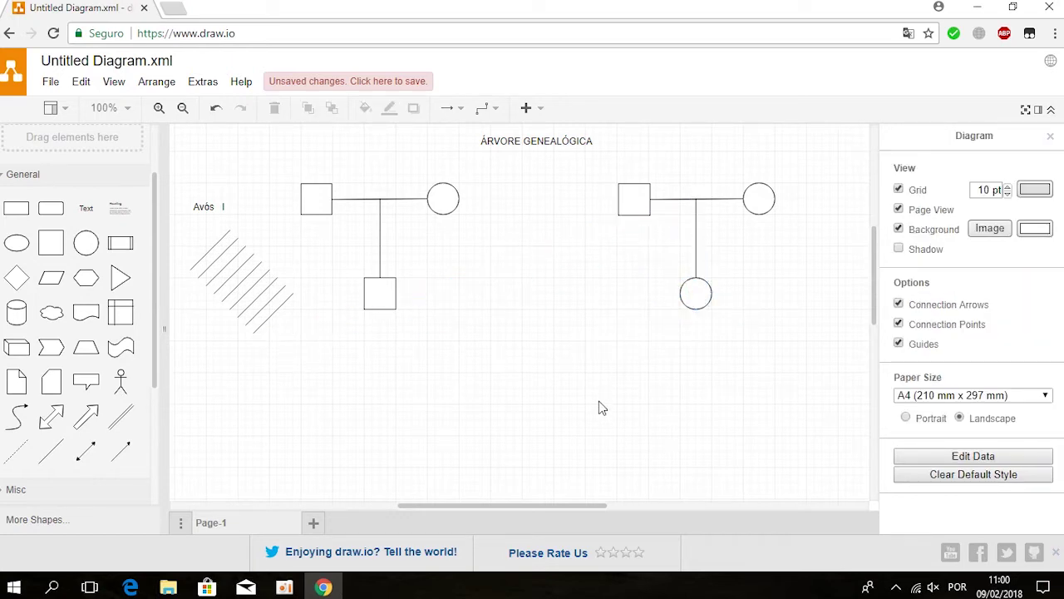
Join the lower square and lower circle with a horizontal line
left_click(274, 316)
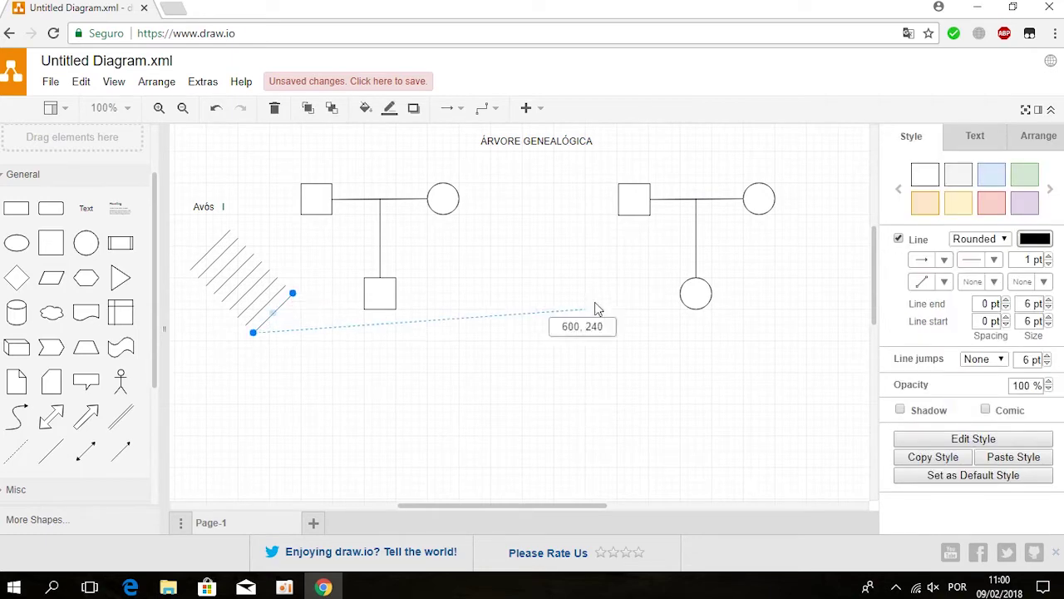
left_click_drag(292, 296, 681, 293)
left_click_drag(254, 334, 395, 293)
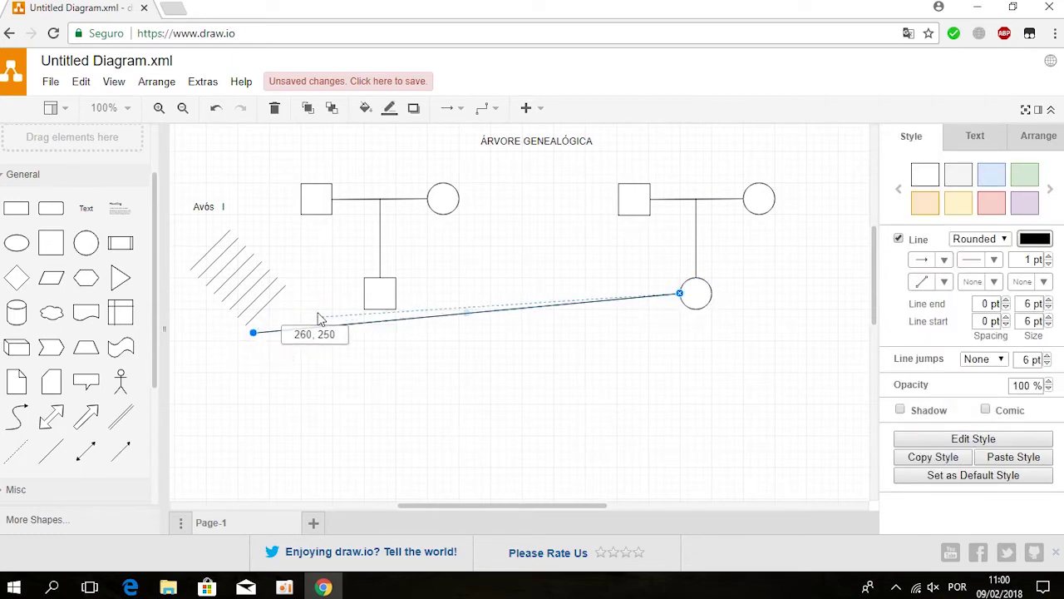
left_click(499, 407)
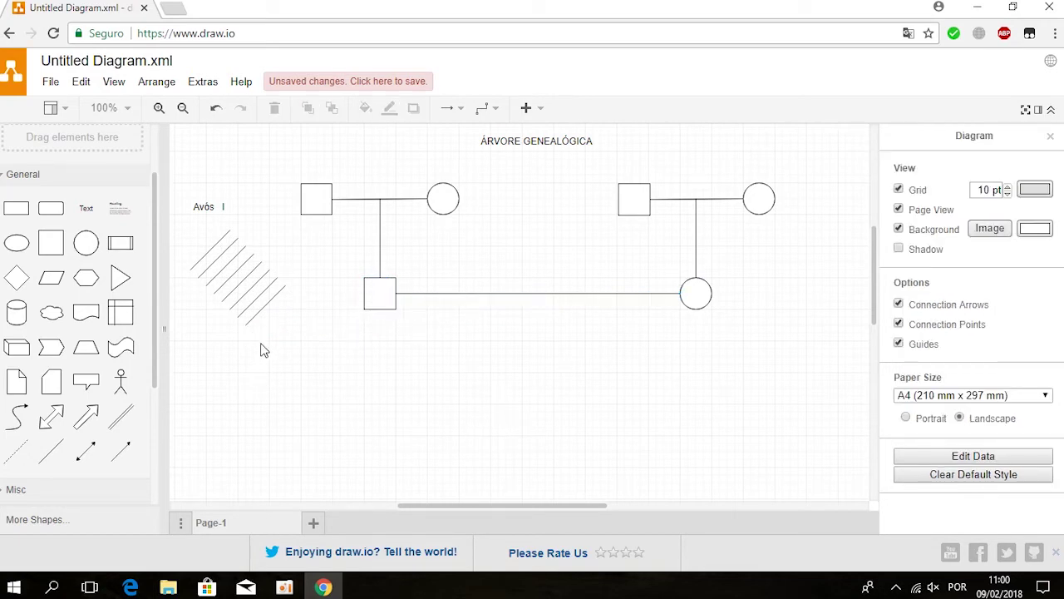
Drop a short vertical line from the middle of the children's marriage line
left_click(261, 304)
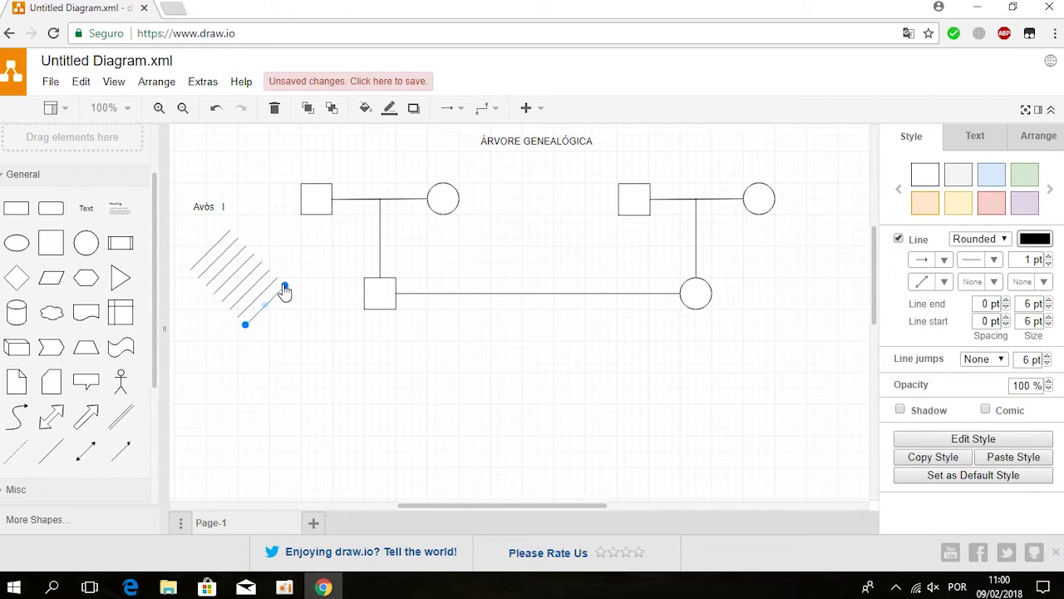
left_click_drag(284, 288, 537, 294)
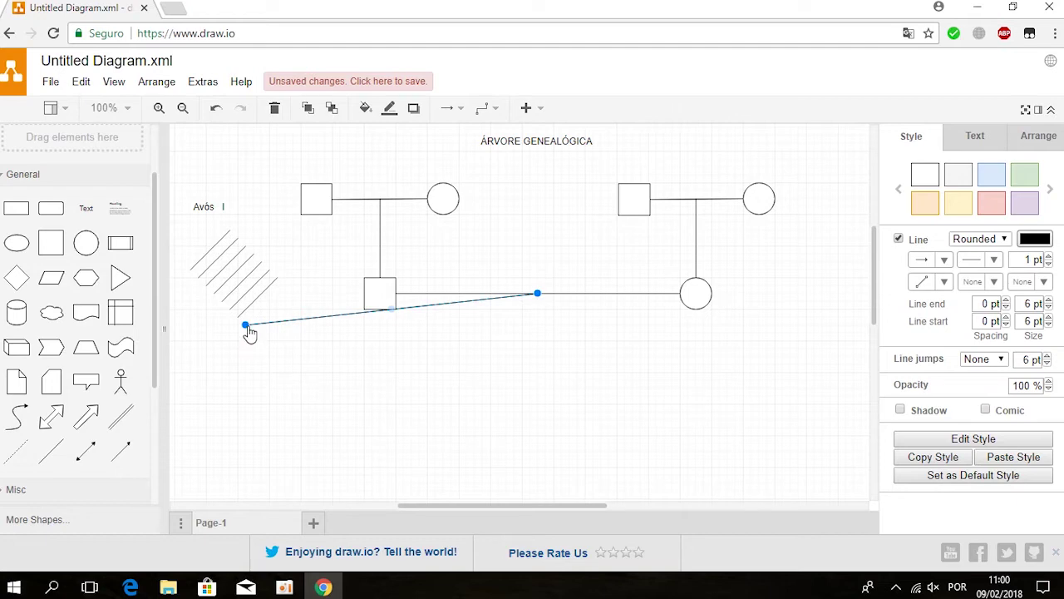
left_click_drag(246, 325, 506, 405)
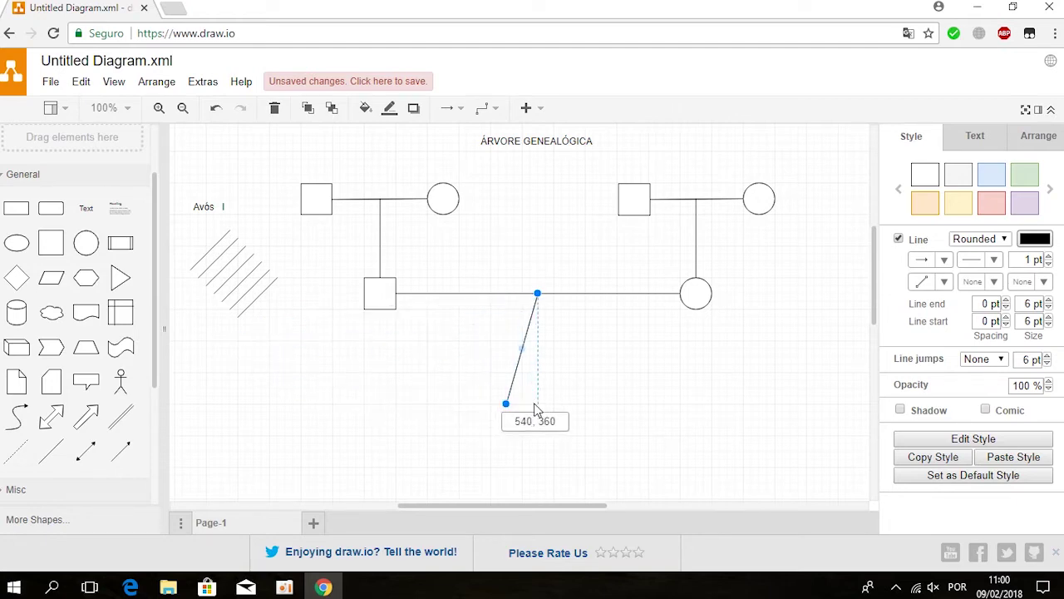
left_click_drag(506, 405, 537, 404)
left_click_drag(537, 405, 541, 379)
left_click(568, 431)
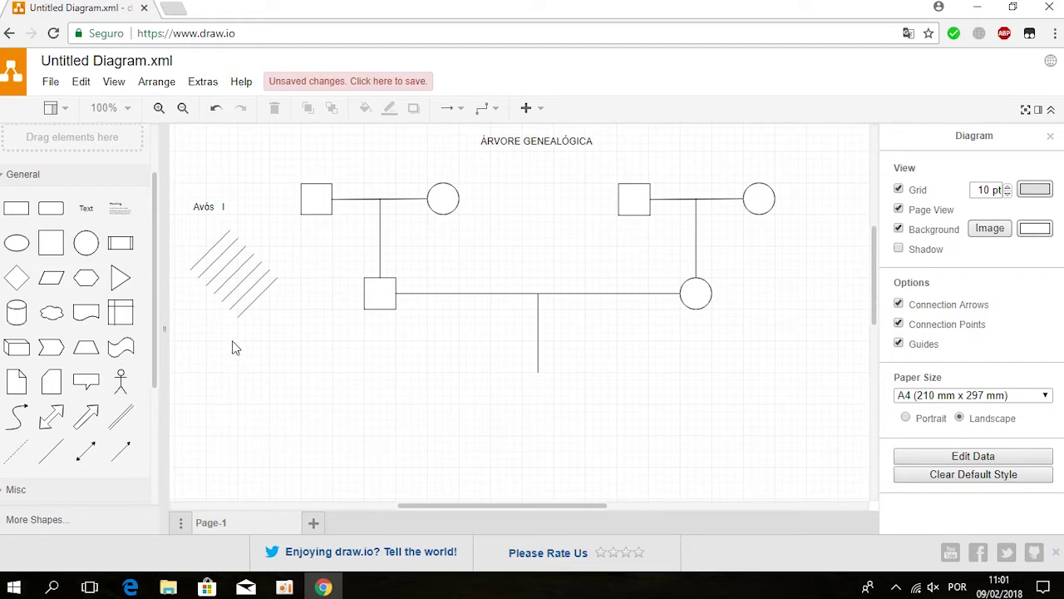
Place a horizontal sibling line beneath the vertical drop line
left_click(250, 304)
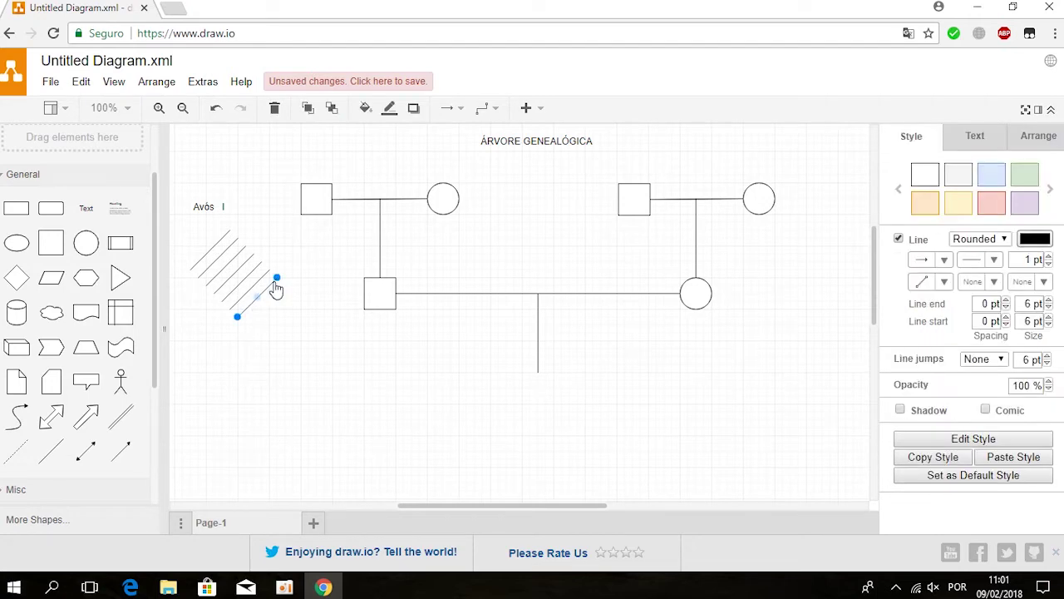
mouse_move(277, 279)
left_mouse_down()
mouse_move(522, 363)
mouse_move(698, 376)
left_mouse_up()
left_click(582, 391)
left_click(502, 359)
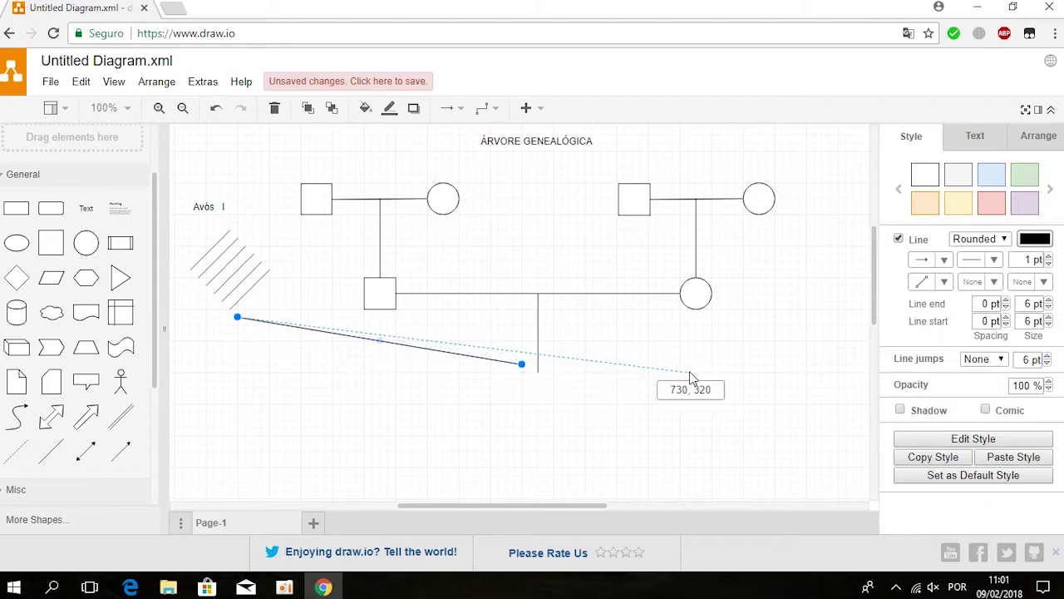
left_click_drag(698, 376, 695, 373)
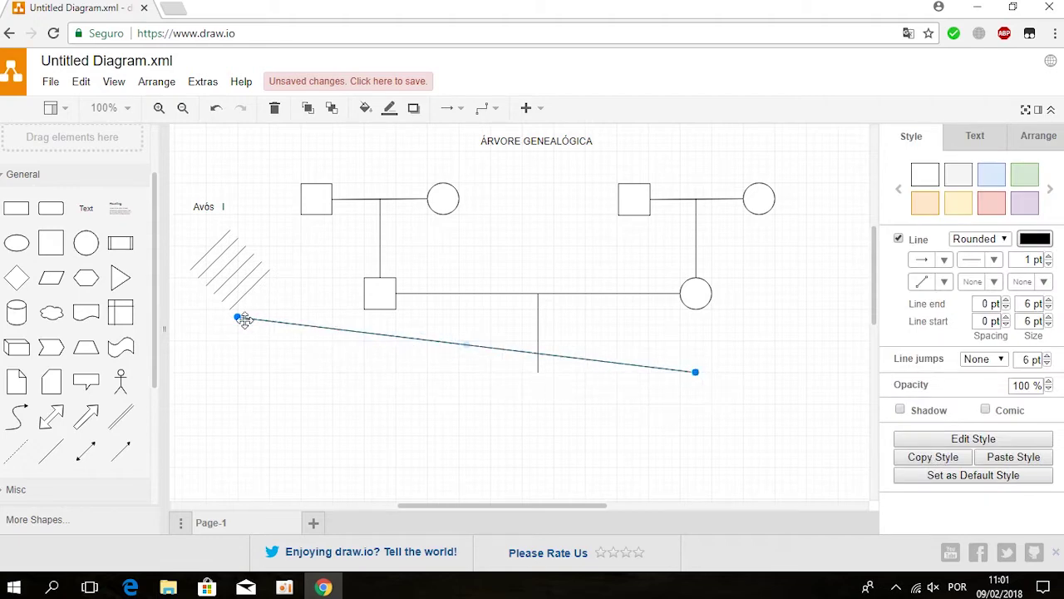
left_click_drag(237, 317, 379, 376)
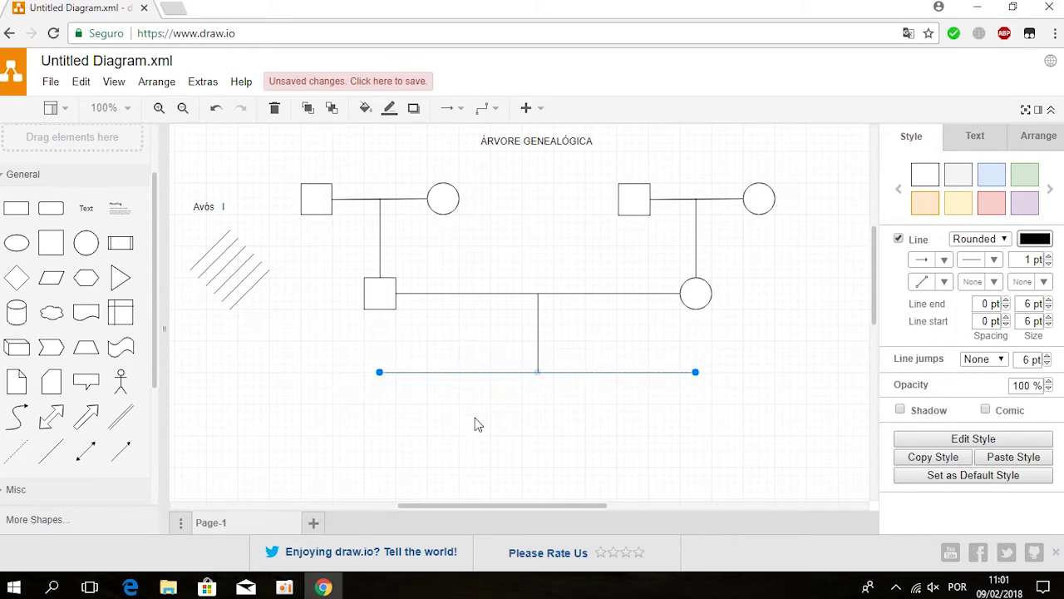
left_click(476, 425)
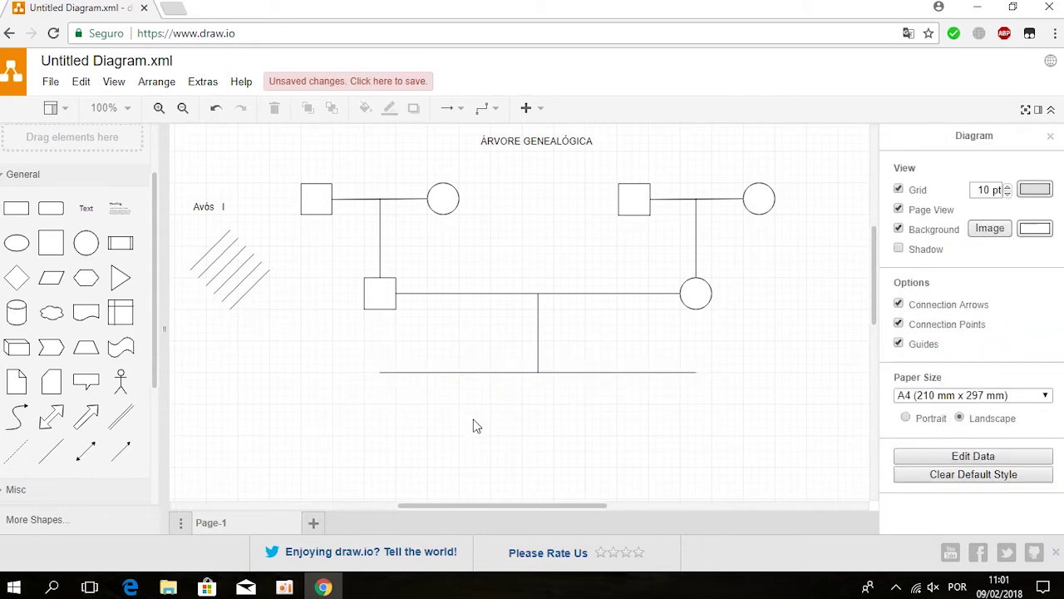
Hang short vertical lines from the left and right ends of the sibling line
left_click(245, 289)
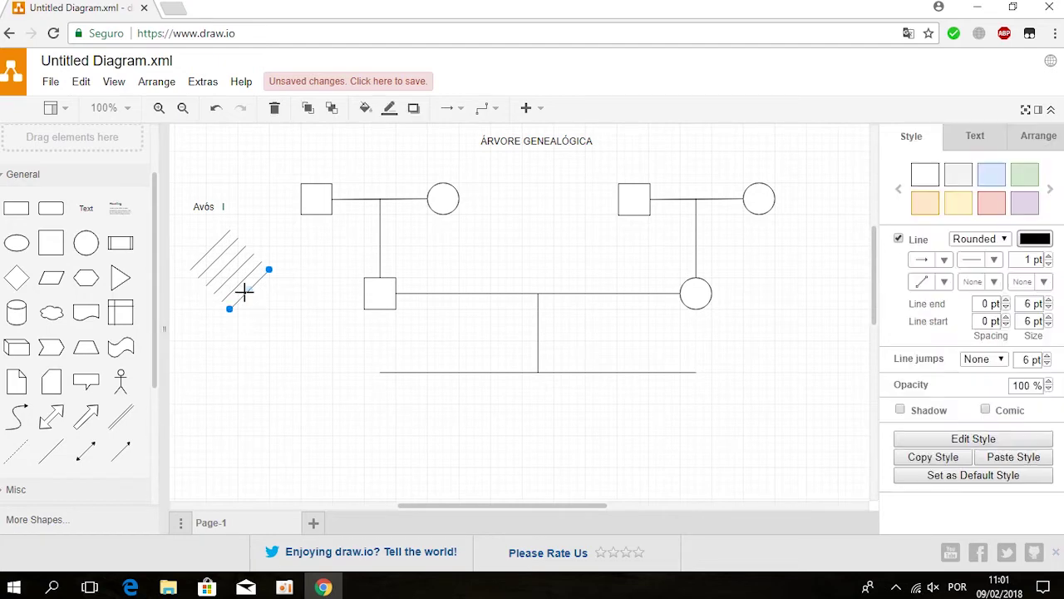
left_click_drag(269, 269, 379, 371)
left_click_drag(229, 310, 379, 405)
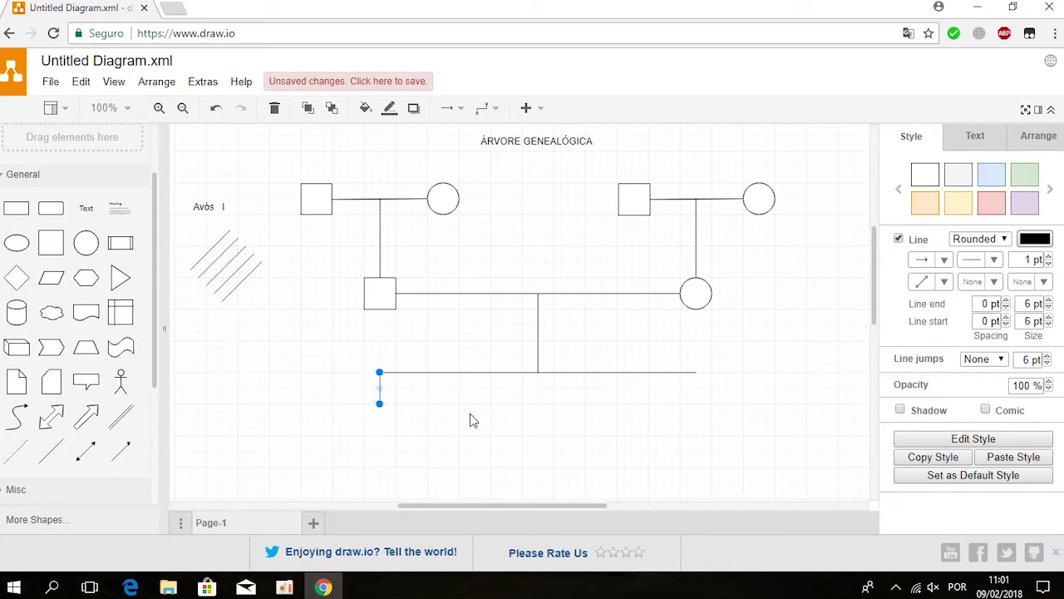
key("Escape")
left_click(242, 284)
left_click_drag(261, 262, 695, 372)
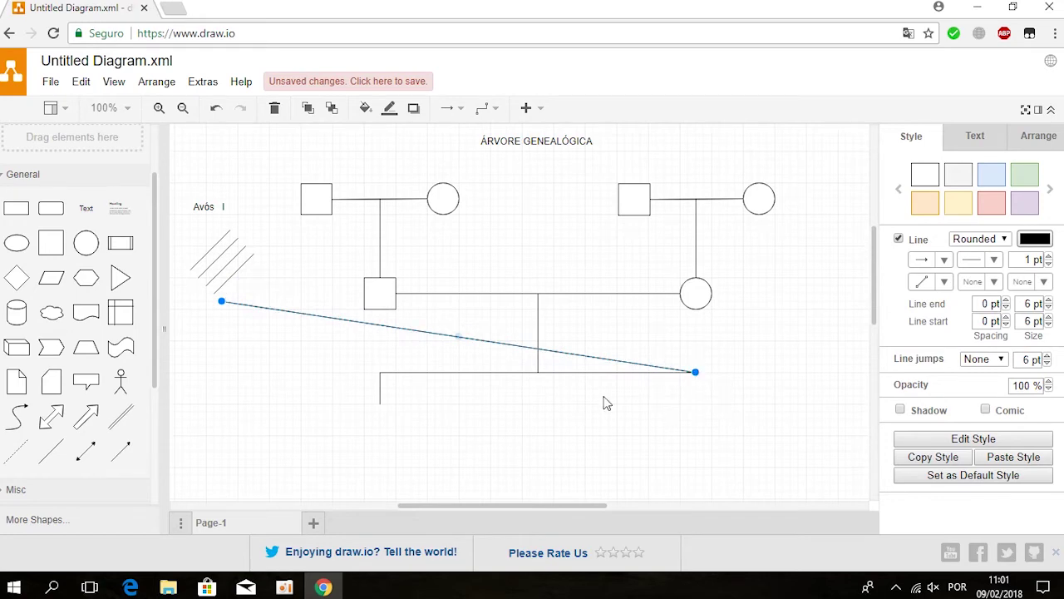
left_click_drag(232, 303, 695, 415)
left_click_drag(694, 410, 695, 408)
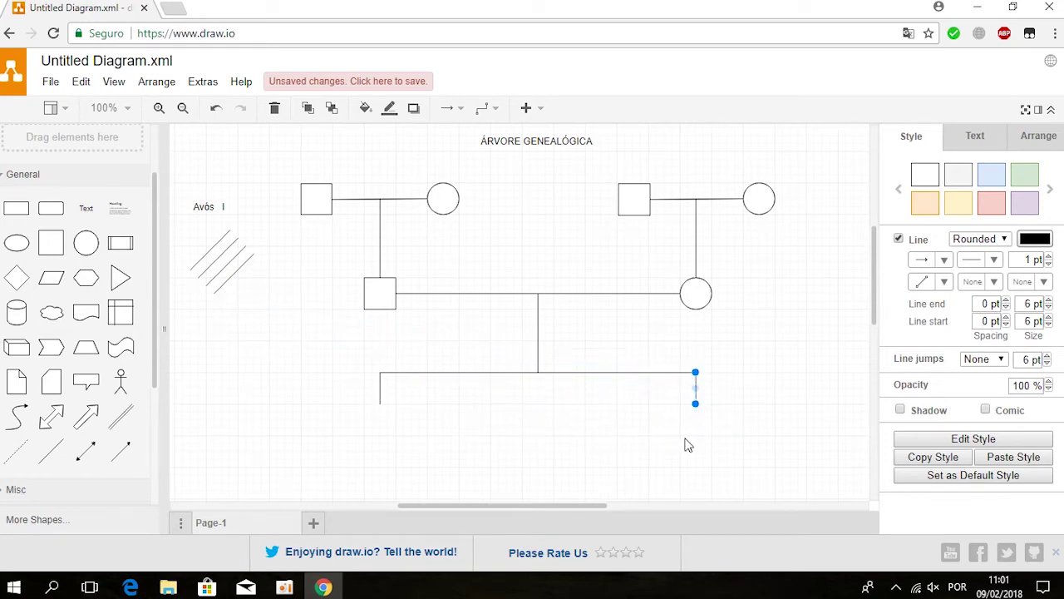
left_click(687, 442)
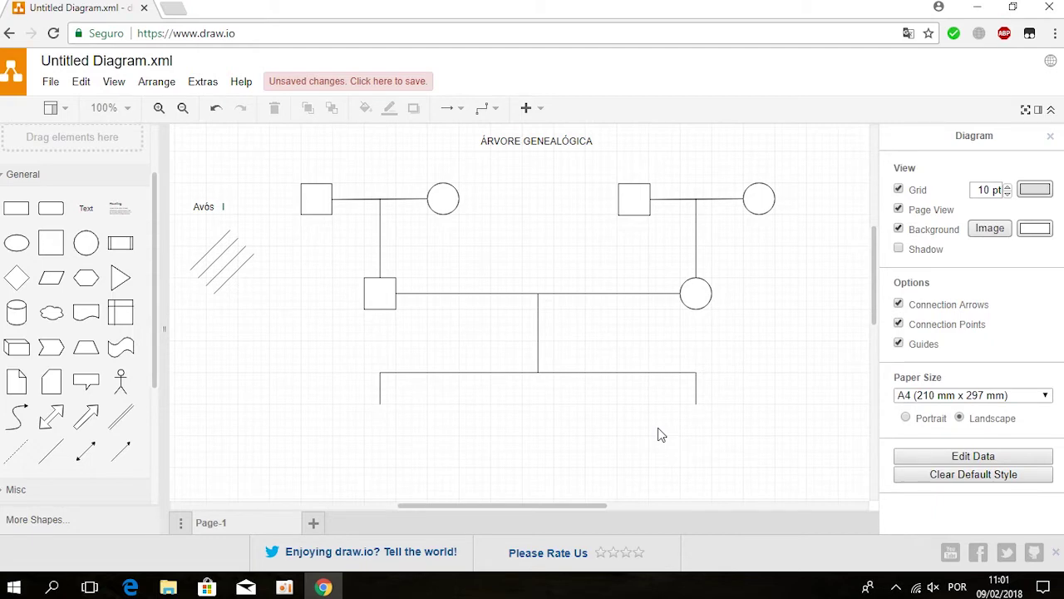
Add a 40x40 square under the left drop line and a circle beside it
left_click(51, 242)
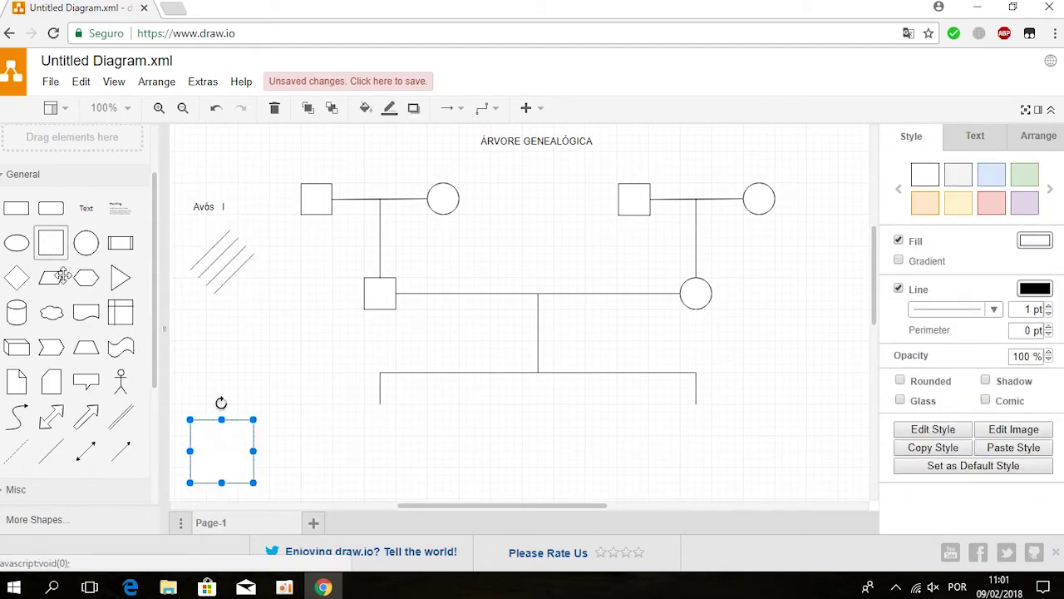
left_click_drag(224, 443, 397, 428)
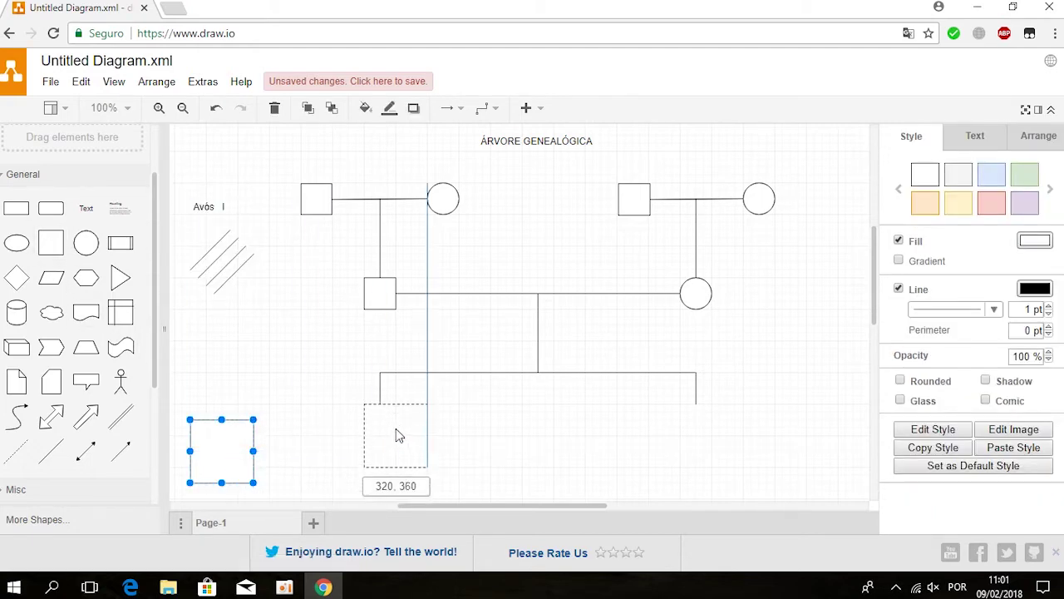
left_click_drag(427, 466, 396, 435)
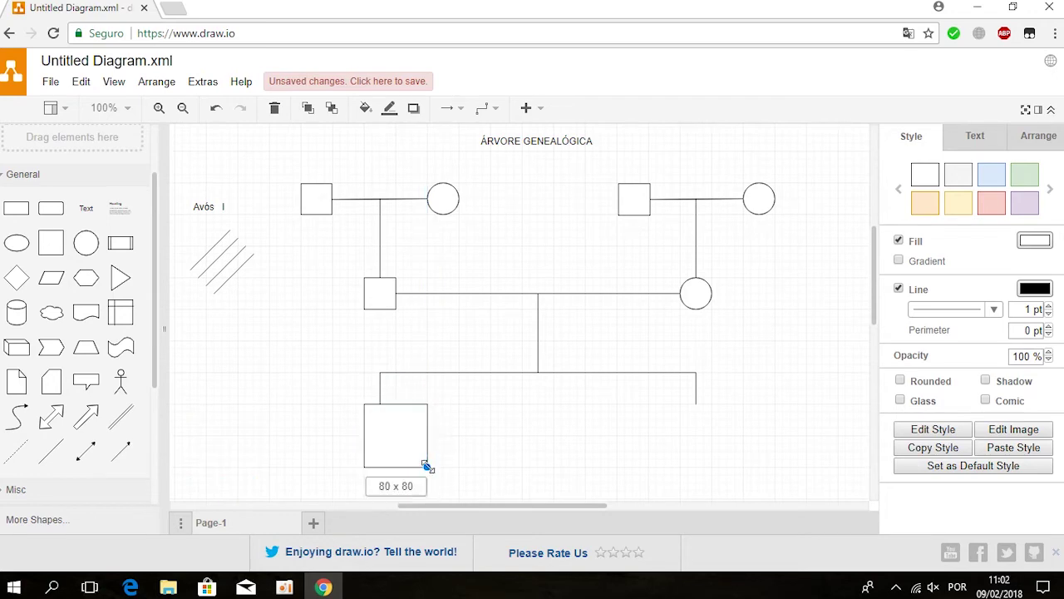
left_click(471, 457)
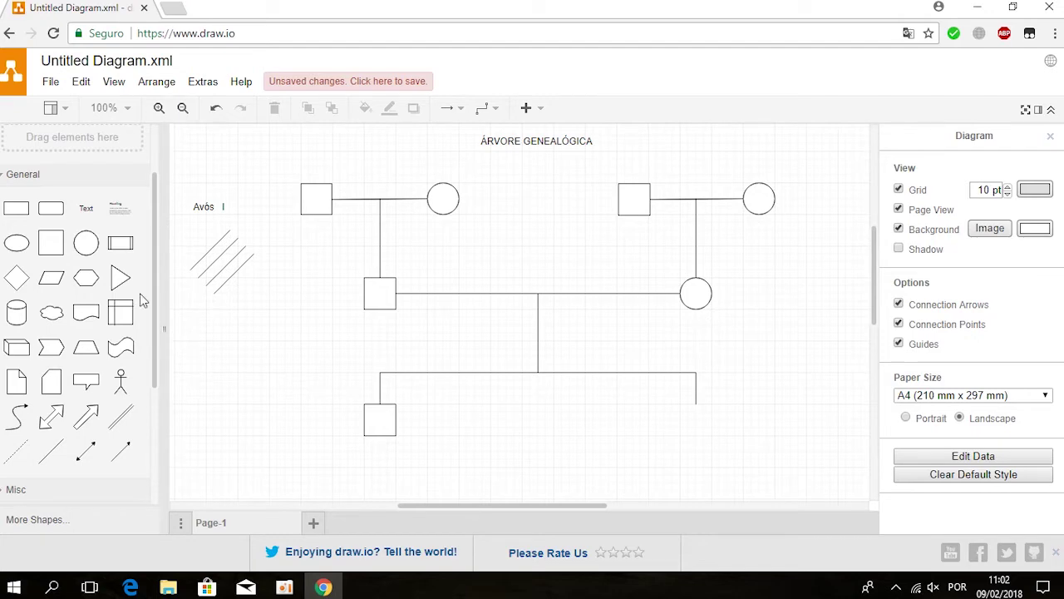
left_click(86, 242)
mouse_move(221, 466)
left_mouse_down()
mouse_move(374, 462)
mouse_move(499, 420)
mouse_move(520, 450)
mouse_move(492, 418)
left_mouse_up()
left_click(546, 468)
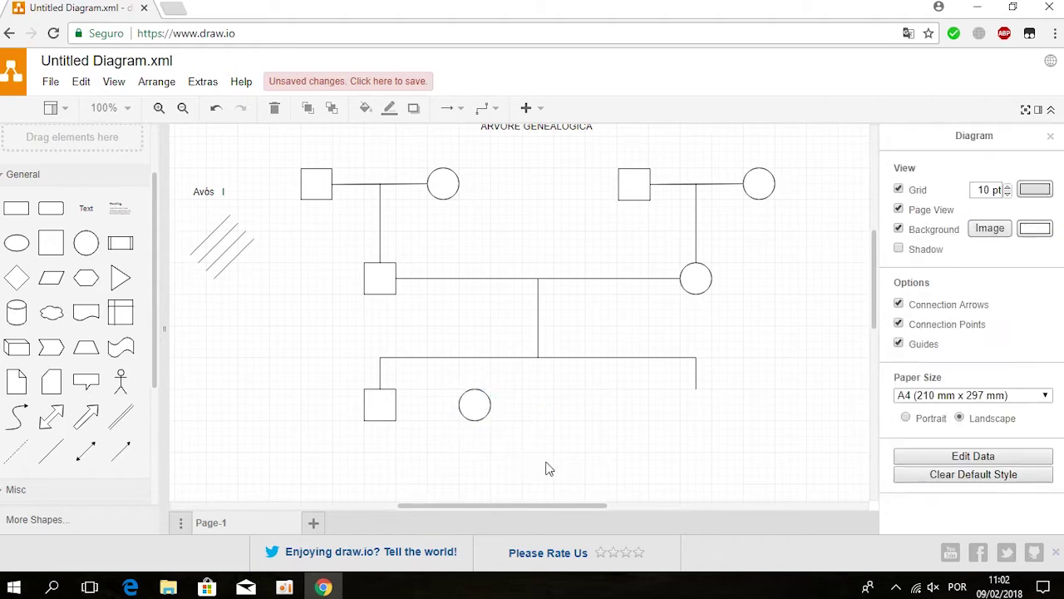
left_click(487, 416)
key("shift+Right")
key("shift+Down")
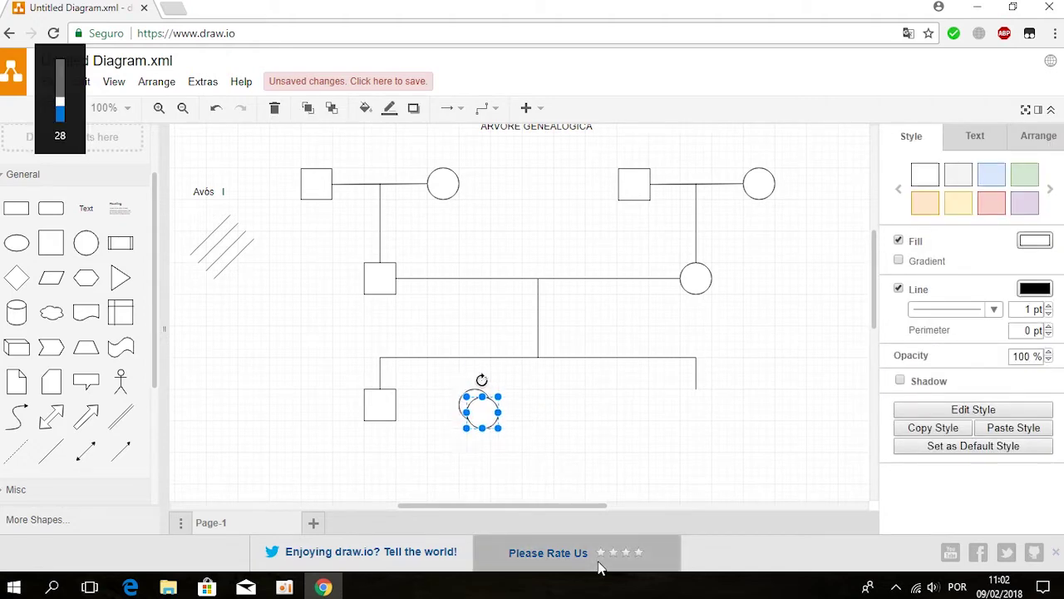
Copy the circle twice along the row, the third under the right drop line
left_click_drag(491, 416, 570, 412)
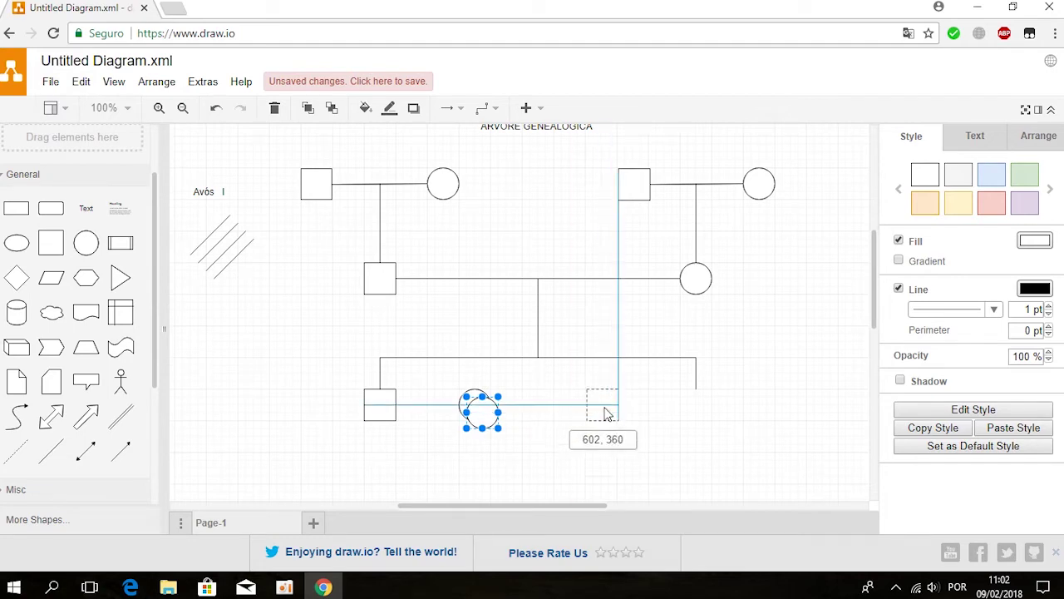
left_click_drag(571, 415, 605, 412)
left_click(600, 462)
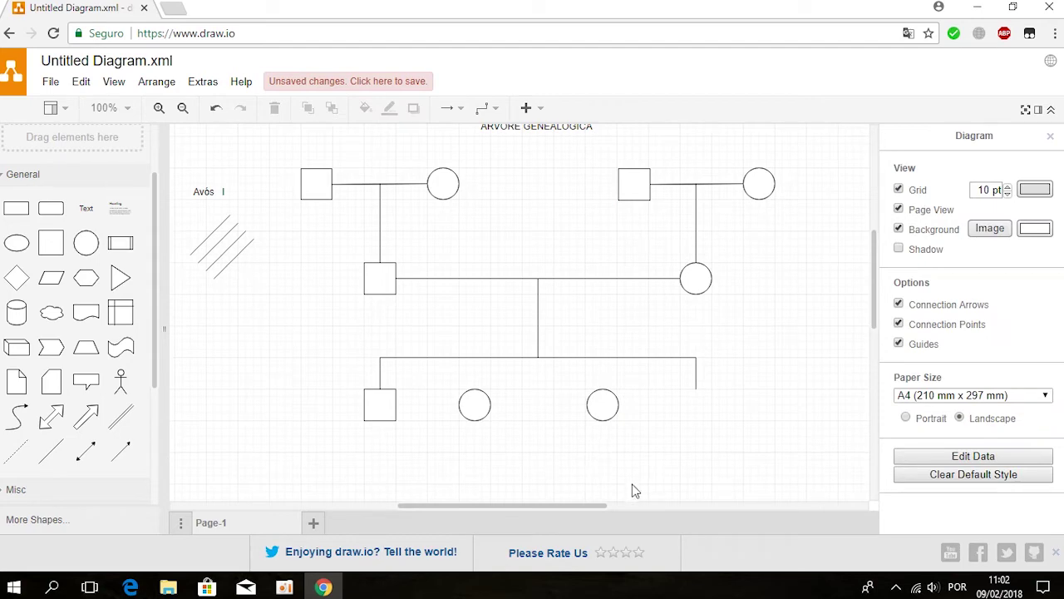
left_click(600, 405)
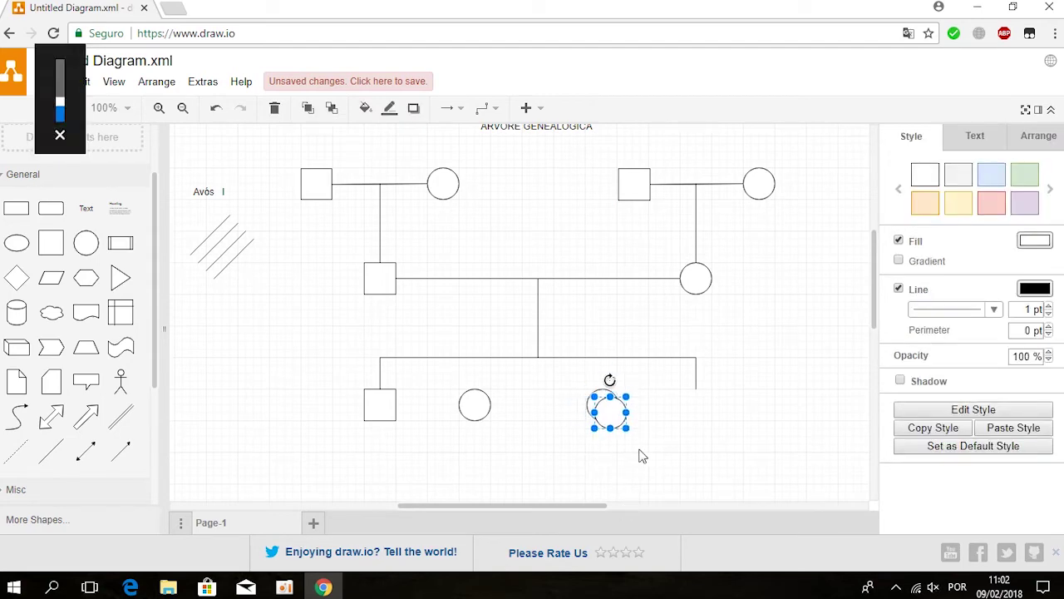
left_click_drag(613, 413, 700, 409)
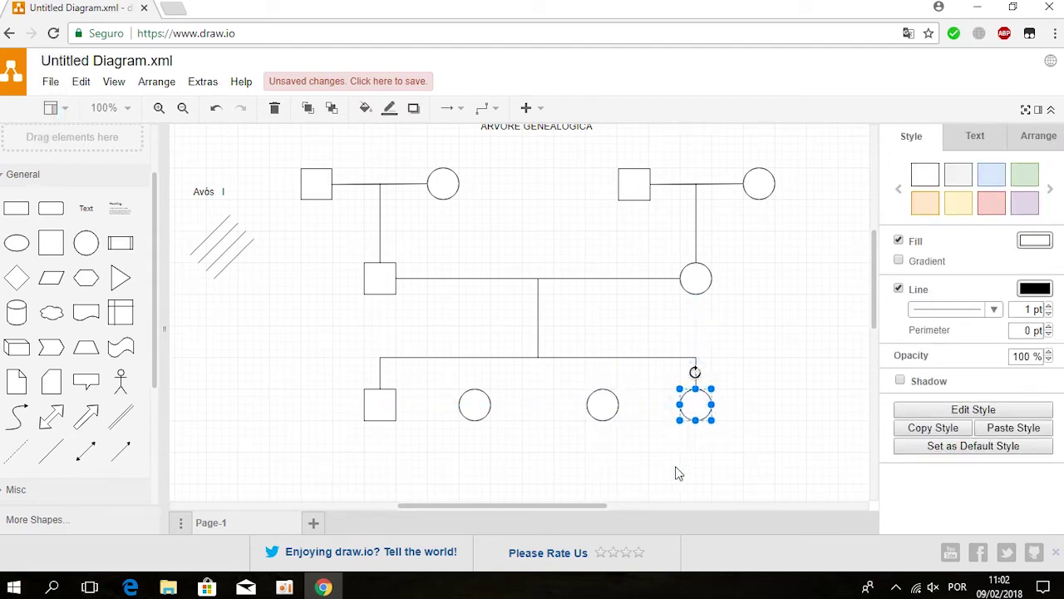
left_click(677, 460)
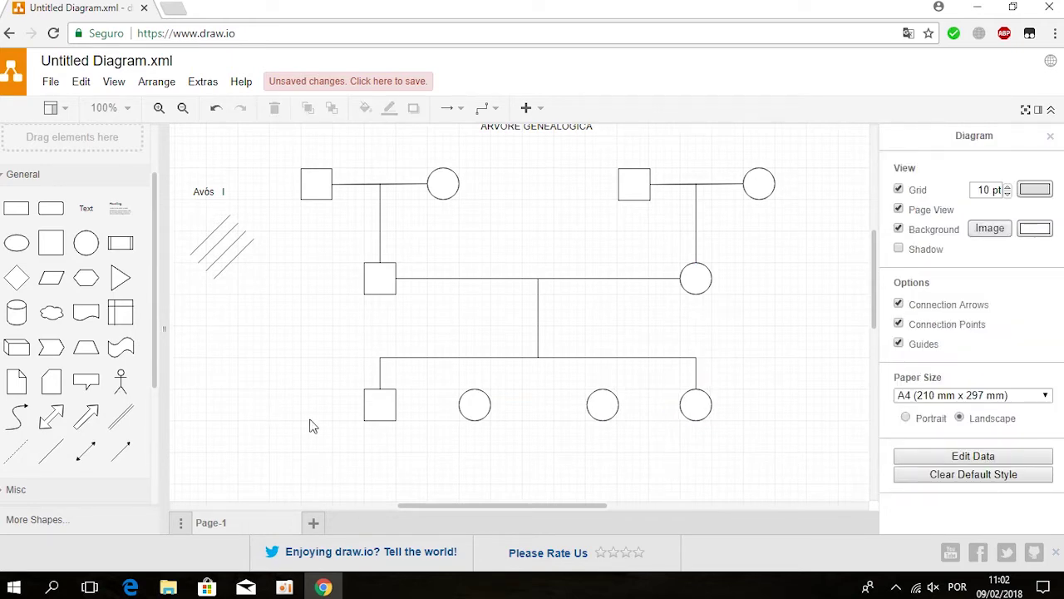
Copy the child square to the far right end of the grandchildren row
left_click(373, 406)
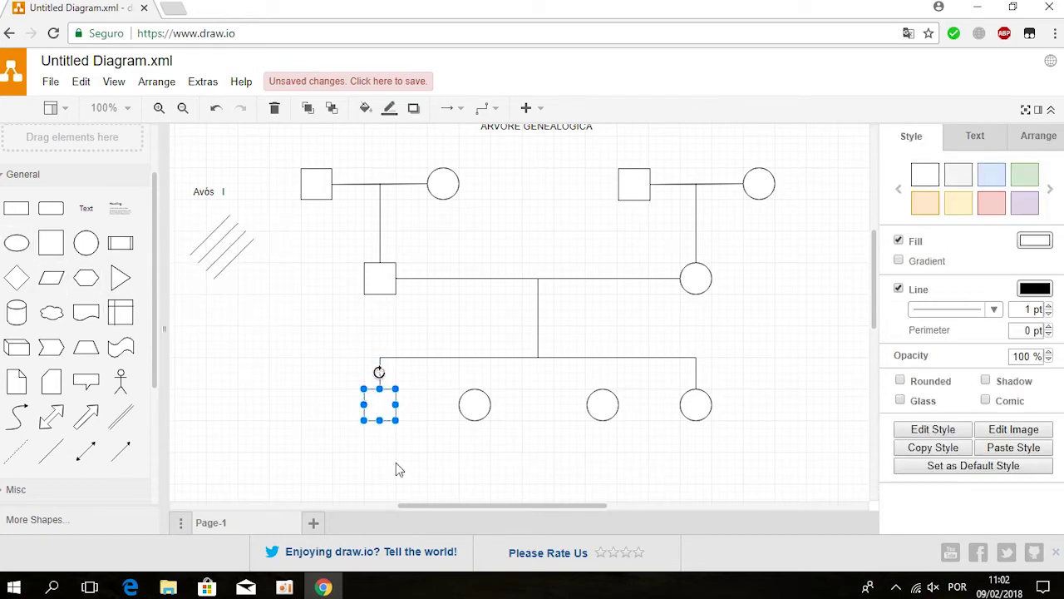
mouse_move(388, 406)
left_mouse_down()
mouse_move(791, 433)
mouse_move(792, 409)
left_mouse_up()
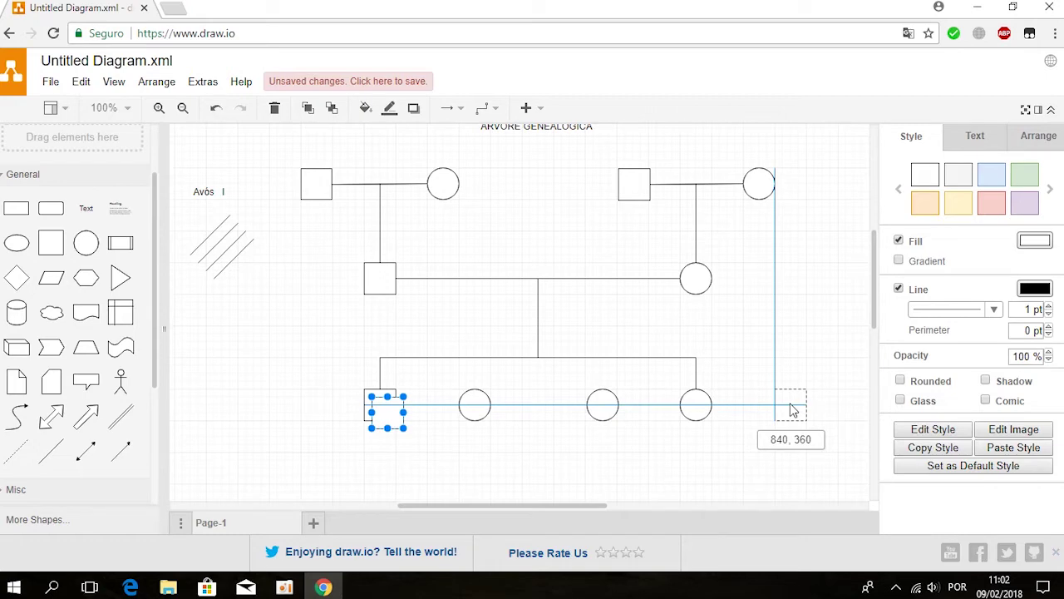
left_click_drag(792, 409, 792, 410)
left_click(757, 459)
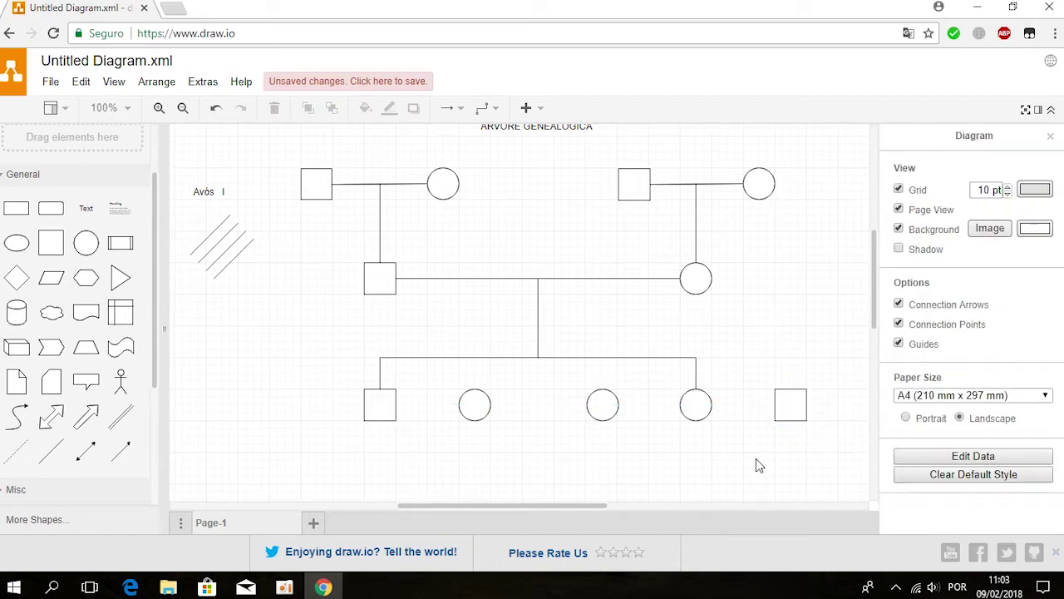
Reuse two spare hatch lines as vertical drops from the sibling line to the second and third circles
left_click(233, 259)
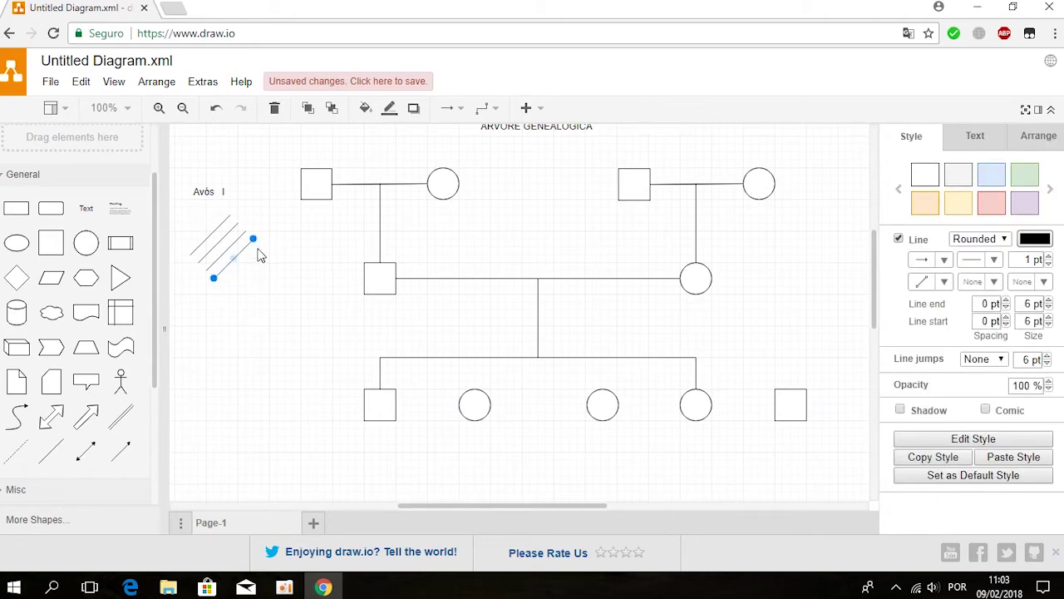
left_click_drag(253, 240, 473, 357)
left_click_drag(215, 279, 474, 388)
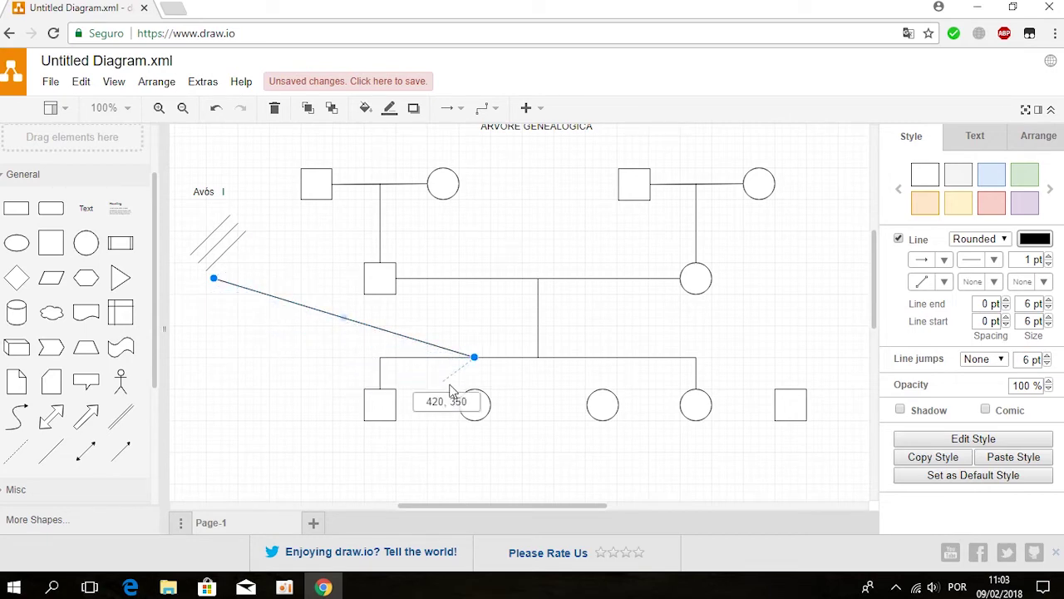
left_click(223, 258)
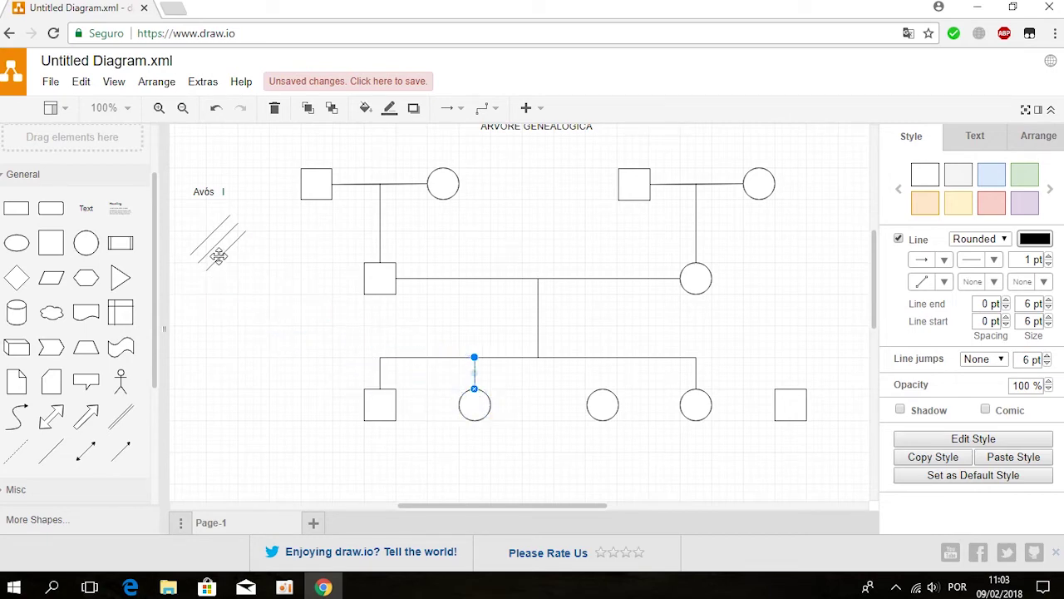
mouse_move(245, 230)
left_mouse_down()
mouse_move(501, 357)
mouse_move(601, 358)
left_mouse_up()
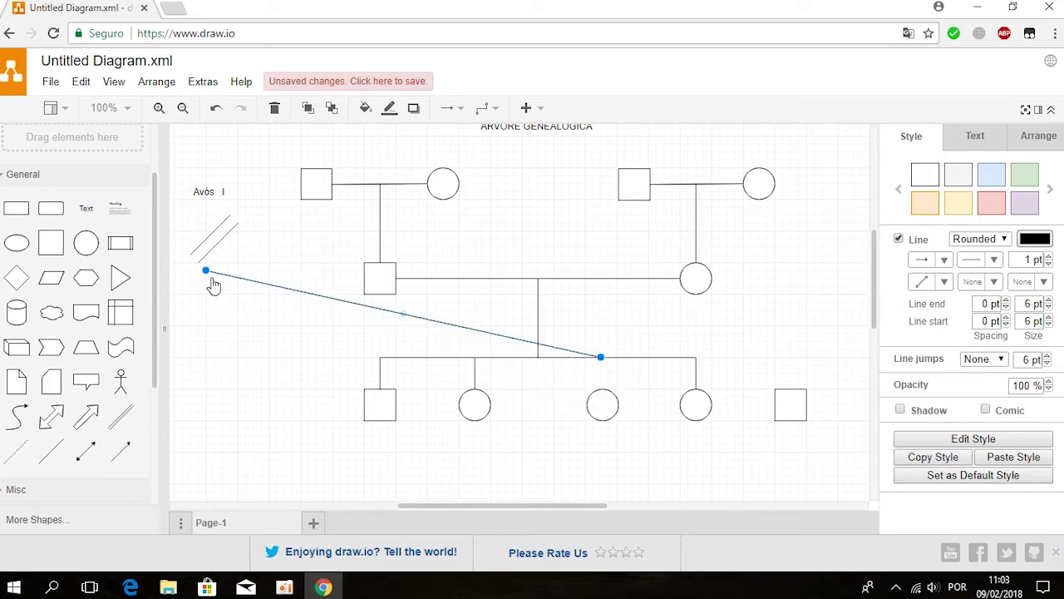
mouse_move(206, 270)
left_mouse_down()
mouse_move(559, 398)
mouse_move(602, 401)
left_mouse_up()
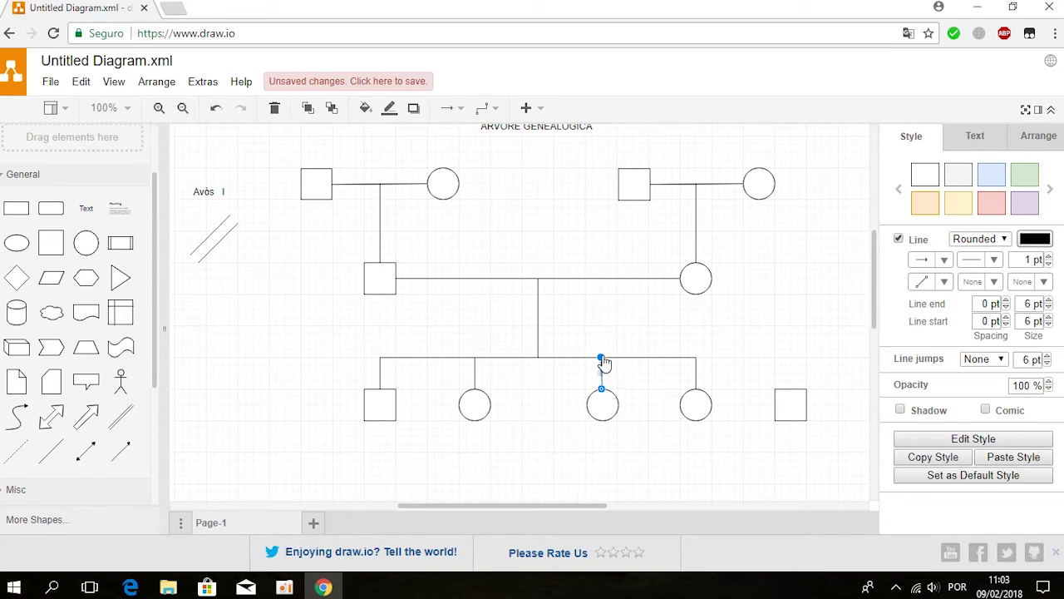
left_click(601, 359)
left_click(613, 464)
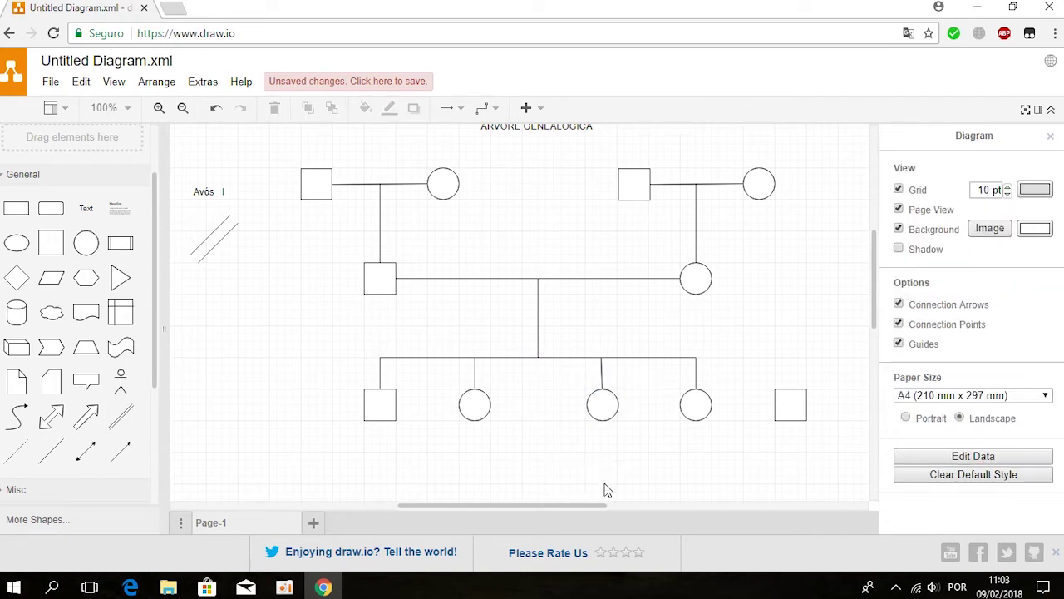
left_click(602, 367)
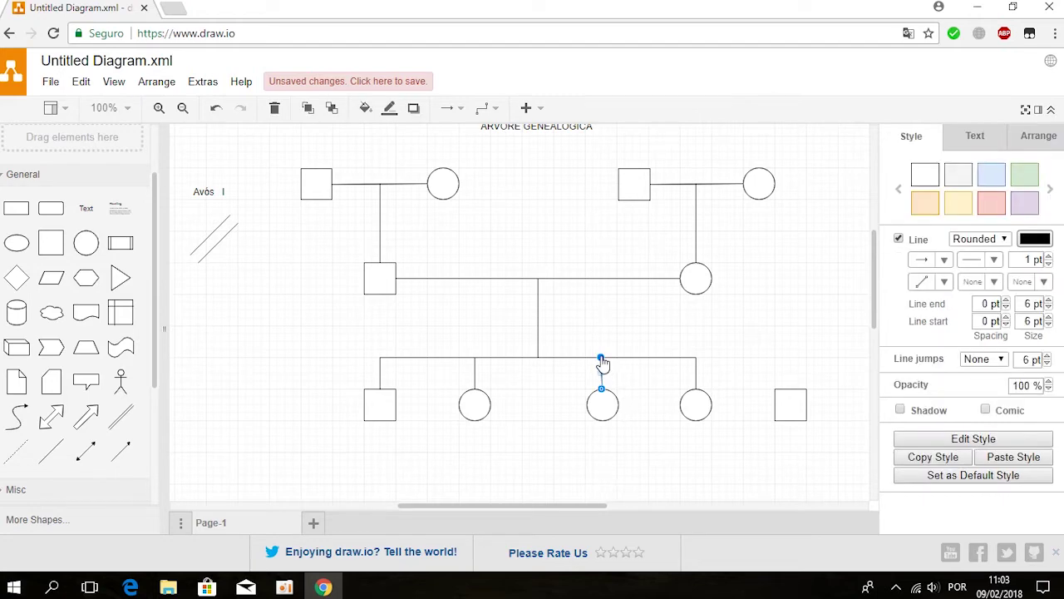
left_click(601, 358)
left_click(619, 373)
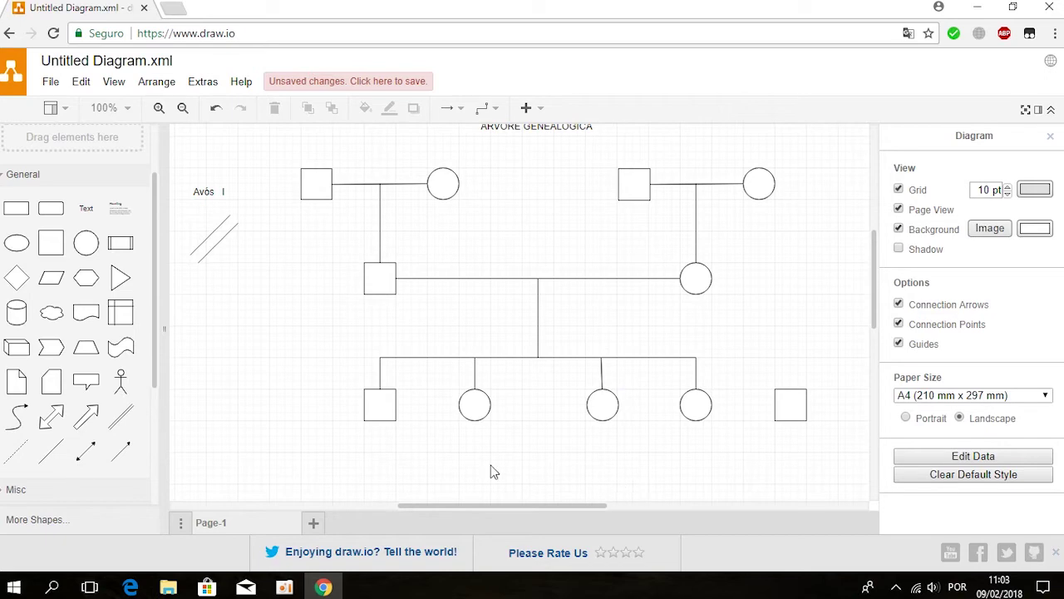
Join the fourth circle to the far-right square with a couple line
left_click(216, 242)
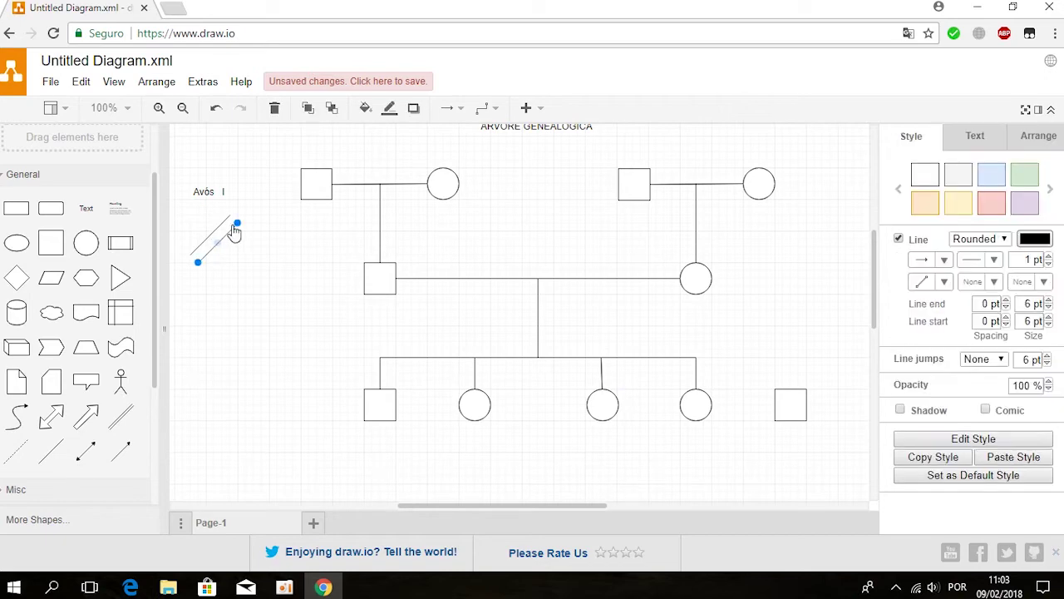
left_click_drag(237, 223, 774, 405)
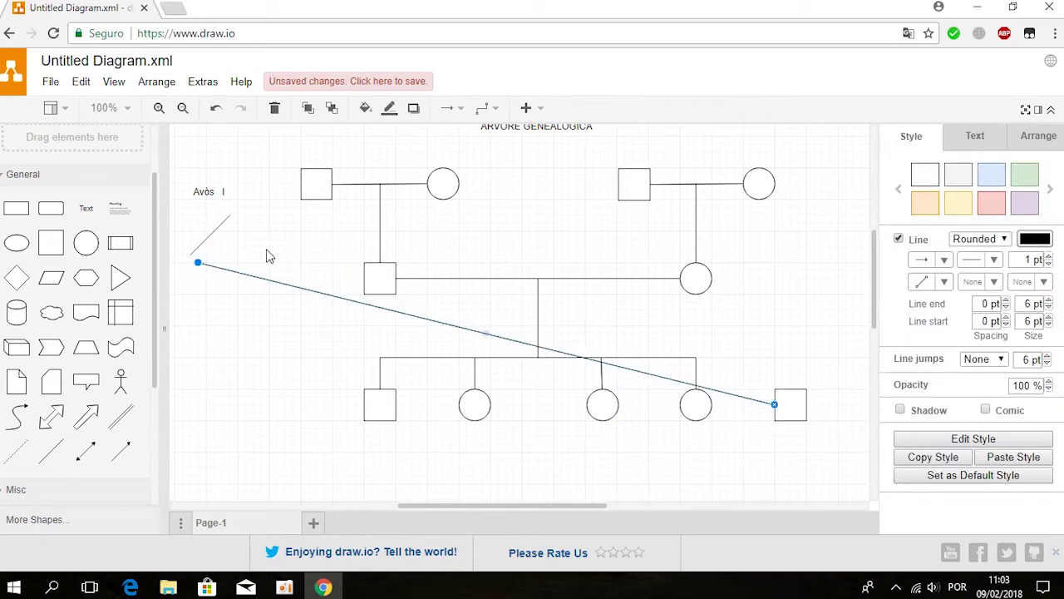
left_click_drag(201, 266, 712, 406)
left_click(690, 451)
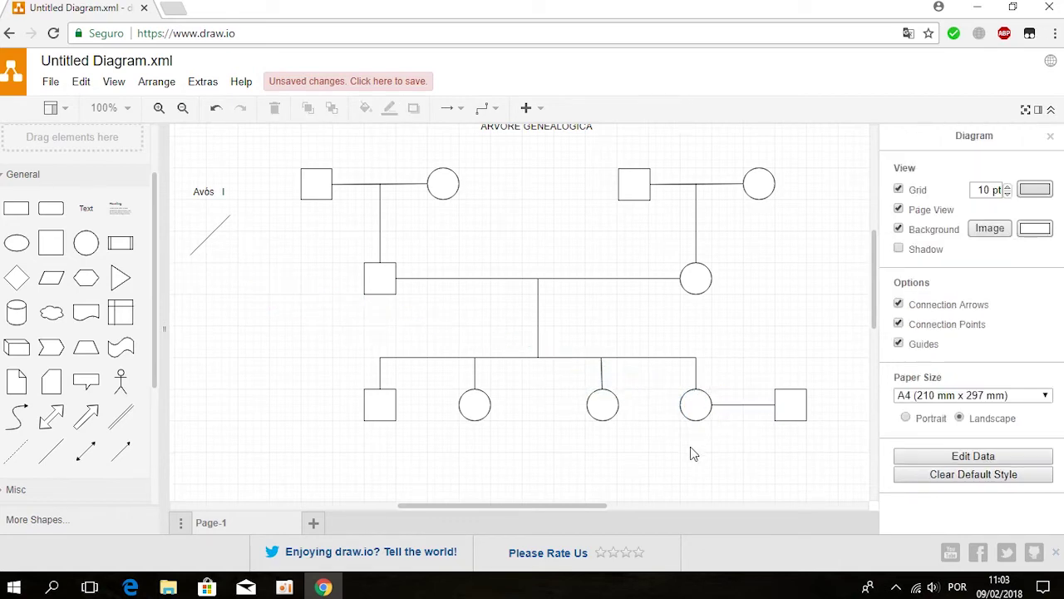
Duplicate a spare line twice and hang a vertical descent line from that couple line
left_click(212, 233)
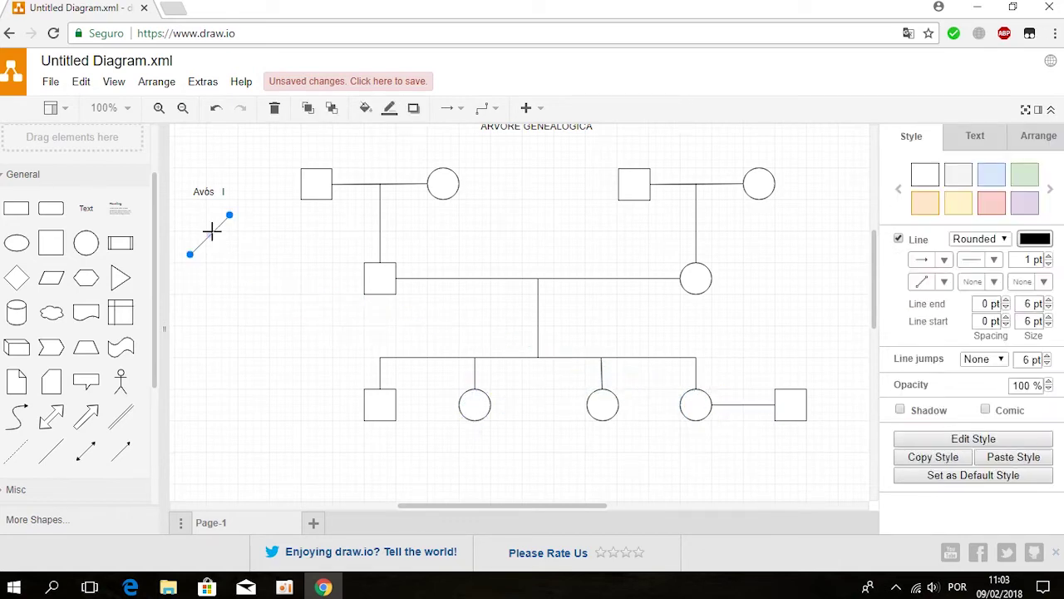
key("ctrl+d")
key("ctrl+d")
key("ctrl+d")
key("ctrl+d")
key("ctrl+d")
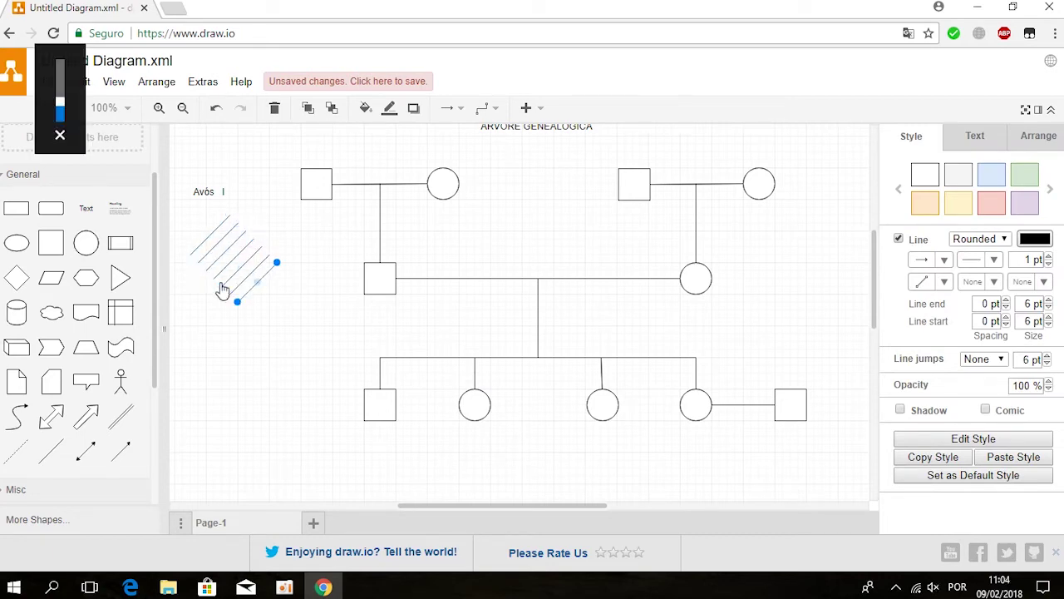
key("ctrl+d")
key("ctrl+d")
key("ctrl+d")
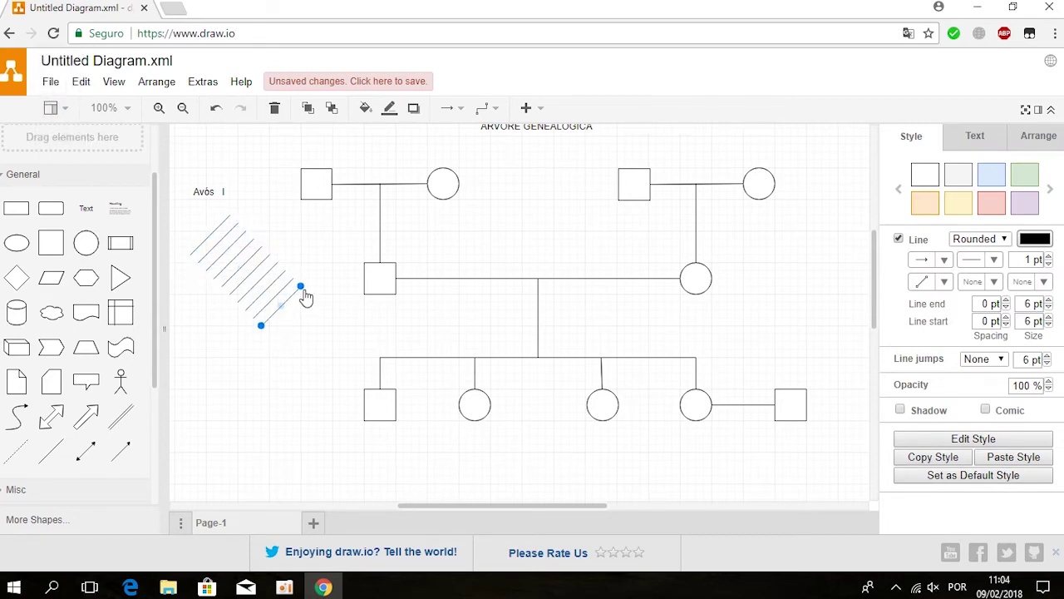
mouse_move(300, 286)
left_mouse_down()
mouse_move(486, 394)
mouse_move(750, 426)
left_mouse_up()
mouse_move(745, 409)
left_mouse_down()
mouse_move(714, 466)
mouse_move(743, 483)
left_mouse_up()
left_click(823, 472)
scroll(824, 472, "down", 2)
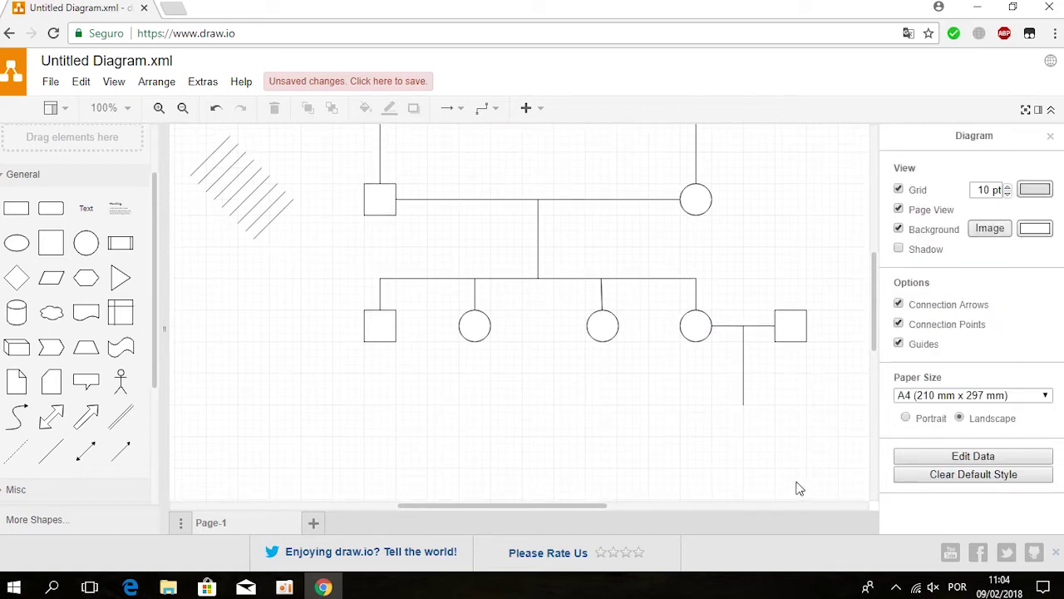
Lay a sibling bar below the right couple with short drop lines at both ends
left_click(271, 219)
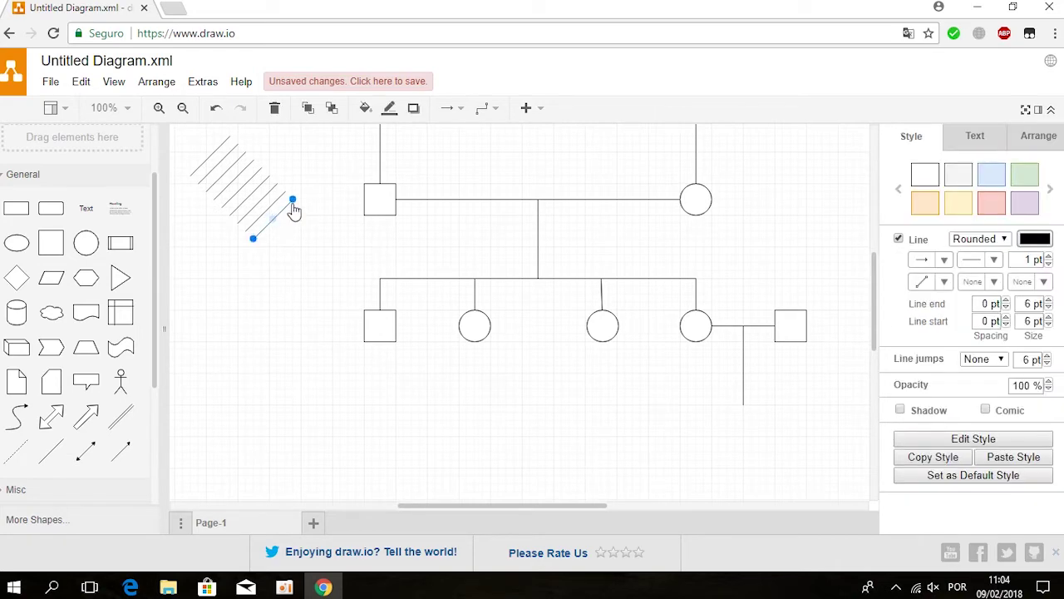
left_click_drag(293, 201, 790, 405)
mouse_move(254, 240)
left_mouse_down()
mouse_move(711, 406)
mouse_move(696, 405)
left_mouse_up()
left_click(711, 446)
left_click(256, 218)
mouse_move(284, 193)
left_mouse_down()
mouse_move(672, 418)
mouse_move(696, 405)
mouse_move(681, 441)
mouse_move(692, 437)
left_mouse_up()
left_click(255, 204)
left_click_drag(277, 185, 790, 404)
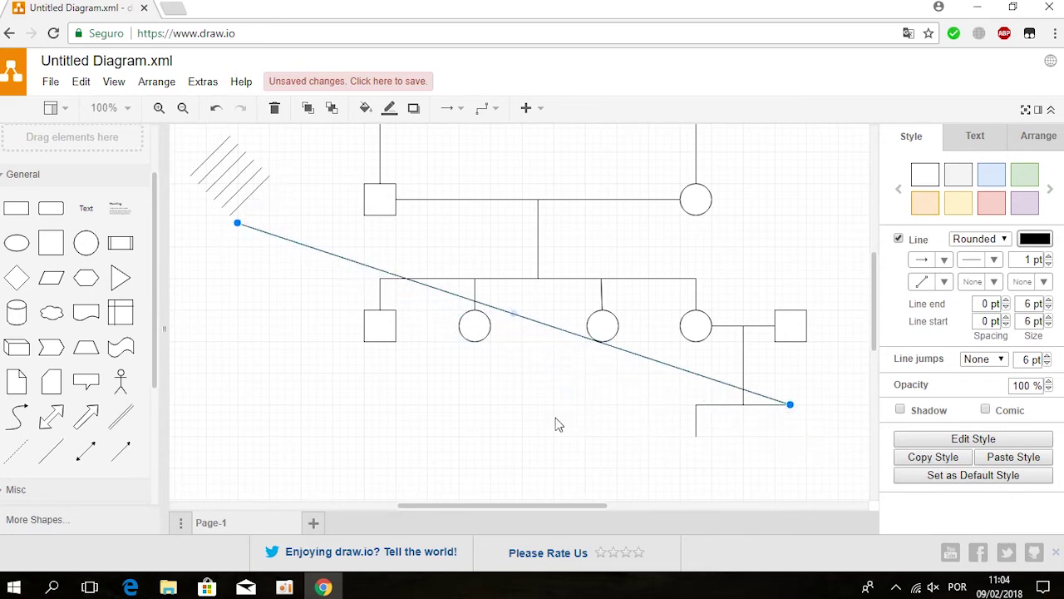
mouse_move(237, 222)
left_mouse_down()
mouse_move(792, 447)
mouse_move(791, 435)
left_mouse_up()
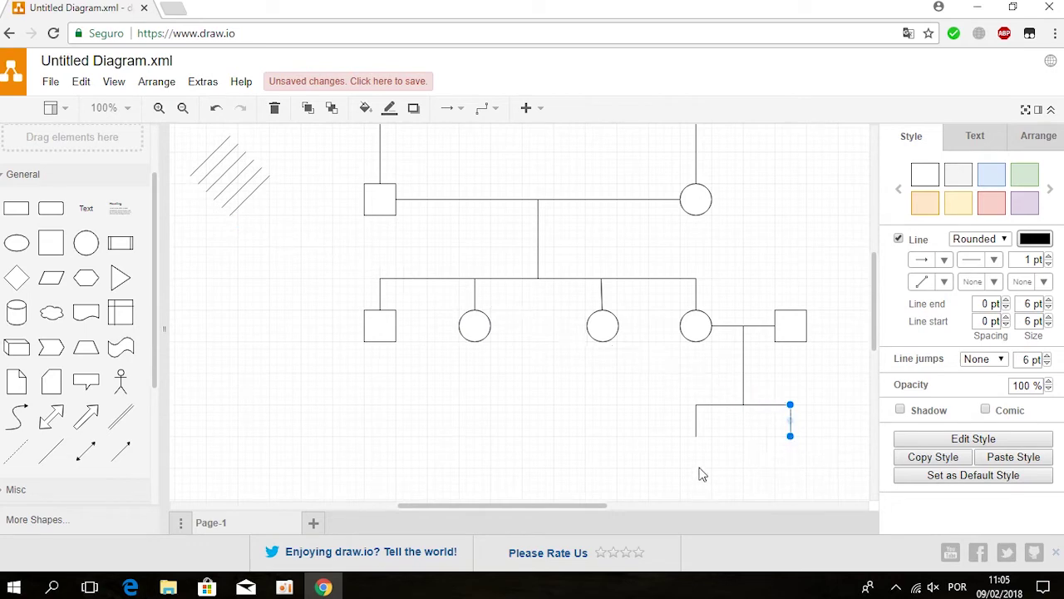
left_click(700, 474)
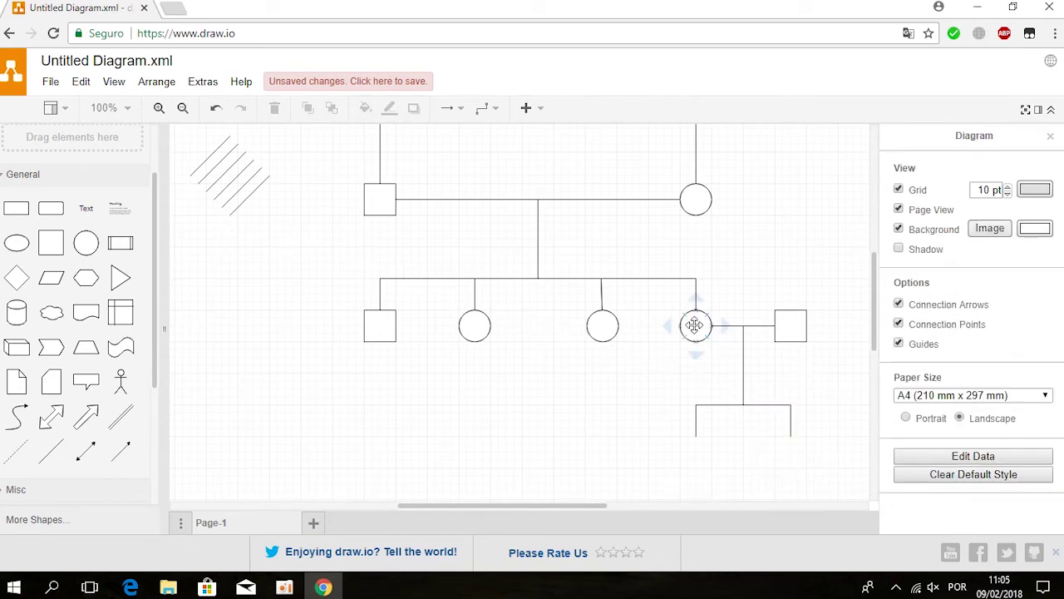
Copy a children-row circle beneath the drop lines as the couple's two daughters
left_click(697, 326)
mouse_move(700, 326)
left_mouse_down()
mouse_move(703, 457)
mouse_move(693, 453)
mouse_move(781, 453)
left_mouse_up()
left_click(734, 460)
left_click(689, 450)
left_click(842, 482)
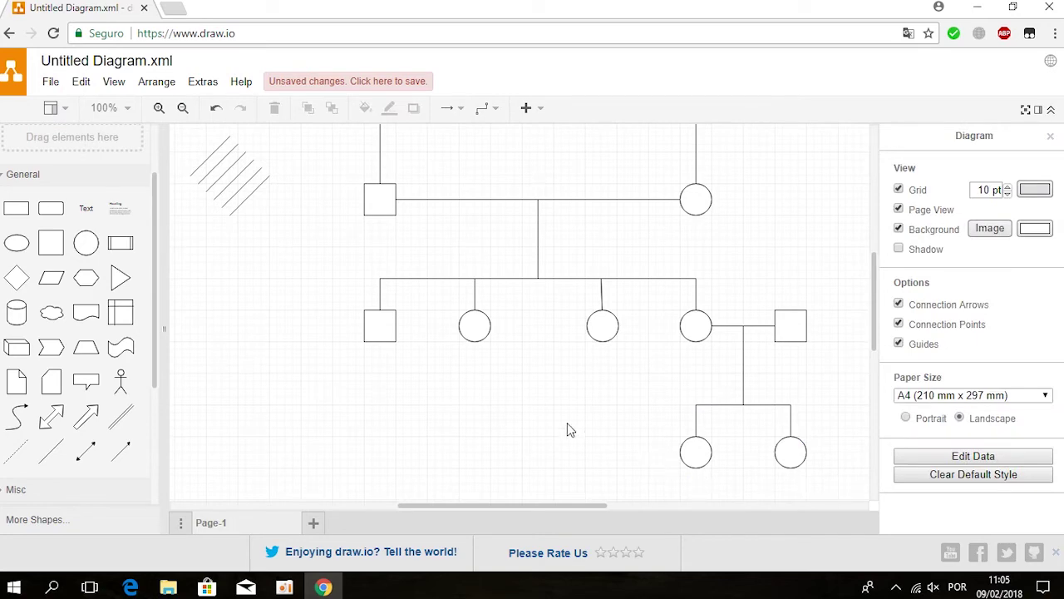
Insert a circle and resize it to match, placed left of the leftmost son square
left_click(86, 242)
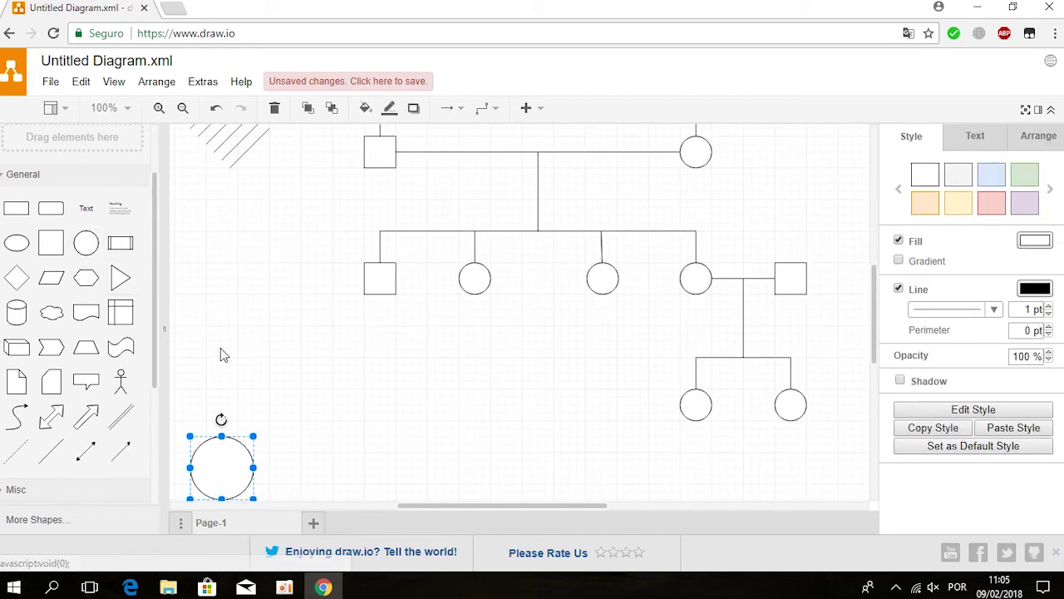
left_click_drag(221, 458, 276, 301)
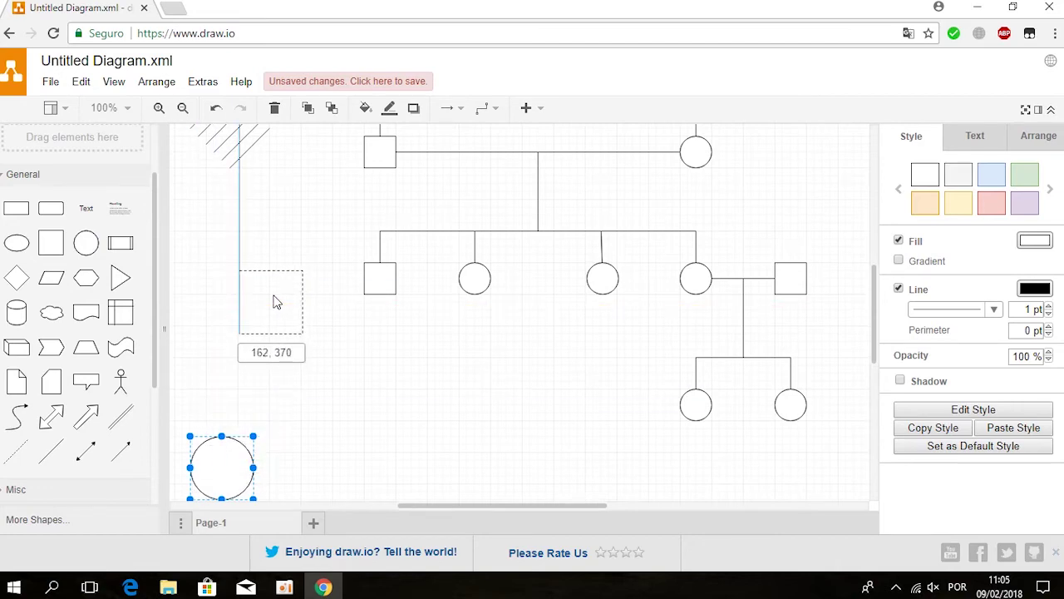
left_click_drag(276, 302, 298, 288)
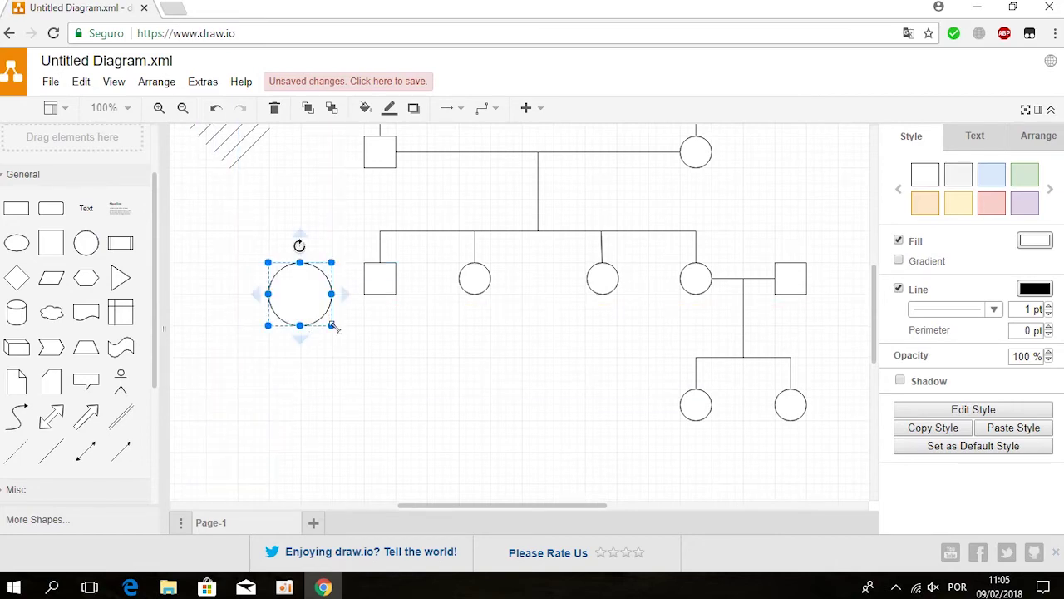
left_click_drag(333, 327, 301, 294)
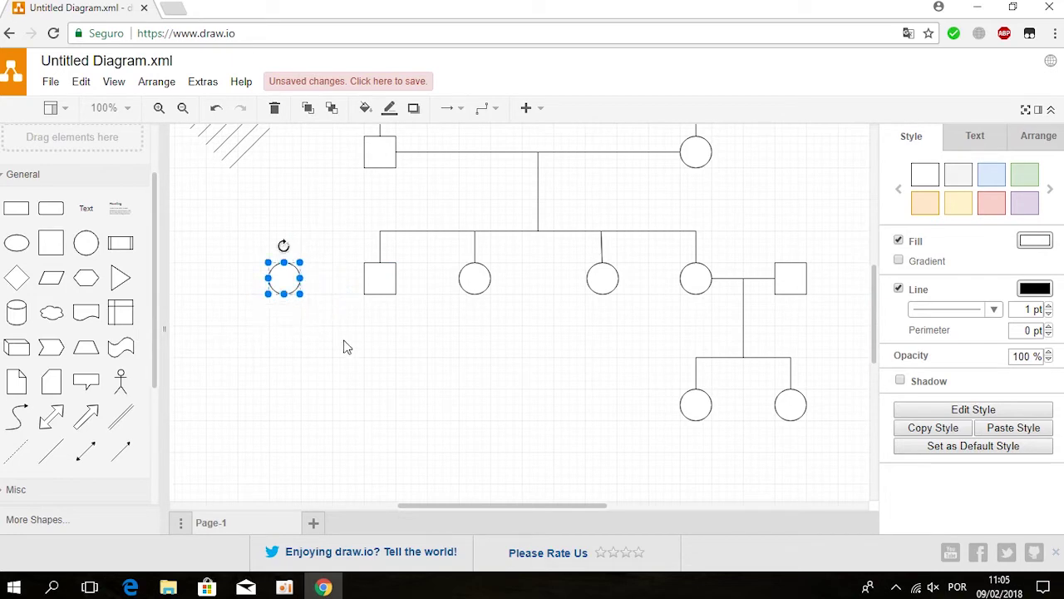
left_click(347, 346)
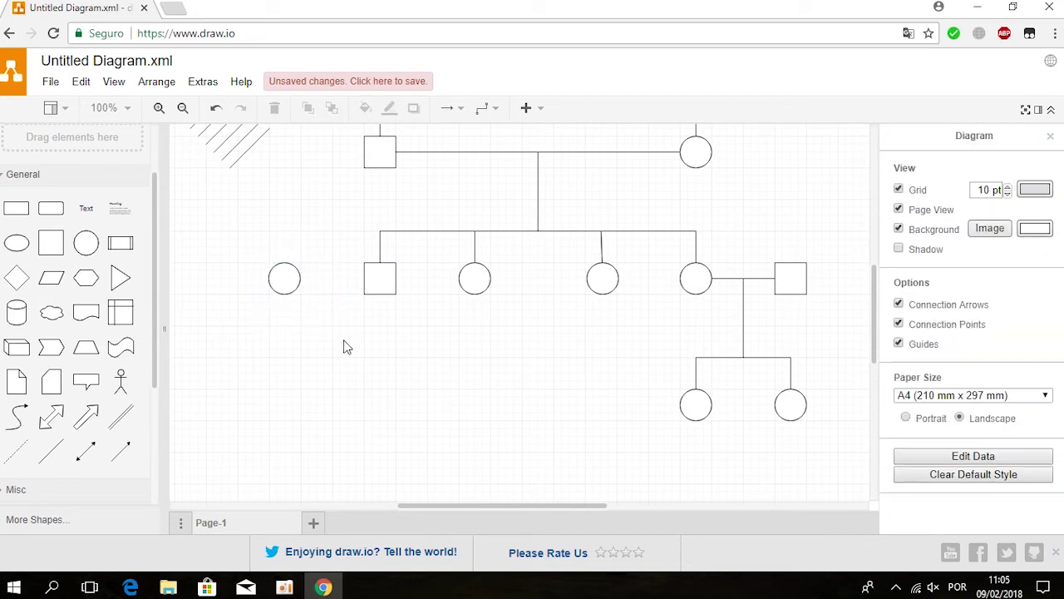
Join the new circle to the leftmost son with a couple line
left_click(251, 148)
left_click_drag(268, 129, 363, 278)
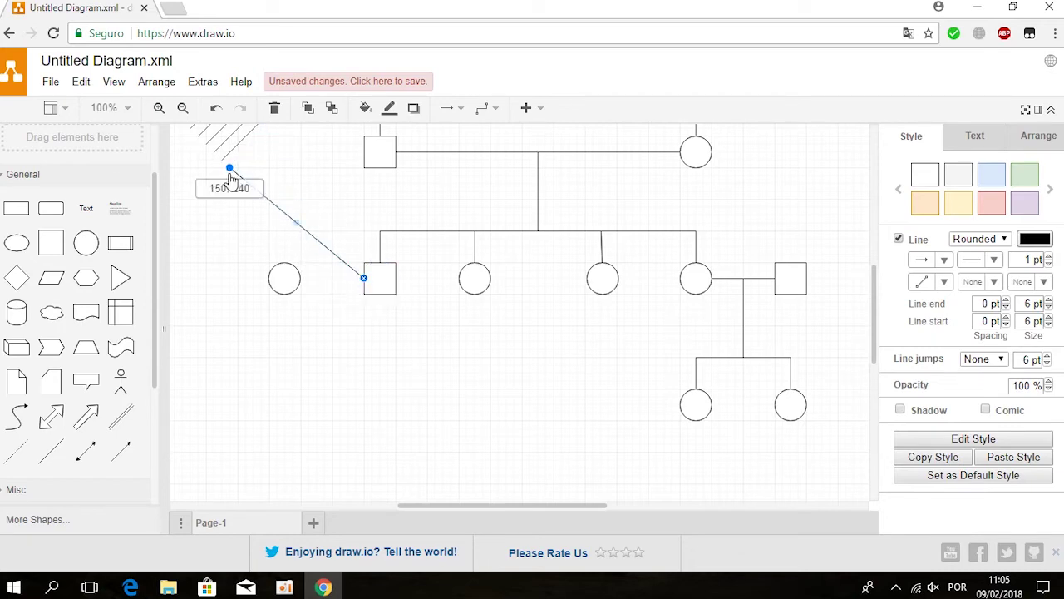
left_click_drag(232, 180, 299, 278)
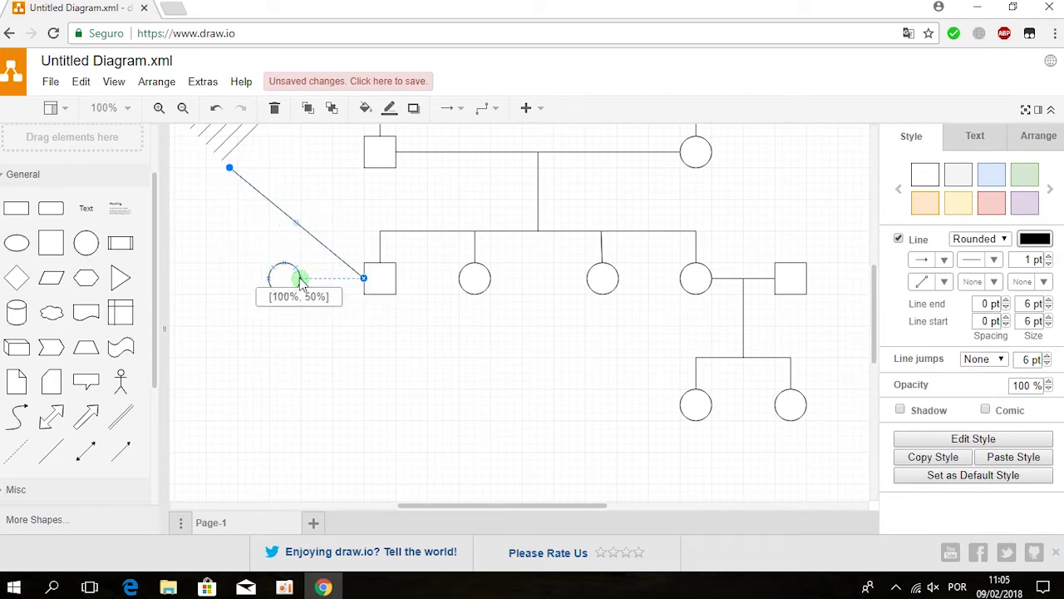
left_click(371, 345)
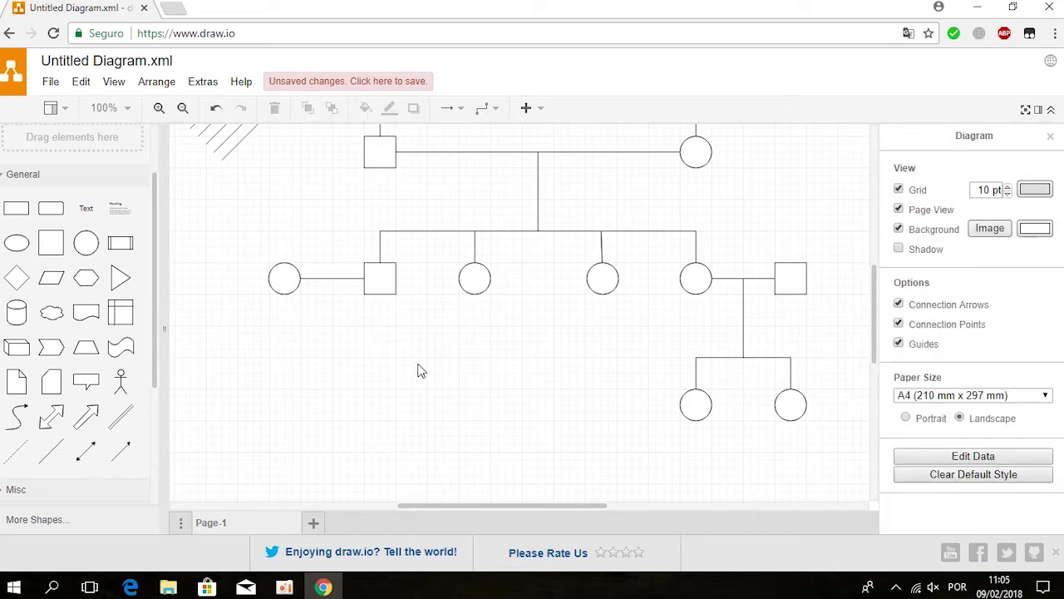
Hang a vertical descent line from the new couple's connecting line
left_click(235, 144)
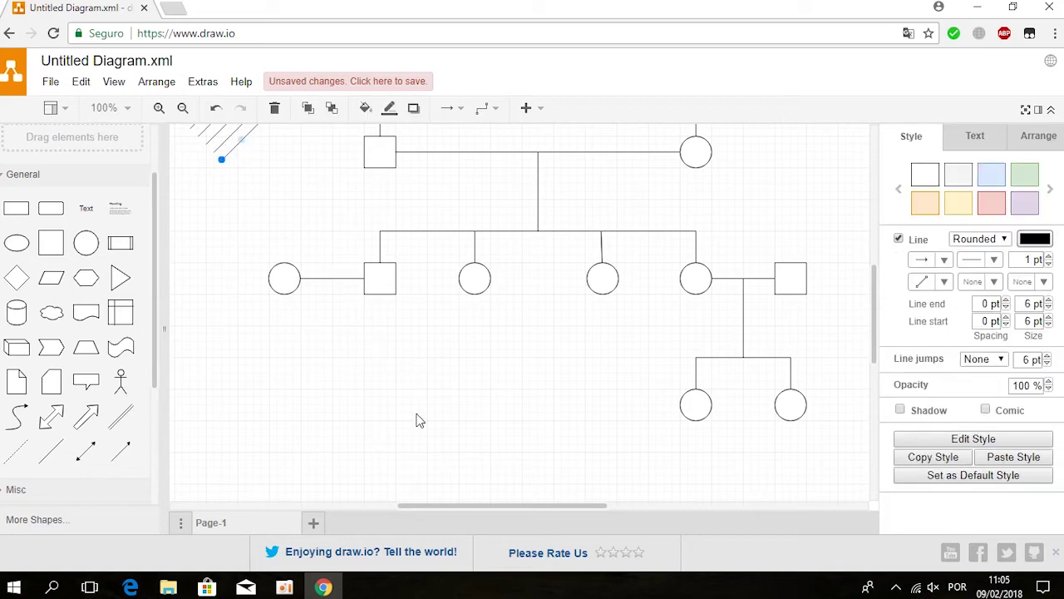
scroll(418, 421, "up", 2)
mouse_move(261, 200)
left_mouse_down()
mouse_move(293, 294)
mouse_move(332, 358)
left_mouse_up()
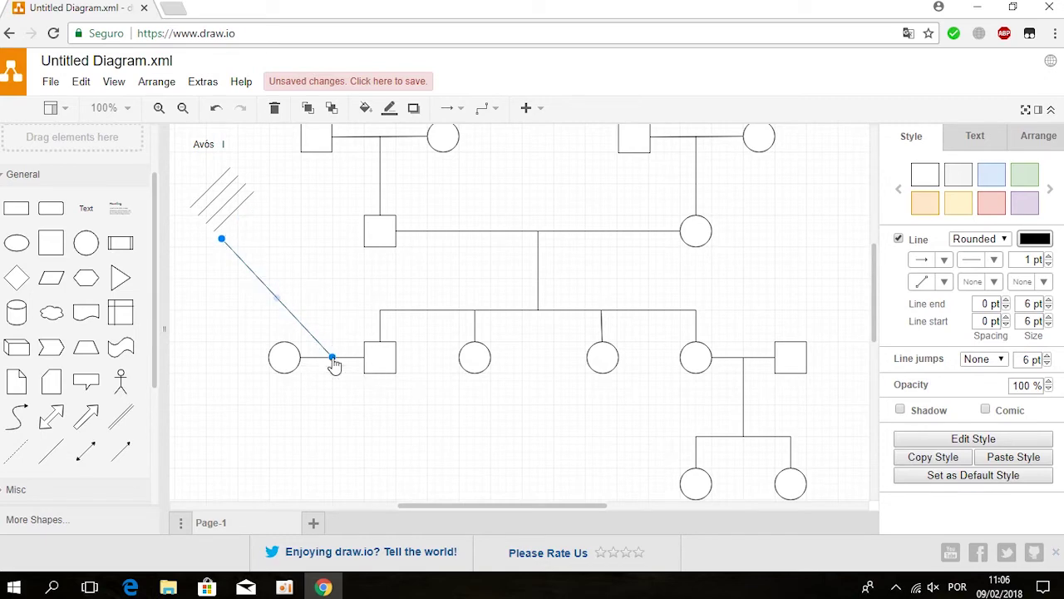
mouse_move(222, 238)
left_mouse_down()
mouse_move(263, 387)
mouse_move(332, 435)
left_mouse_up()
left_click(411, 445)
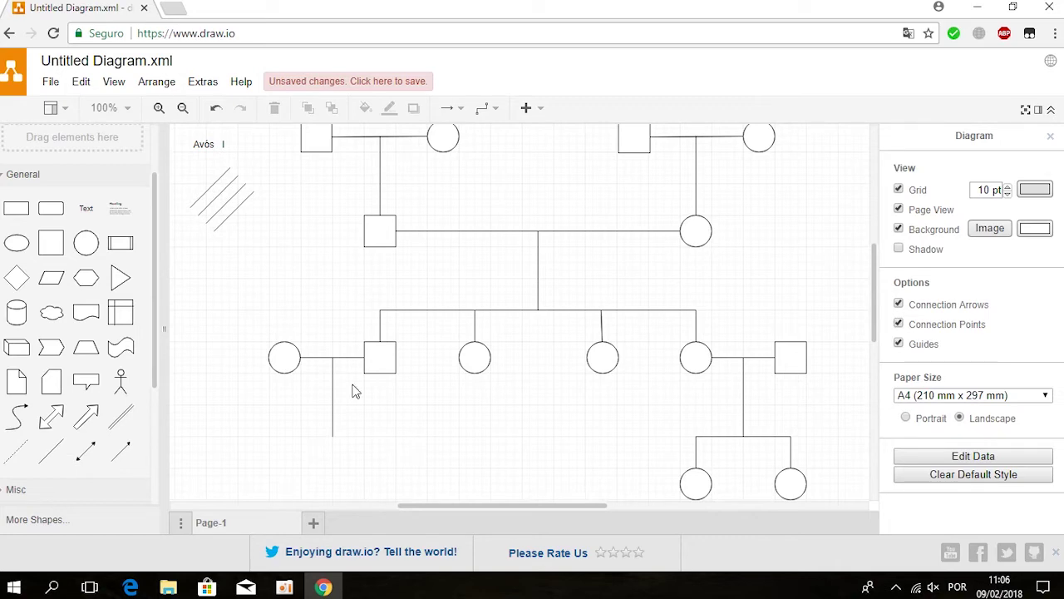
Lay a horizontal sibling bar across the bottom of the descent line
left_click(236, 208)
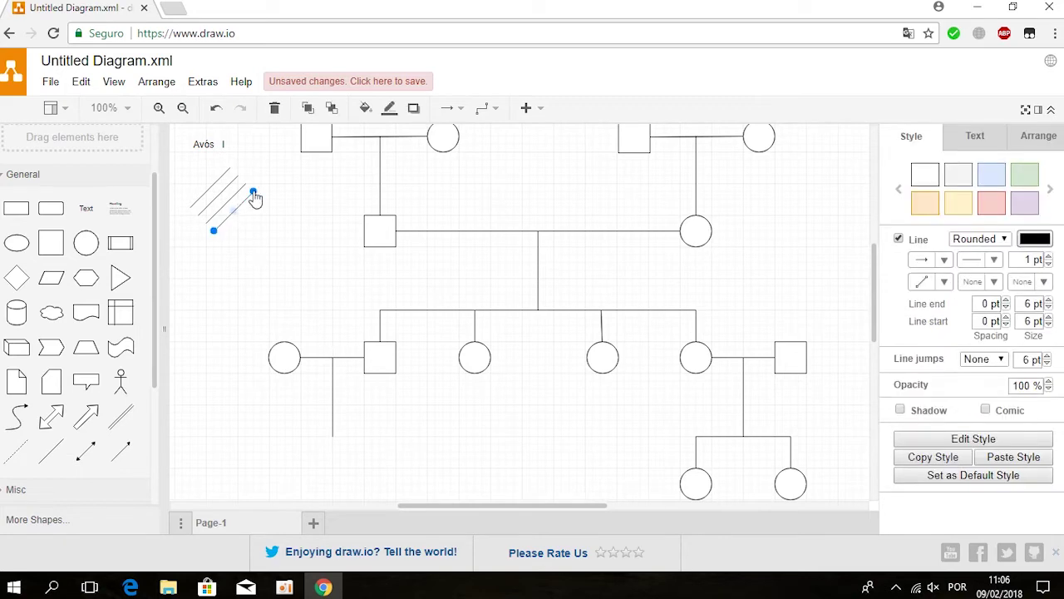
left_click_drag(253, 192, 379, 436)
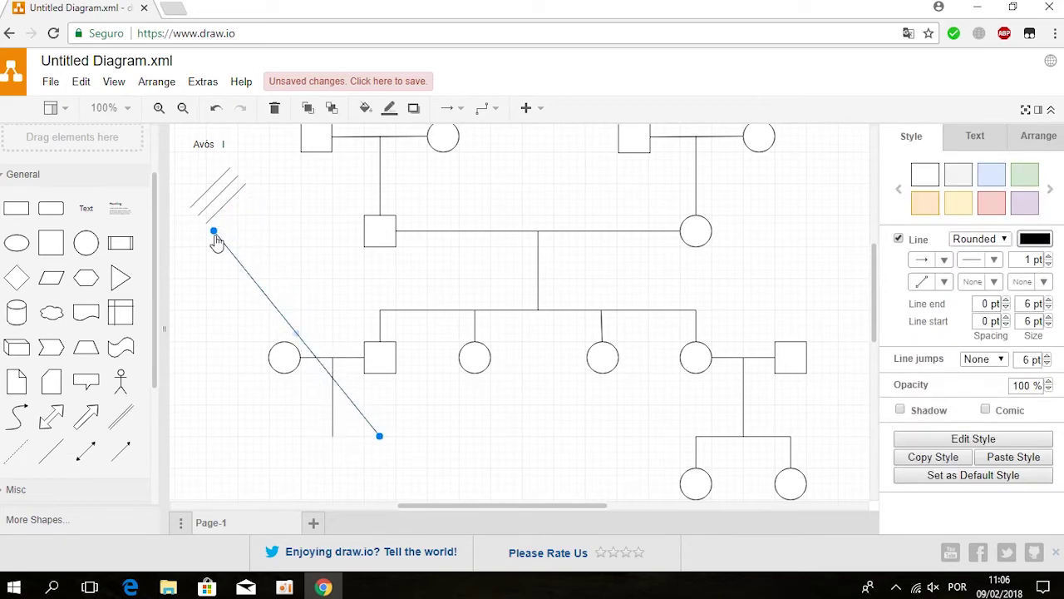
mouse_move(213, 230)
left_mouse_down()
mouse_move(294, 438)
mouse_move(284, 435)
left_mouse_up()
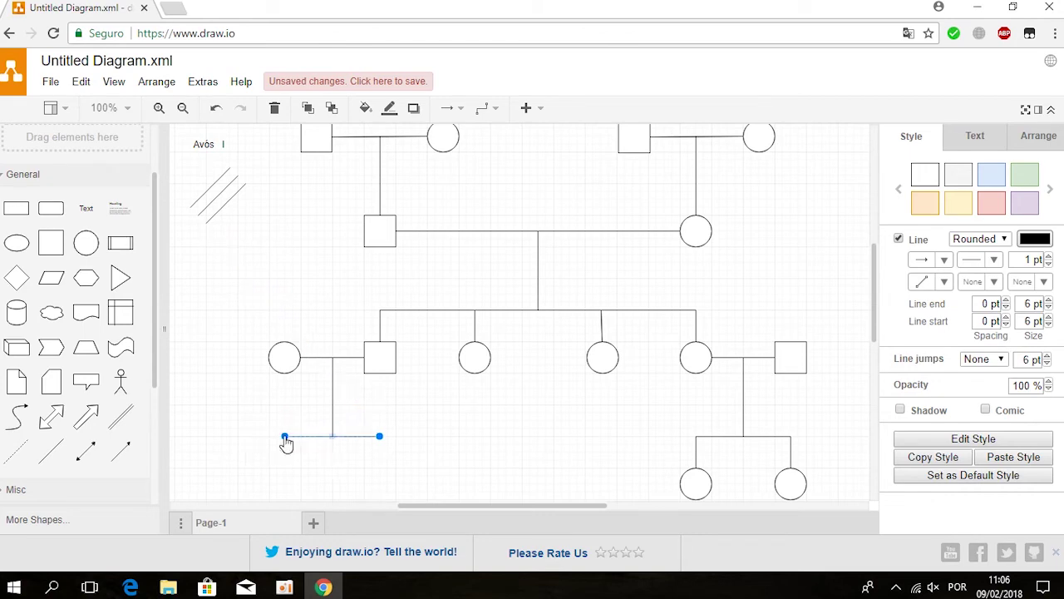
left_click(330, 459)
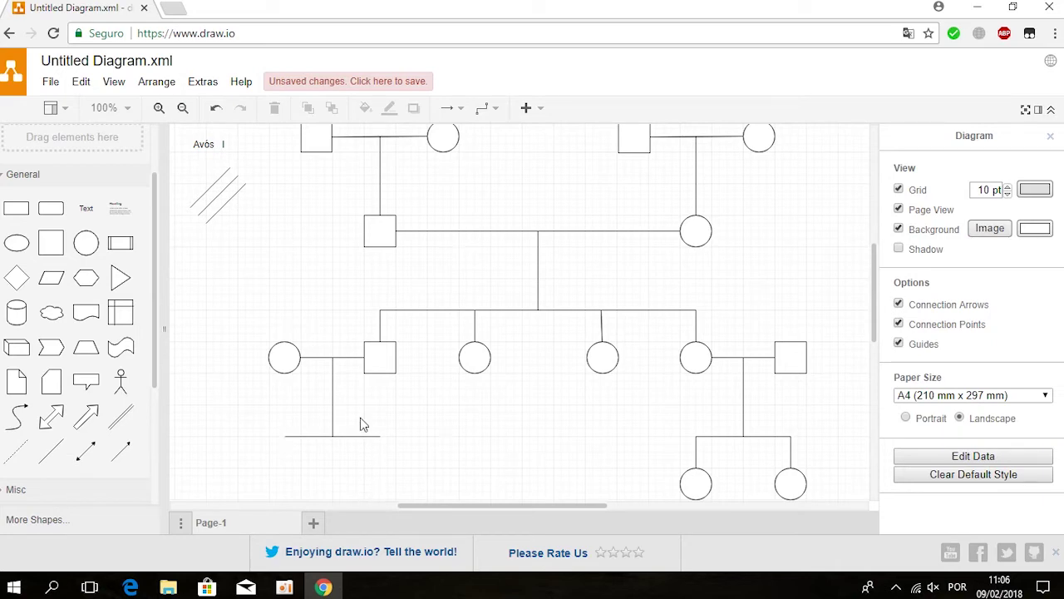
left_click(375, 362)
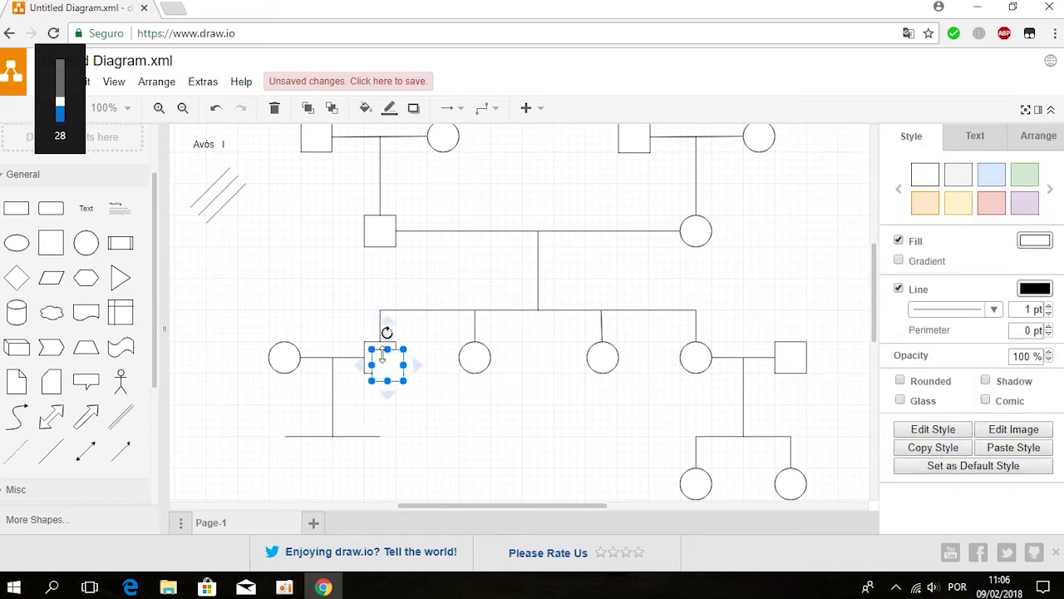
Place copies of the son square beneath the left sibling bar, removing an accidental tiny square
mouse_move(381, 354)
left_mouse_down()
mouse_move(383, 474)
mouse_move(417, 419)
left_mouse_up()
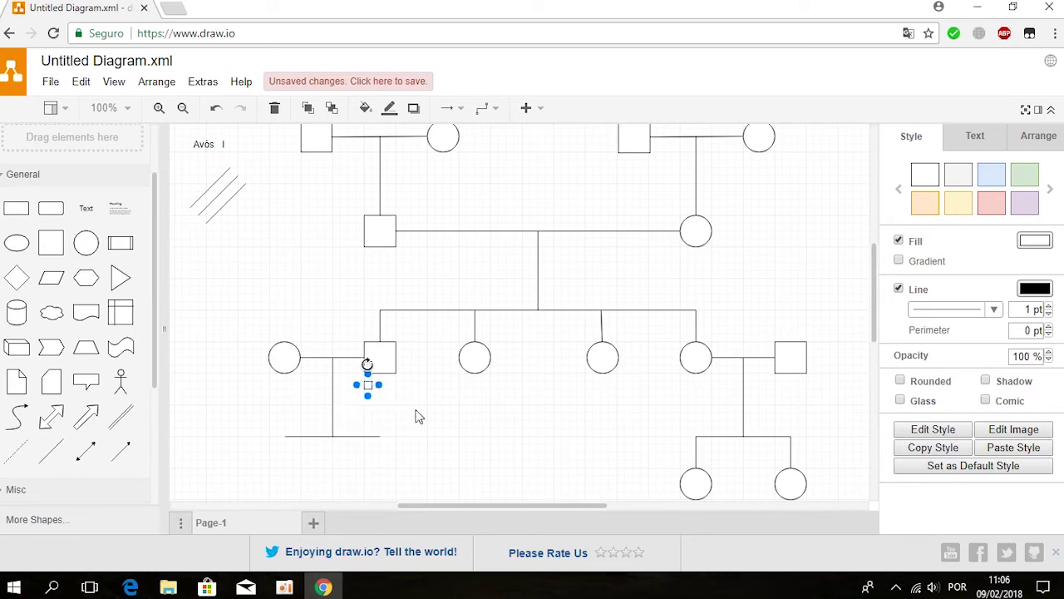
key("Delete")
left_click(384, 364)
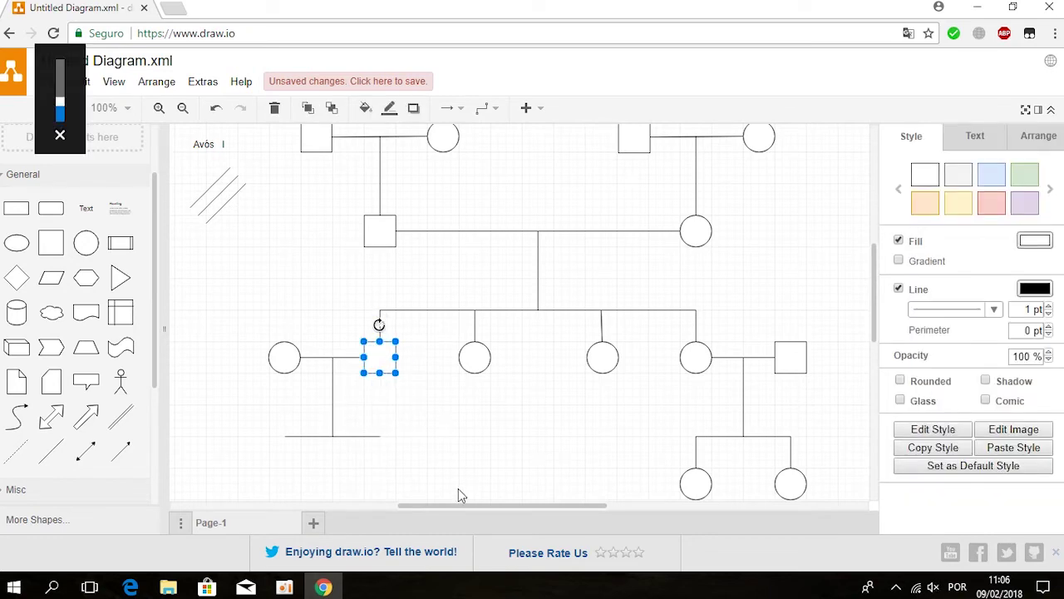
mouse_move(384, 364)
left_mouse_down()
mouse_move(379, 490)
mouse_move(283, 484)
left_mouse_up()
left_click(433, 481)
left_click(379, 483)
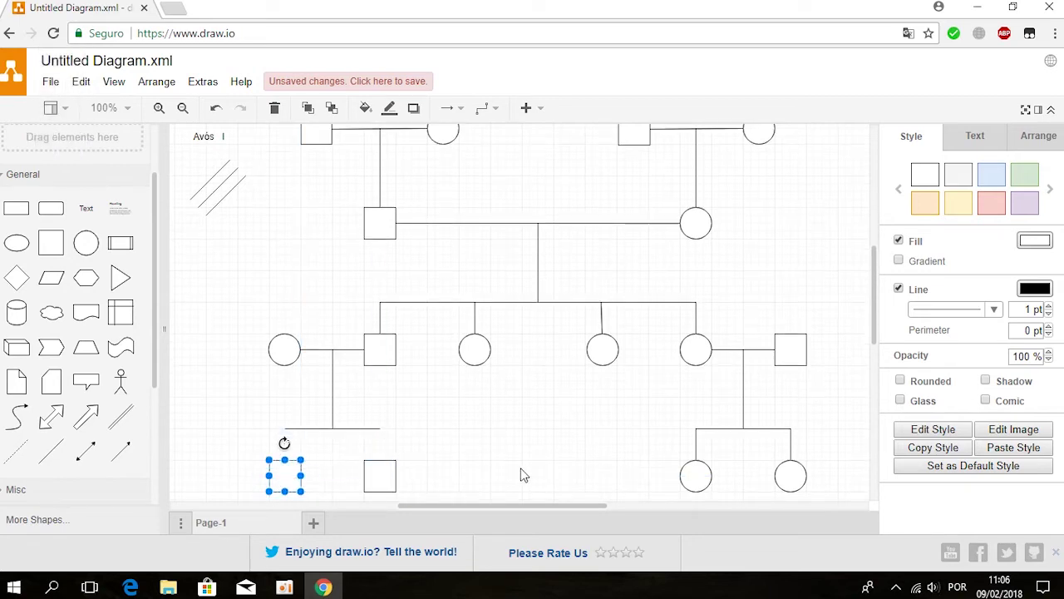
left_click(523, 475)
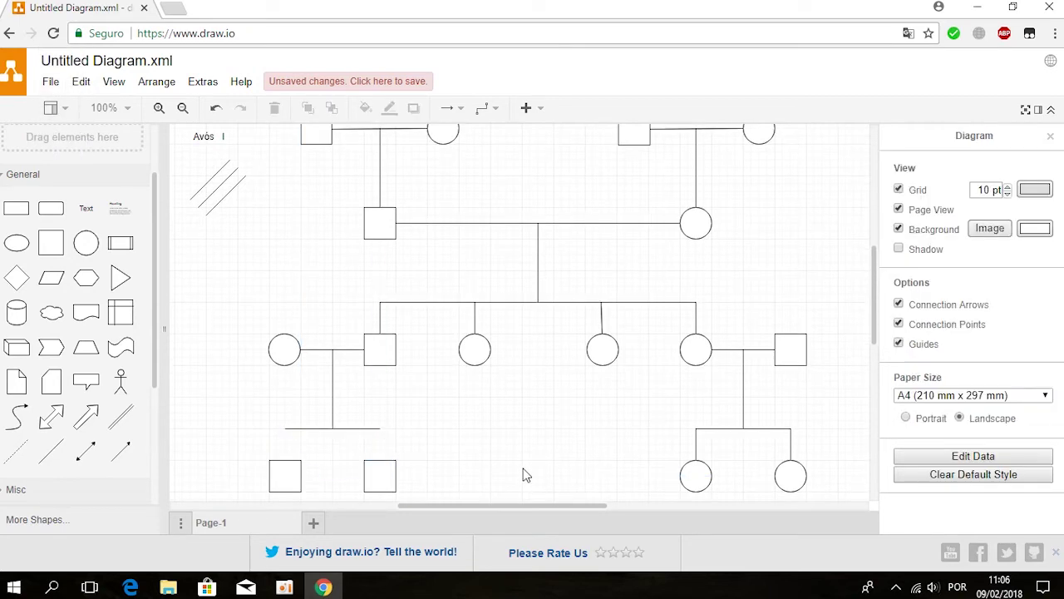
Connect both grandson squares to the sibling bar with short vertical lines
left_click(233, 189)
left_click_drag(246, 177, 284, 460)
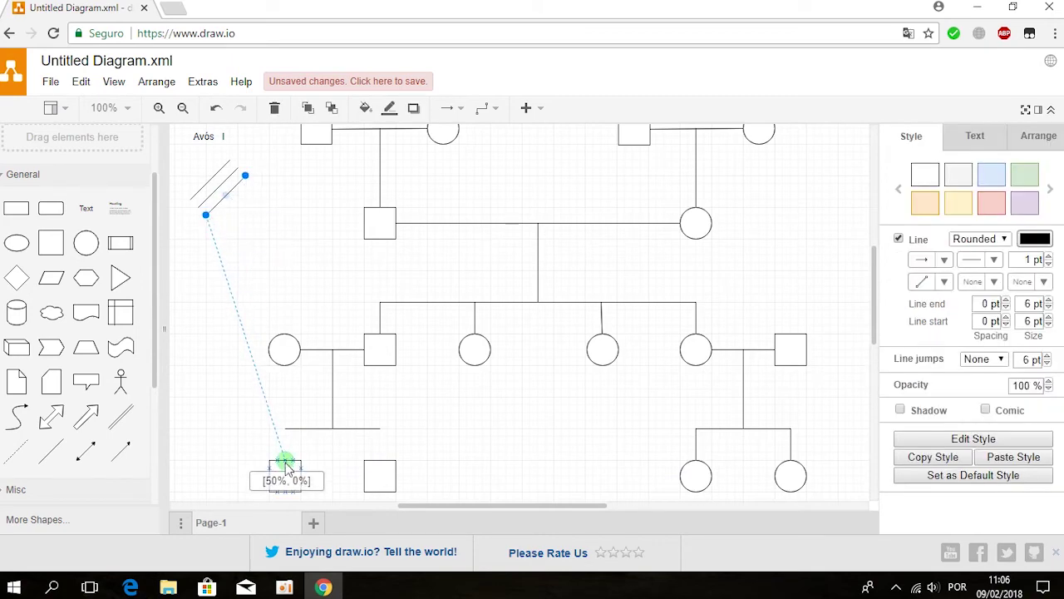
left_click_drag(207, 219, 284, 428)
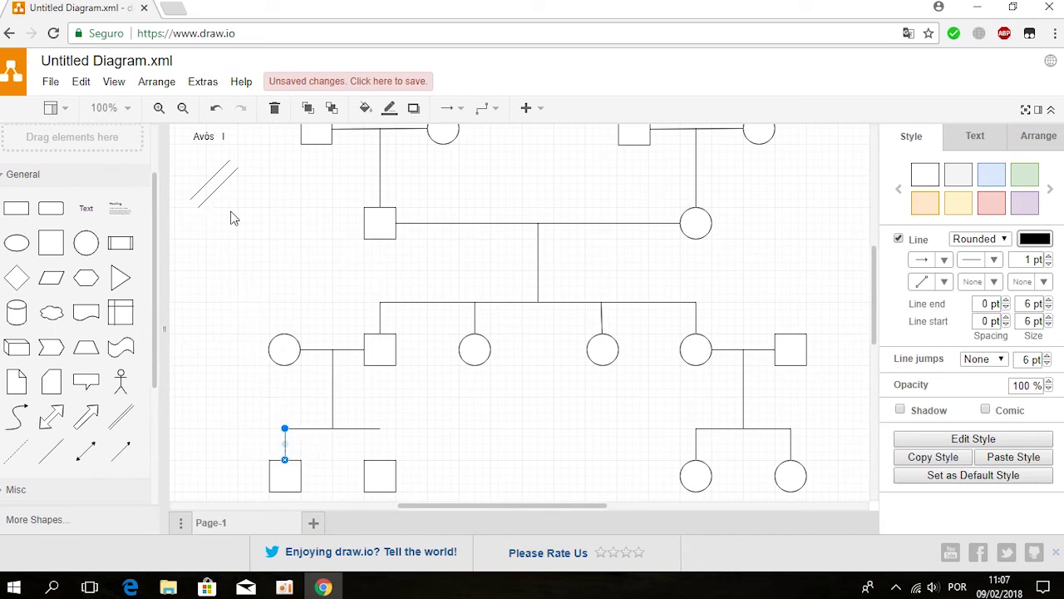
left_click(233, 218)
left_click(220, 179)
left_click_drag(237, 168, 380, 458)
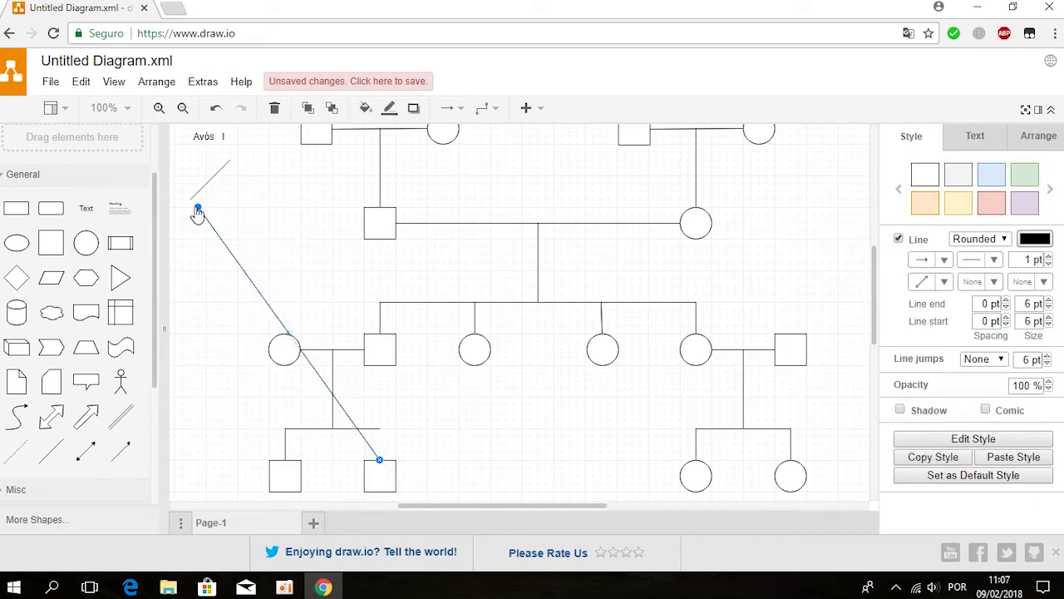
left_click_drag(197, 210, 379, 428)
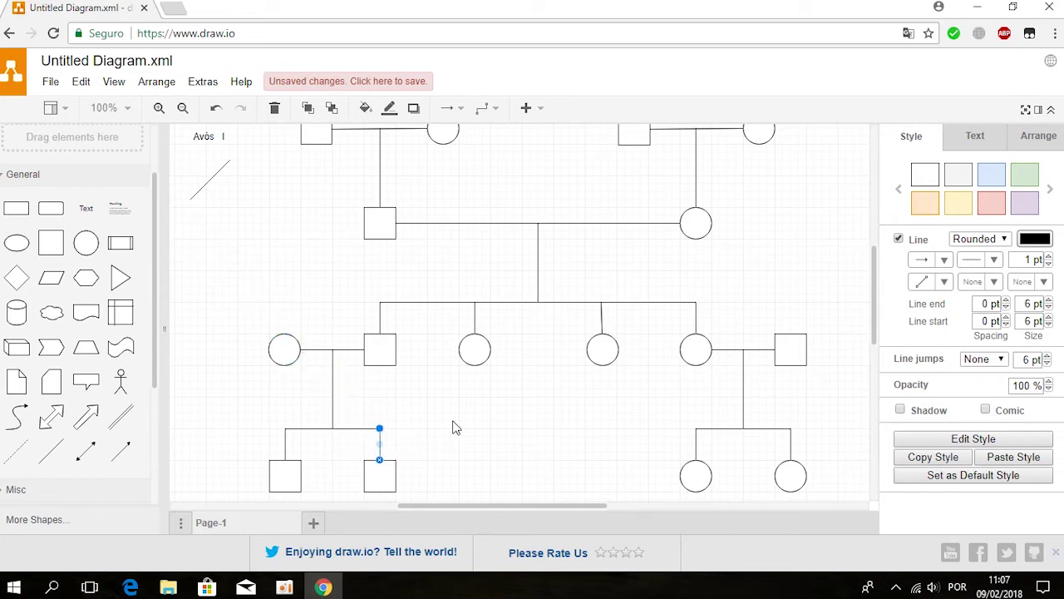
left_click(536, 483)
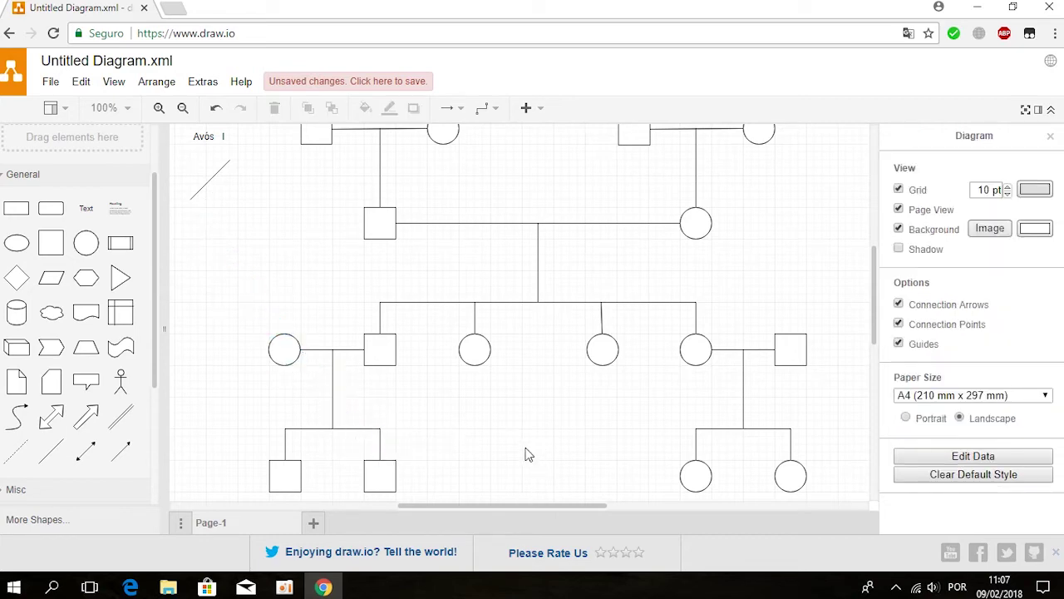
Delete the leftover diagonal line beside the Avós label
scroll(525, 453, "up", 1)
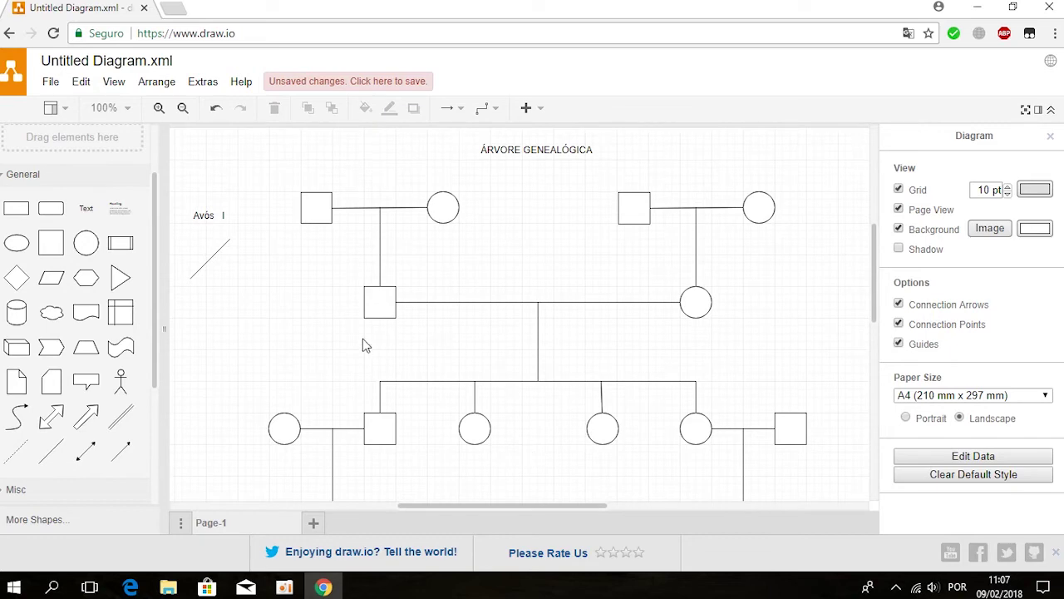
left_click(215, 259)
key("Delete")
scroll(760, 347, "down", 1)
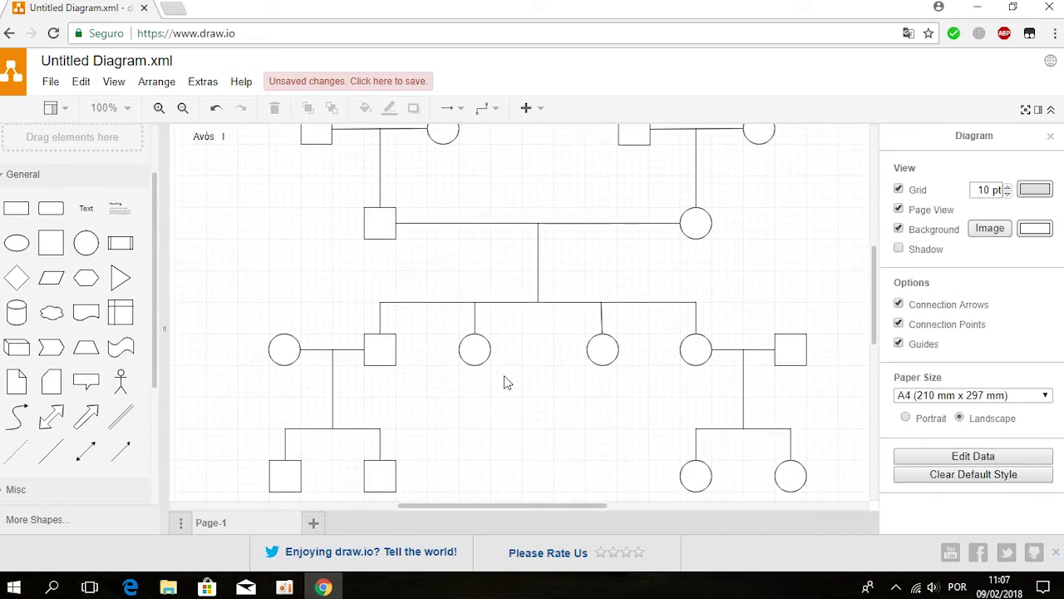
scroll(507, 382, "up", 1)
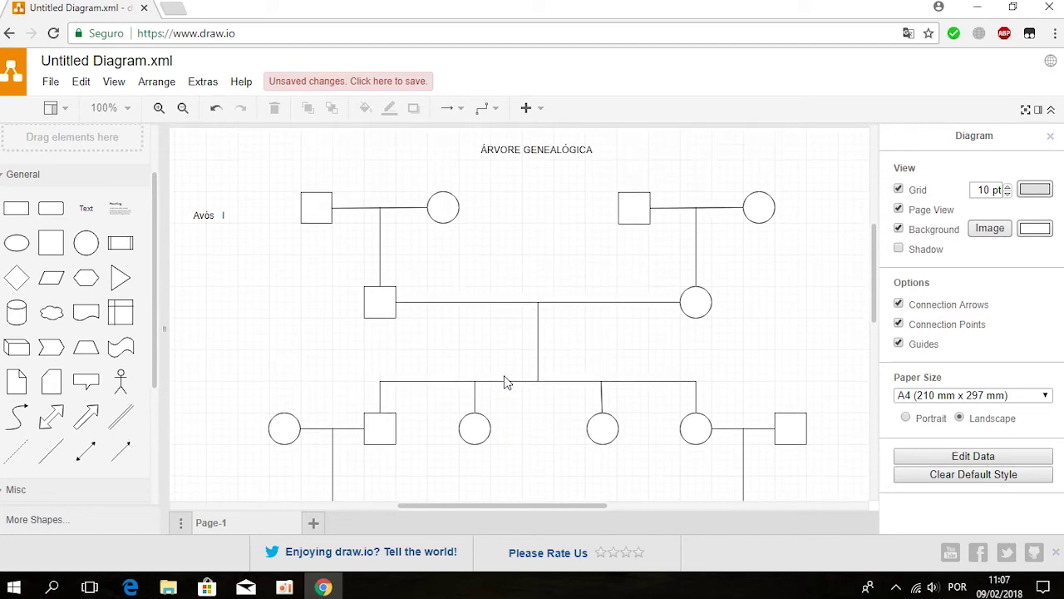
Add a 'Pais II' text label beside the parents row
double_click(197, 310)
type("Pais II")
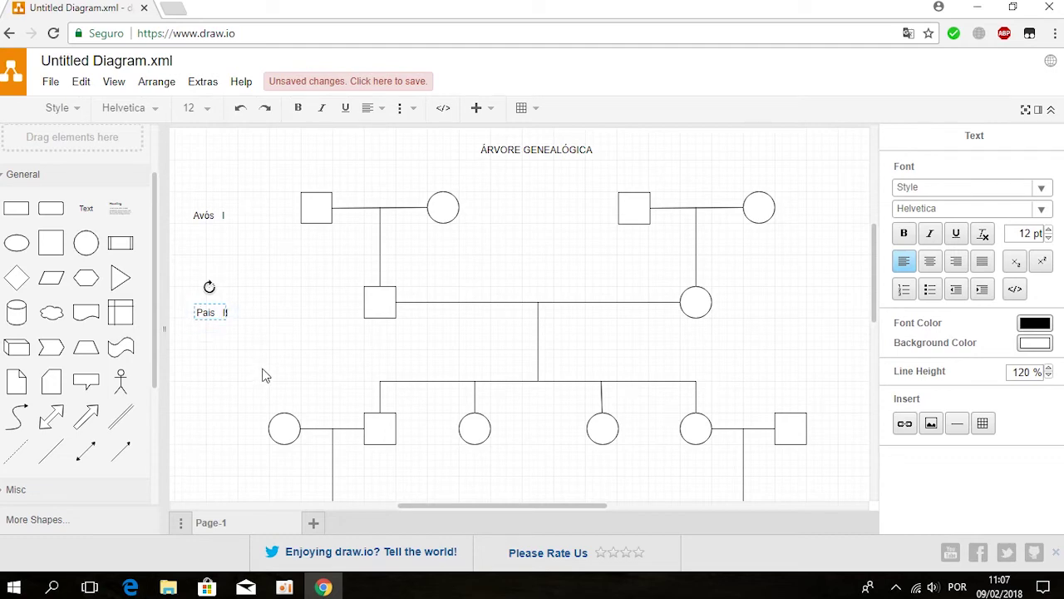
left_click(261, 375)
left_click(210, 310)
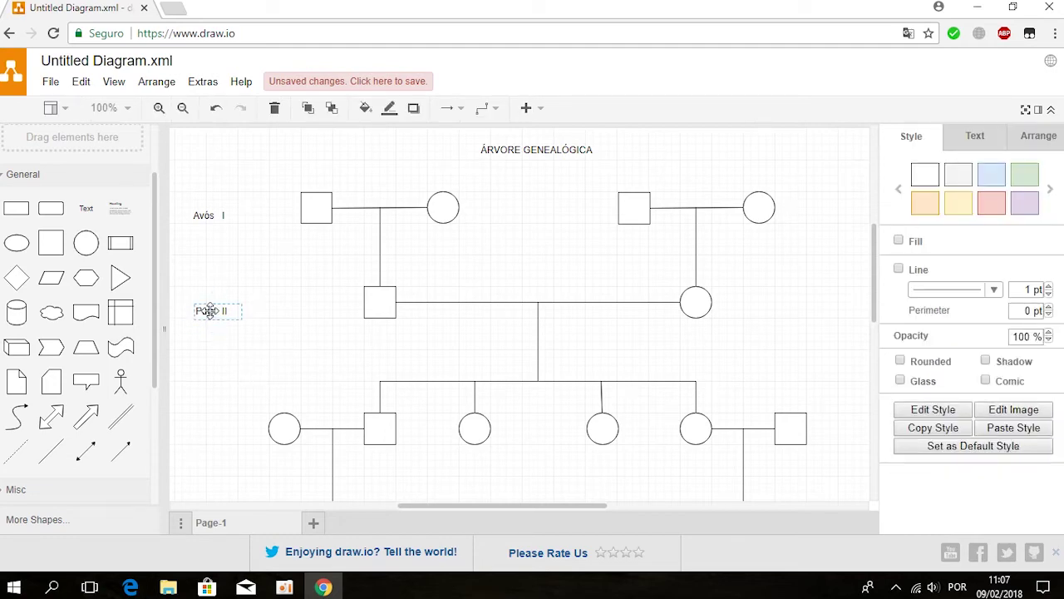
left_click_drag(209, 310, 203, 310)
left_click(198, 354)
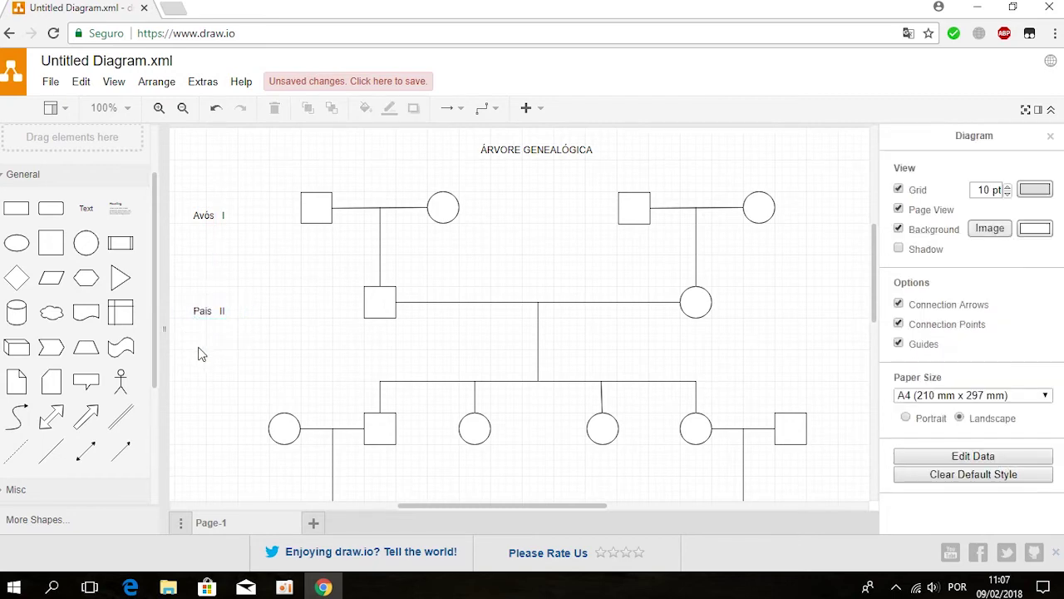
Add a 'Filhos III' text label beside the children row
double_click(205, 433)
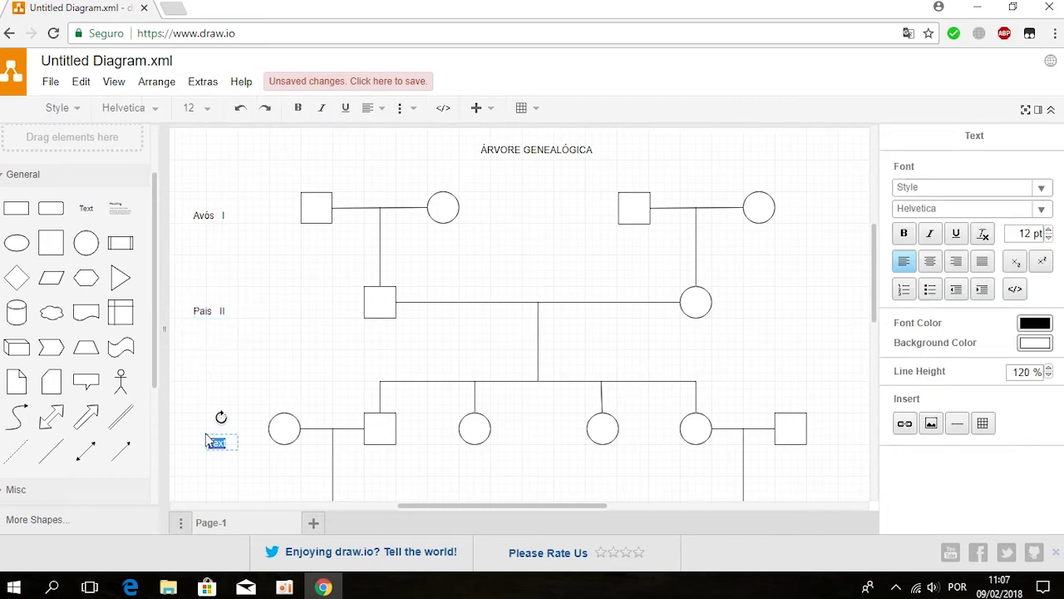
type("Fil")
type("hos  III")
left_click(221, 474)
mouse_move(218, 442)
left_mouse_down()
mouse_move(201, 438)
mouse_move(224, 438)
left_mouse_up()
left_click(228, 478)
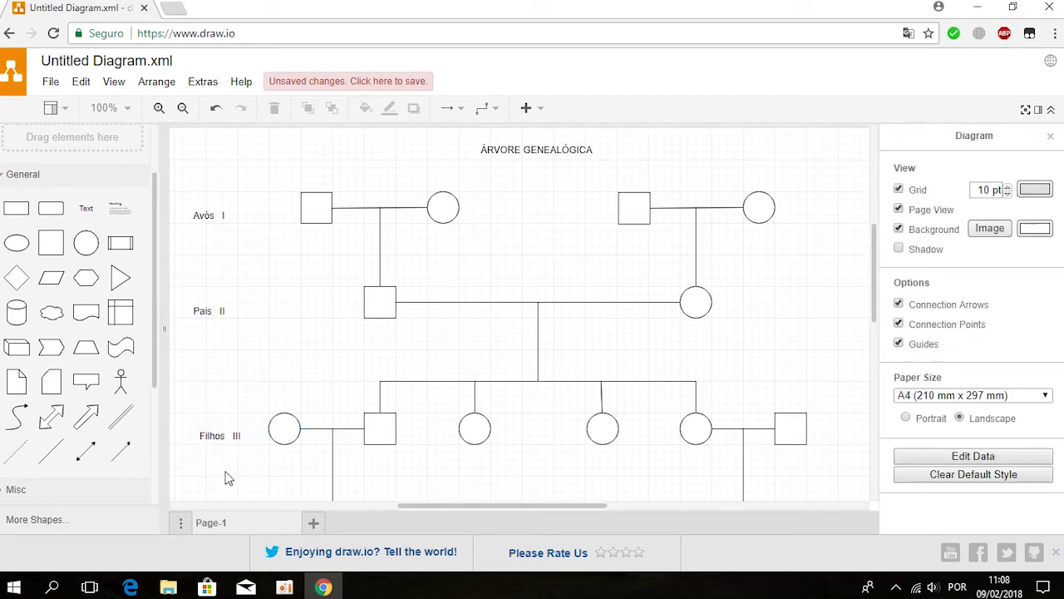
Move the Filhos III, Pais II and Avós I labels flush to the same left x position
left_click(209, 434)
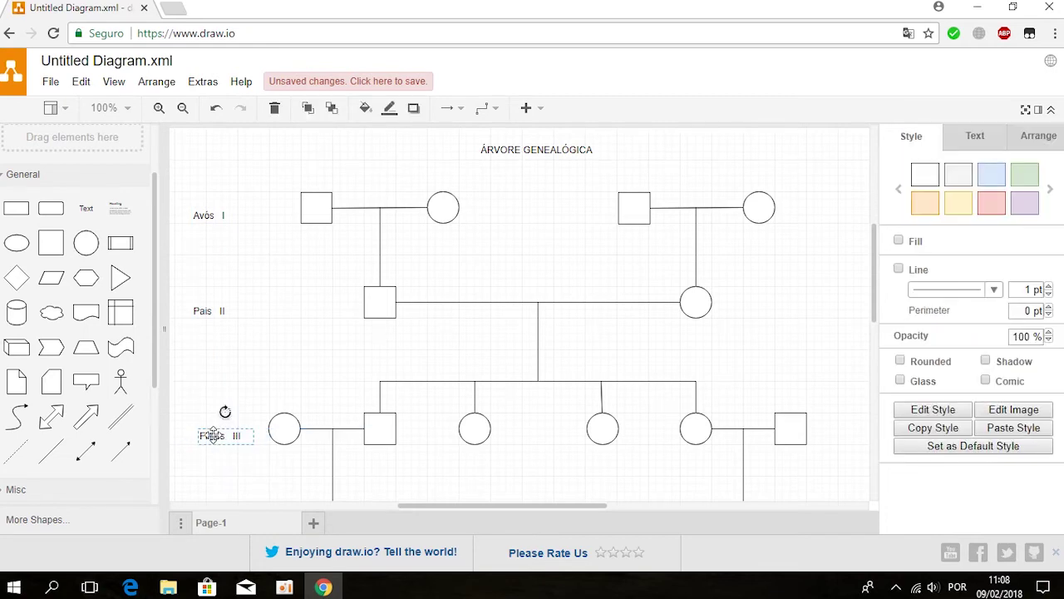
left_click_drag(208, 435, 197, 441)
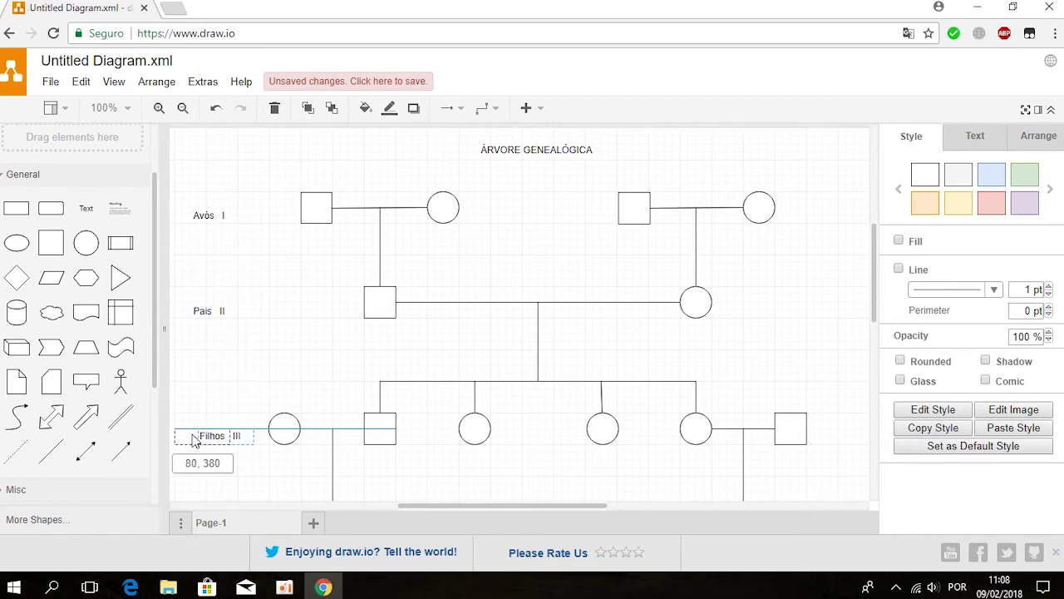
left_click_drag(197, 441, 192, 439)
left_click(250, 478)
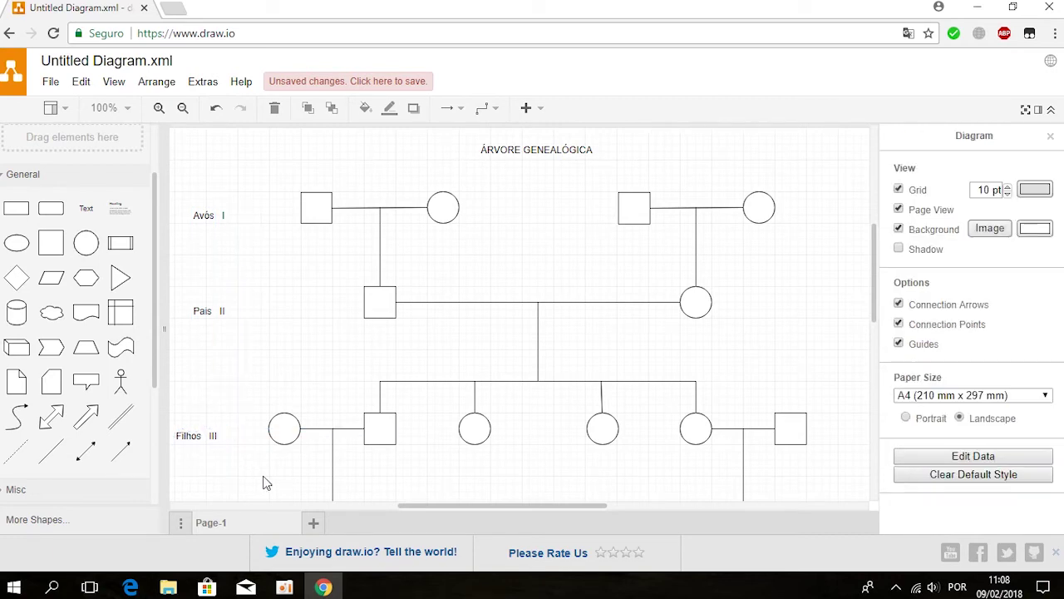
left_click(209, 311)
left_click_drag(209, 311, 192, 311)
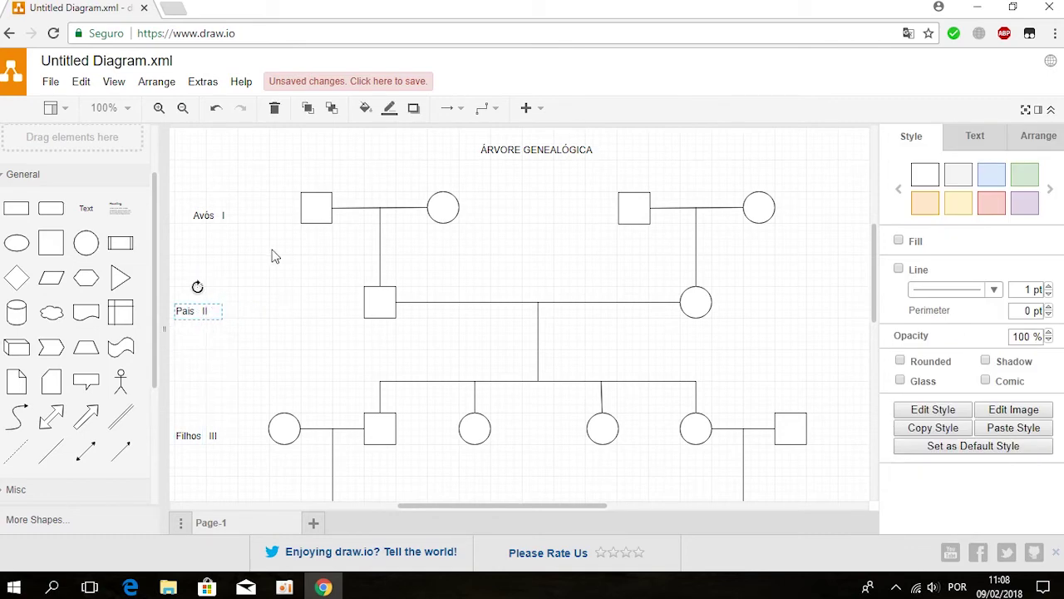
left_click(209, 215)
left_click_drag(209, 215, 193, 216)
left_click(296, 329)
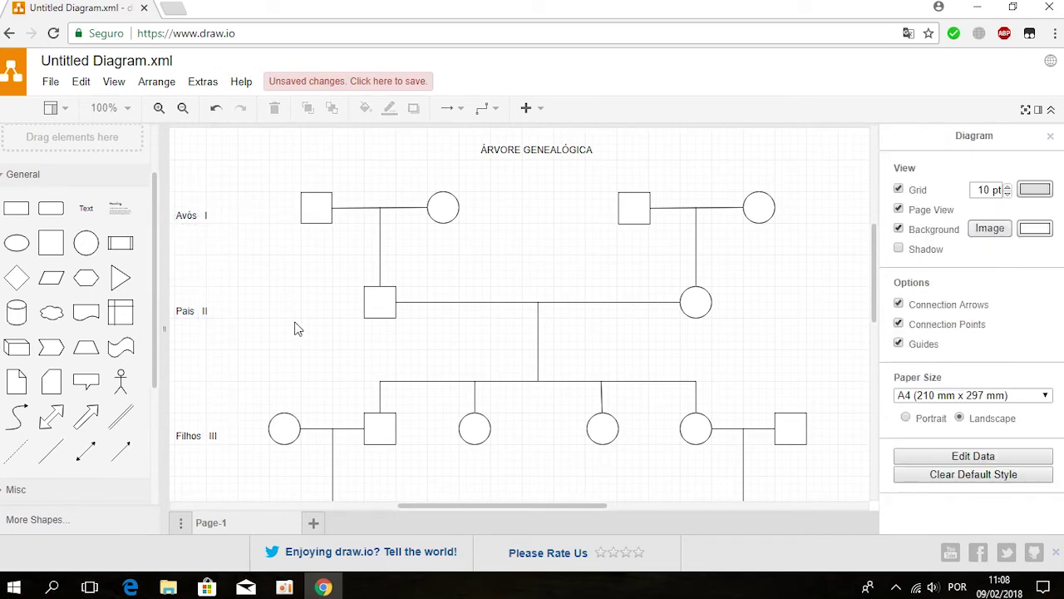
scroll(297, 327, "down", 3)
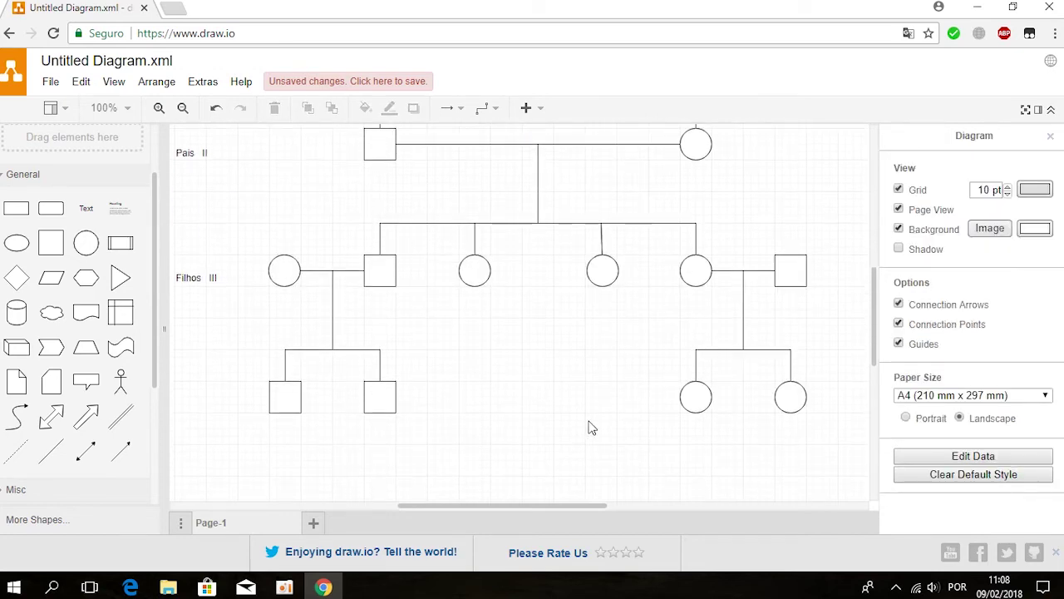
scroll(590, 427, "up", 2)
scroll(590, 428, "up", 3)
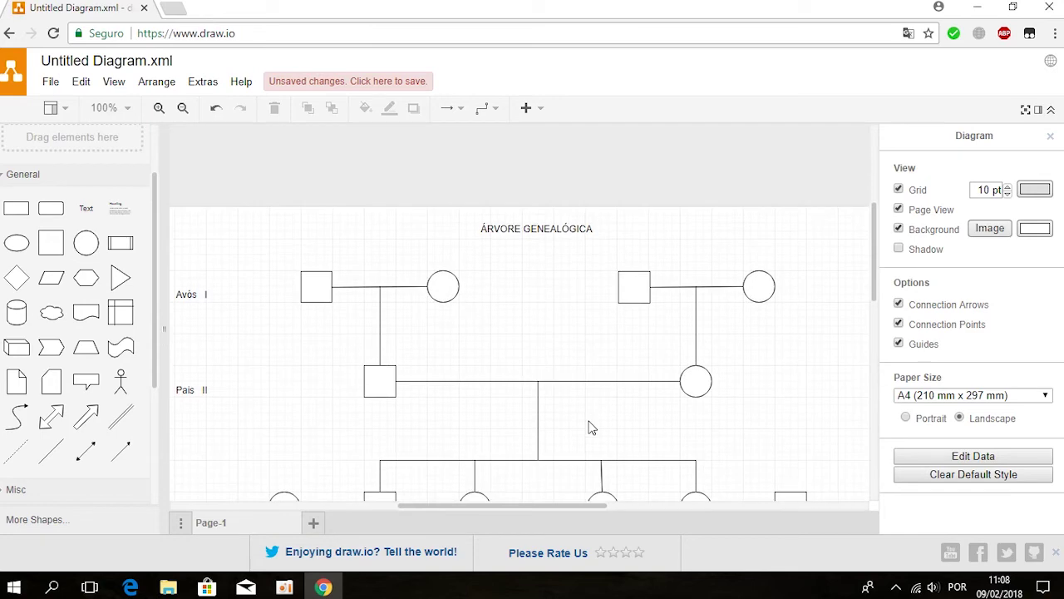
Apply the grey gradient fill to the left couple's grandmother and the right couple's grandfather
left_click(445, 284)
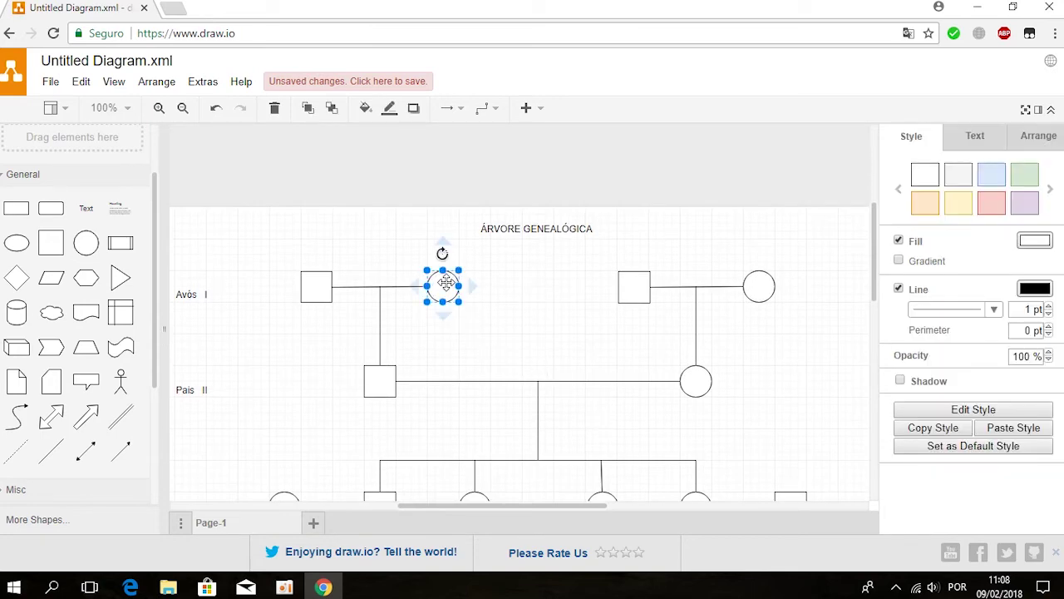
left_click(960, 174)
left_click(1026, 238)
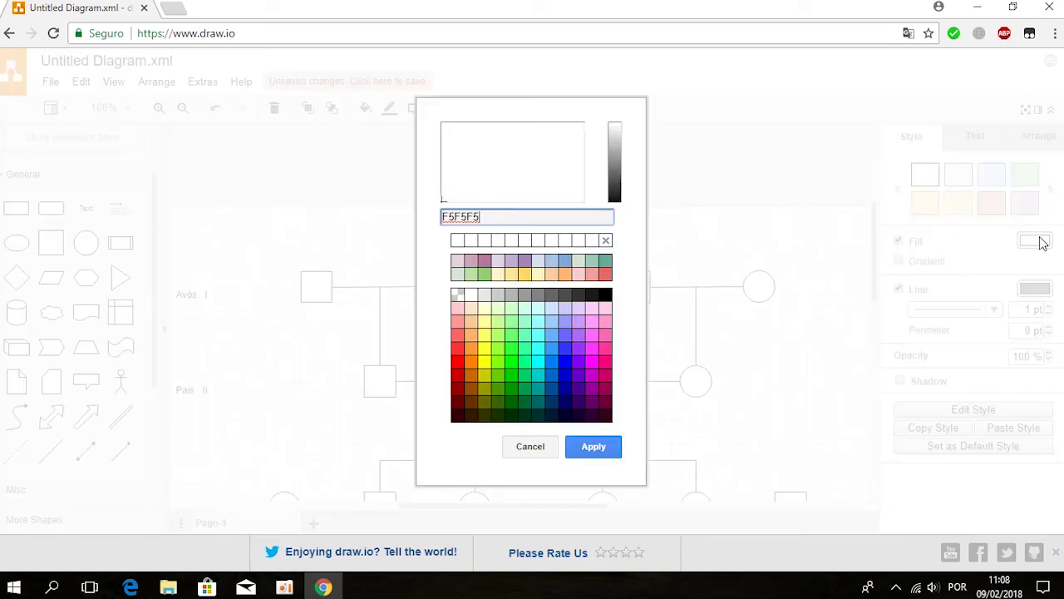
left_click(522, 452)
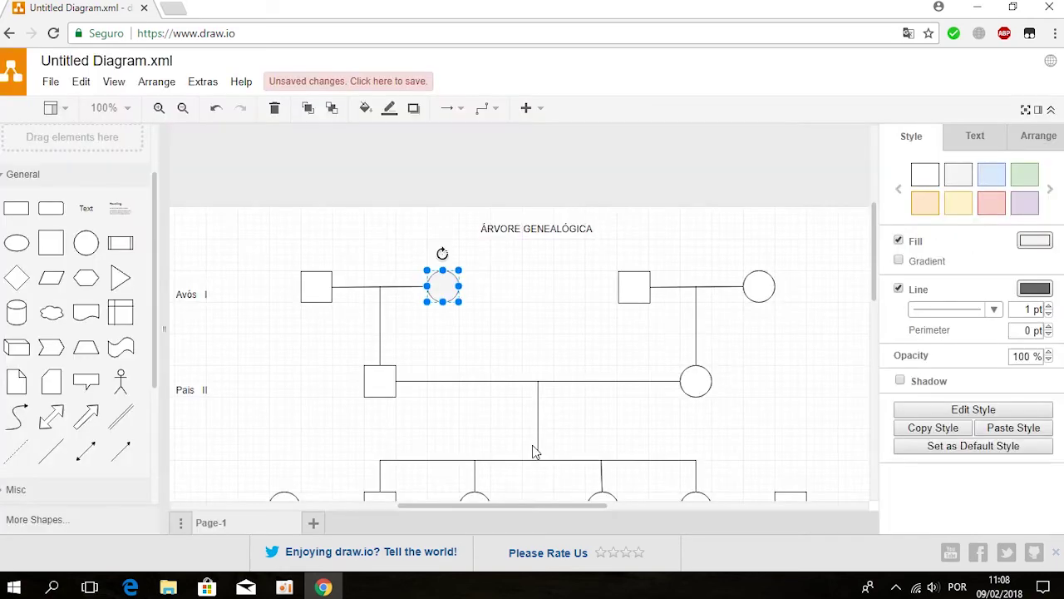
left_click(1051, 190)
left_click(960, 181)
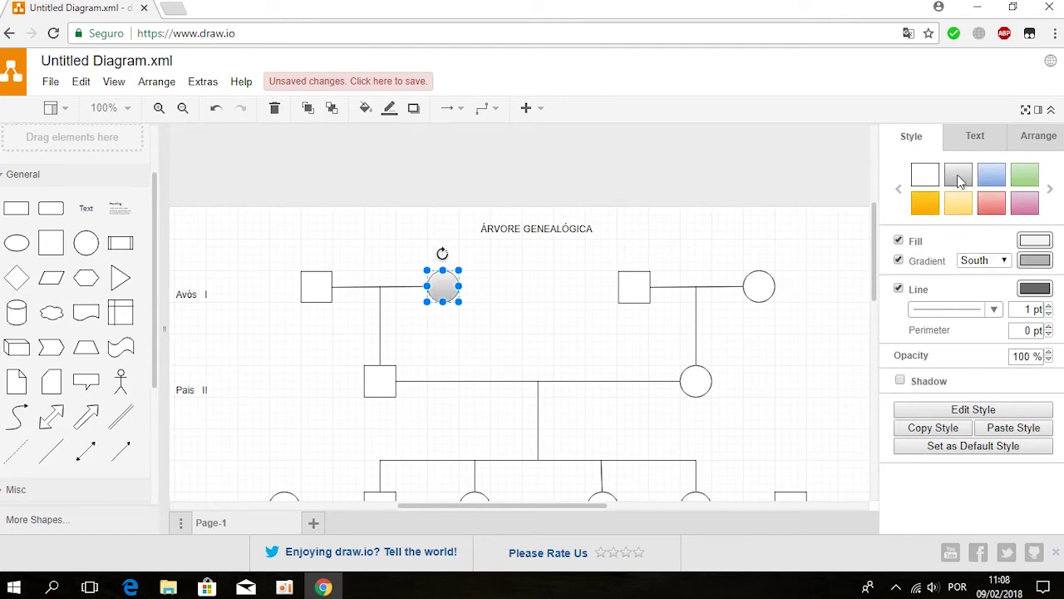
left_click(542, 313)
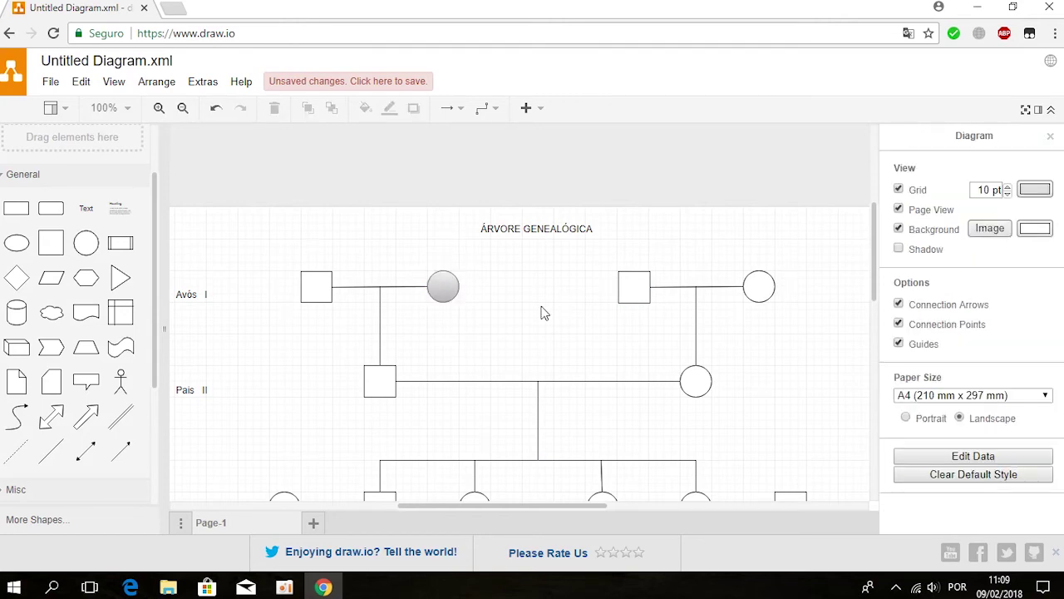
left_click(634, 287)
left_click(967, 181)
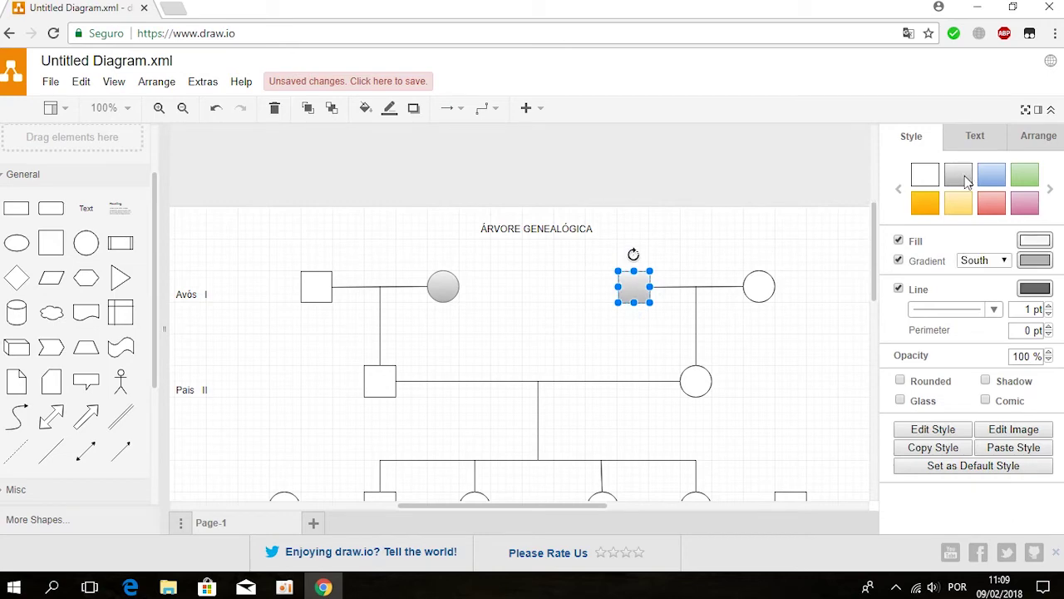
left_click(804, 349)
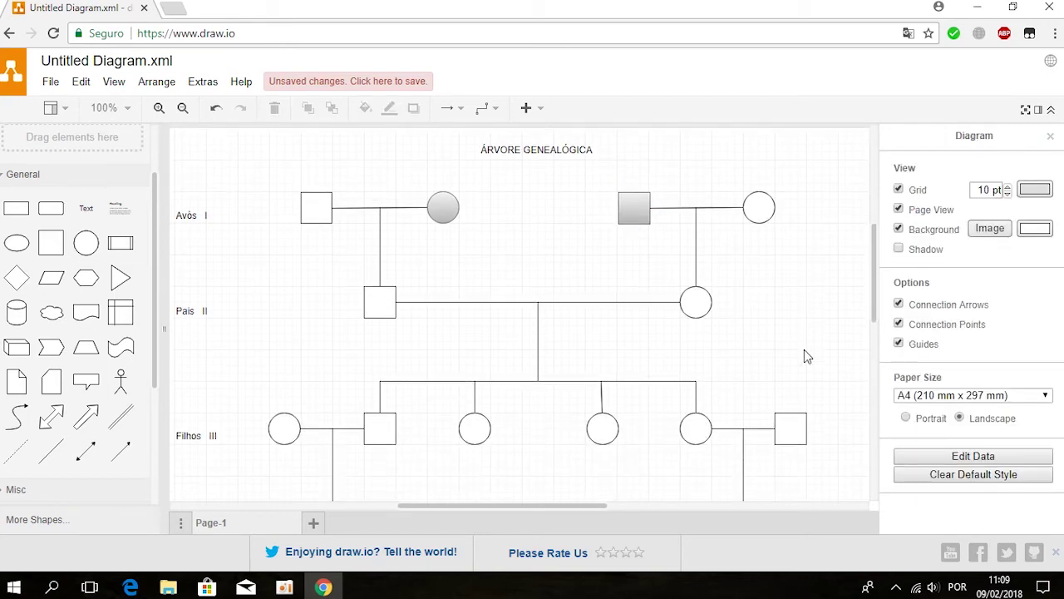
Shade the right daughter, her husband and their two daughters with the grey gradient
scroll(804, 355, "down", 2)
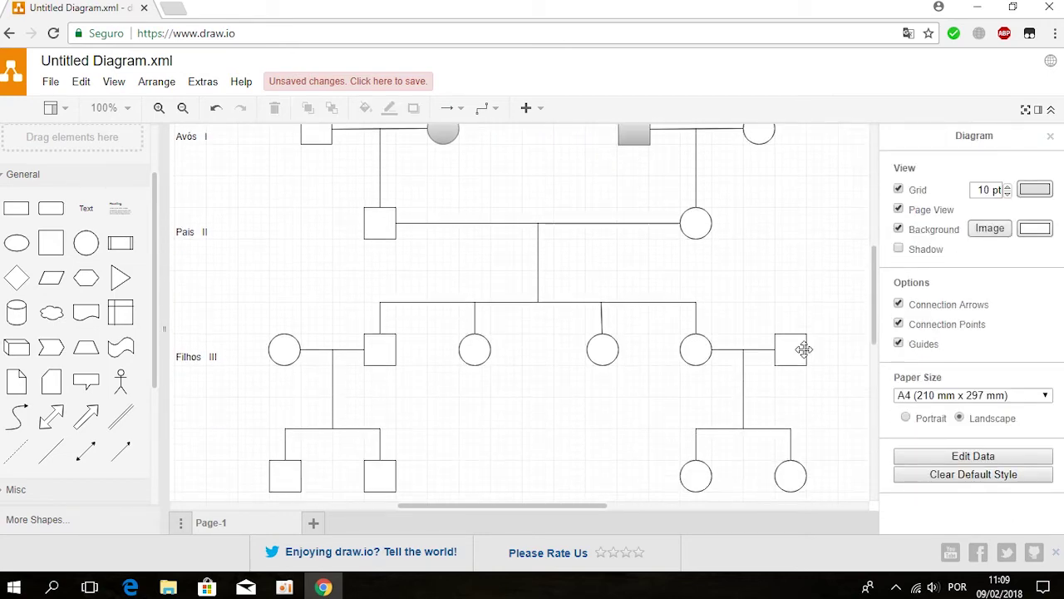
left_click(698, 353)
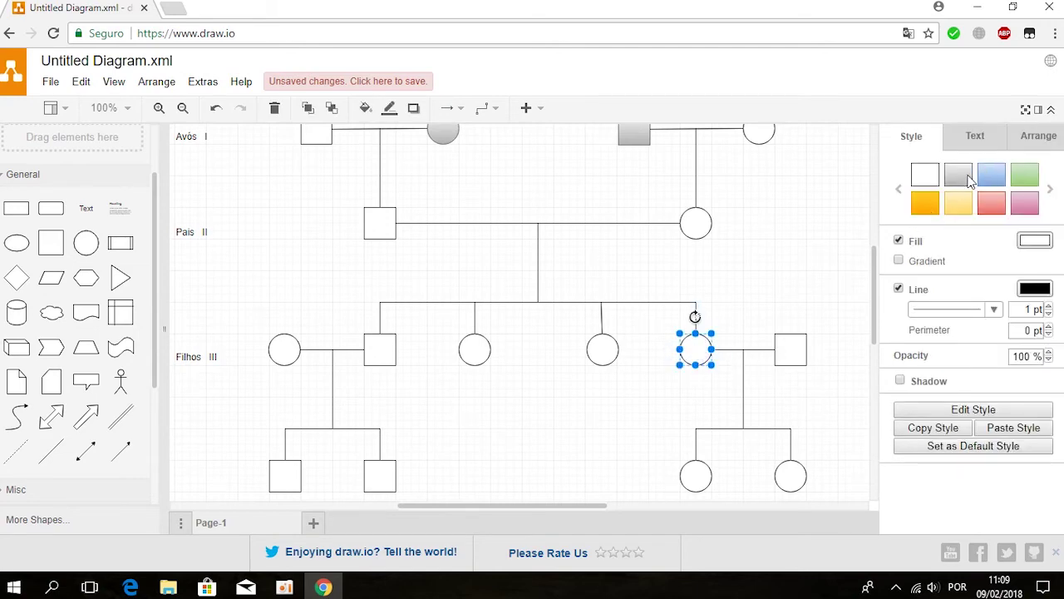
left_click(960, 179)
left_click(793, 349)
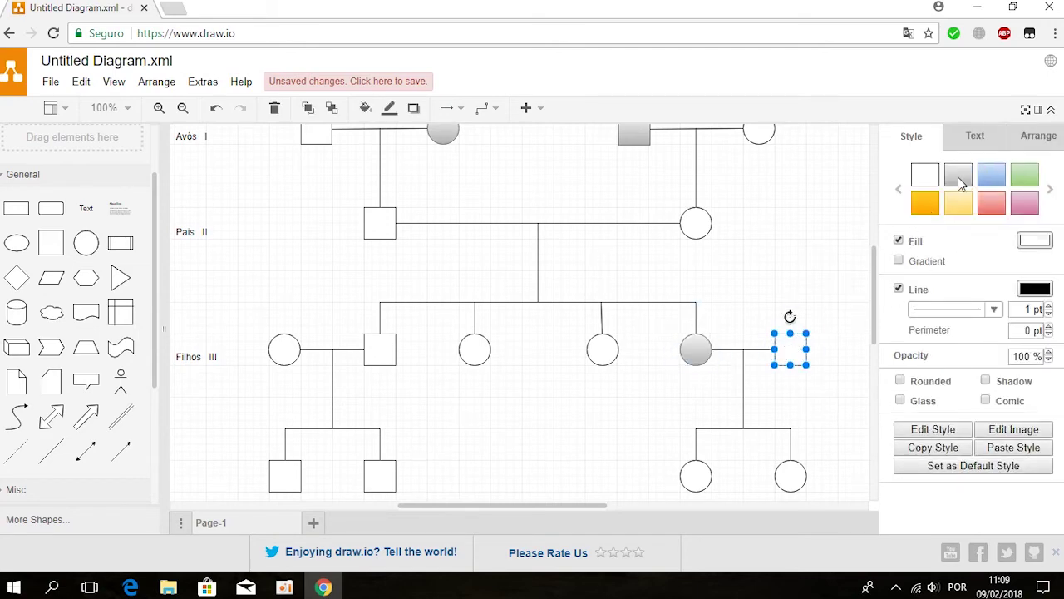
left_click(959, 177)
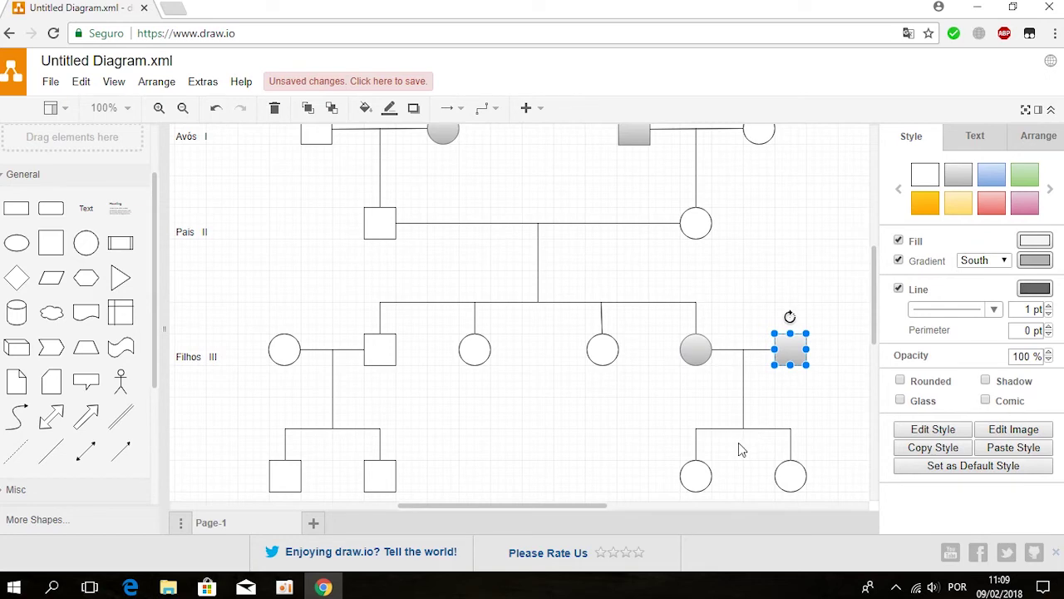
left_click(696, 475)
left_click(959, 176)
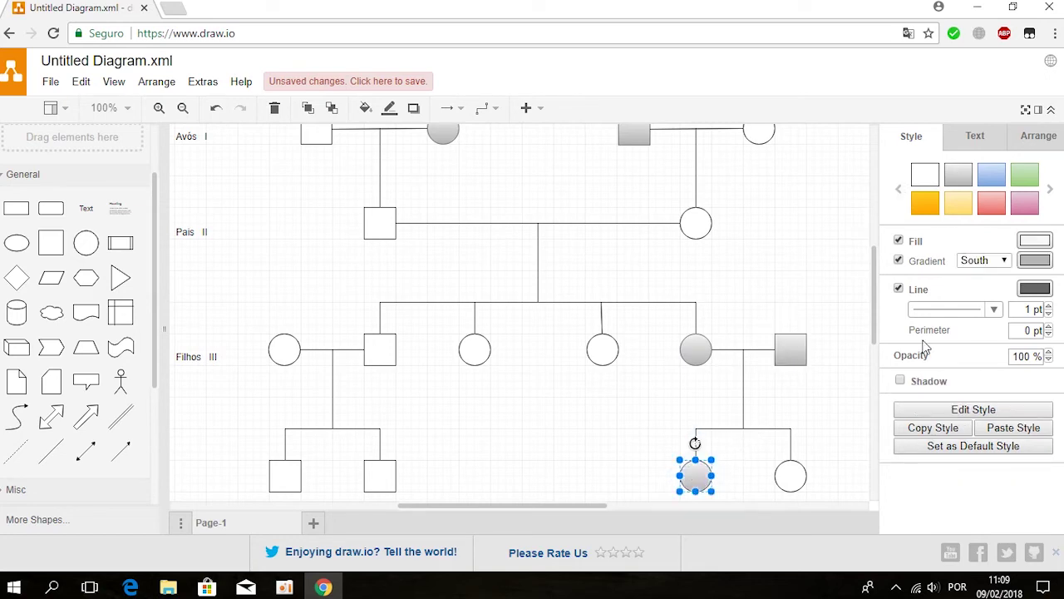
left_click(790, 476)
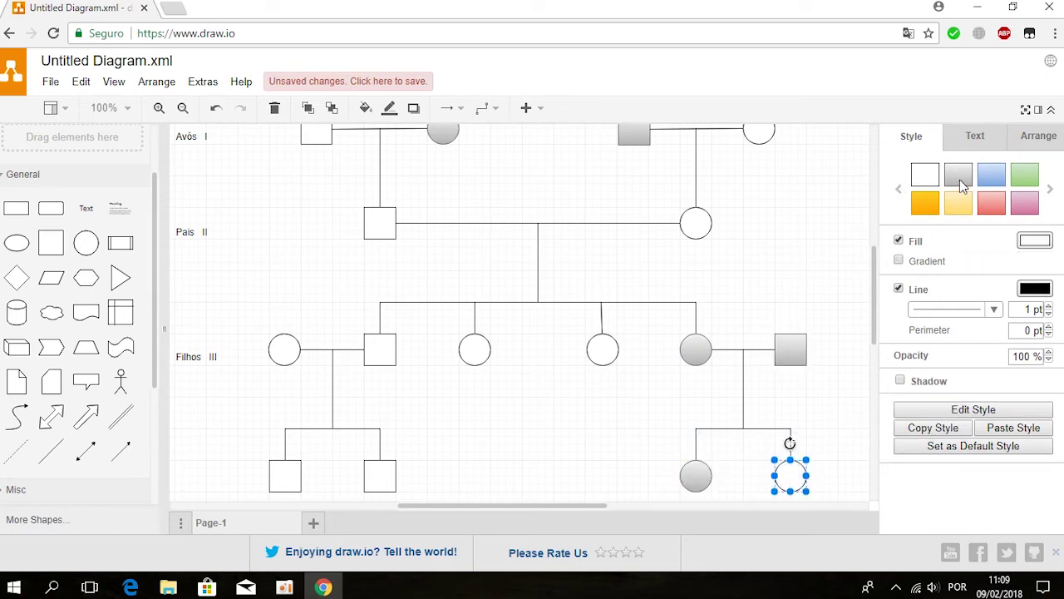
left_click(961, 181)
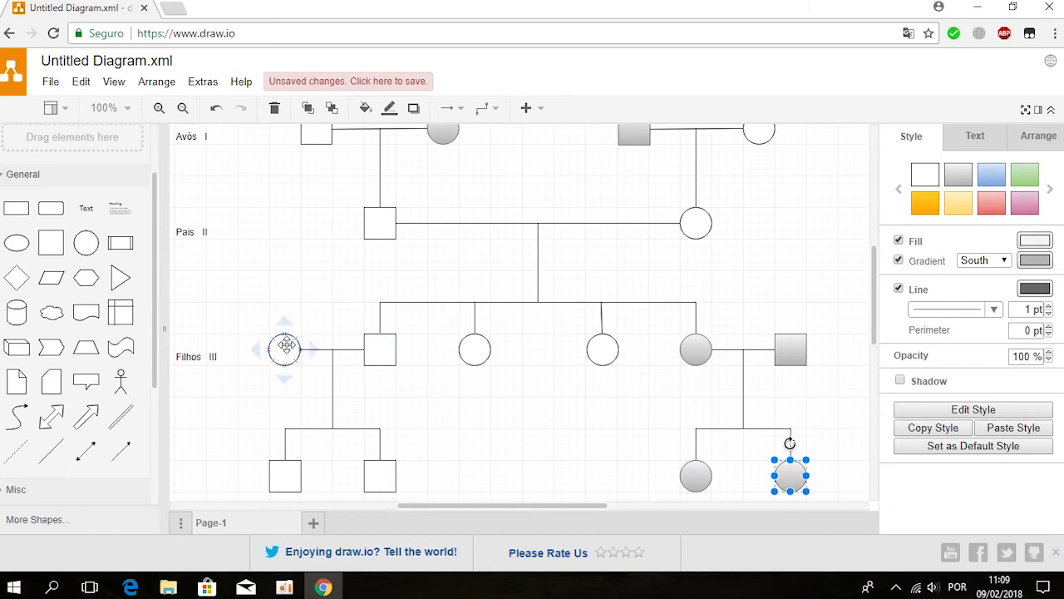
Give the leftmost children's-row circle the grey gradient fill too
left_click(285, 346)
left_click(957, 179)
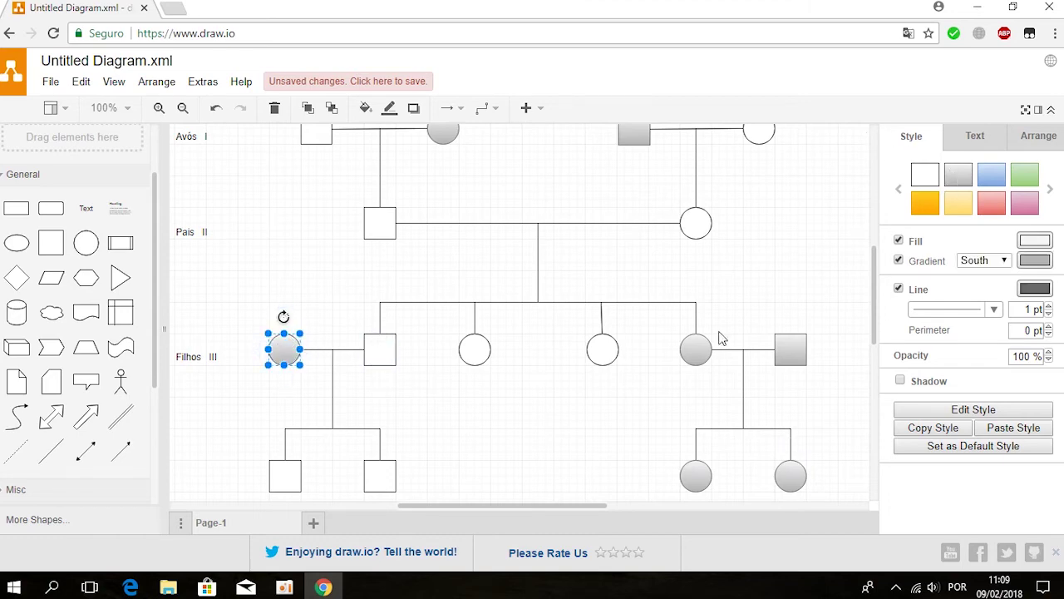
left_click(623, 419)
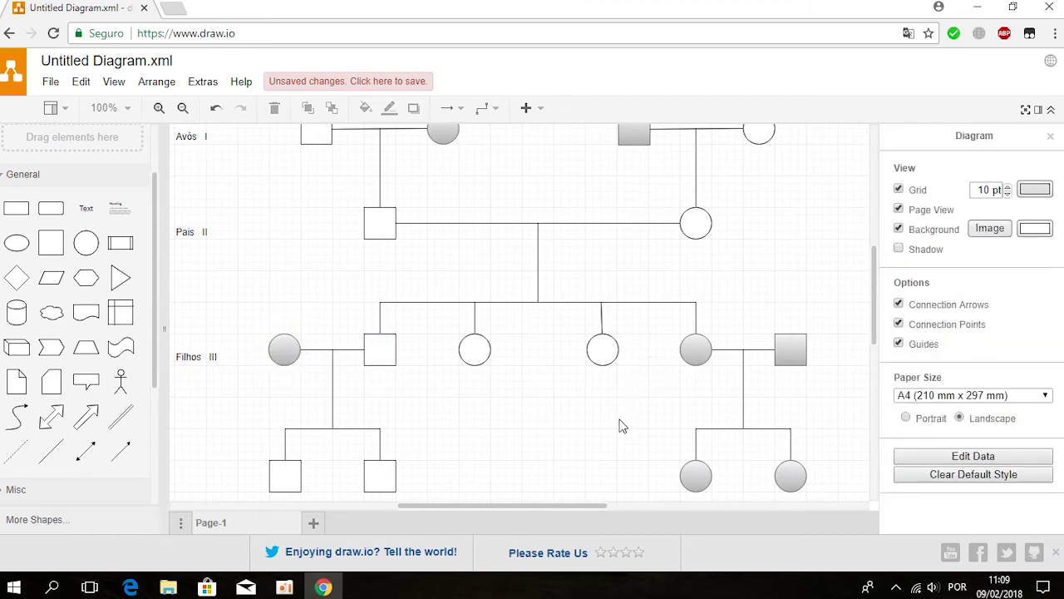
scroll(620, 424, "down", 2)
scroll(620, 425, "down", 2)
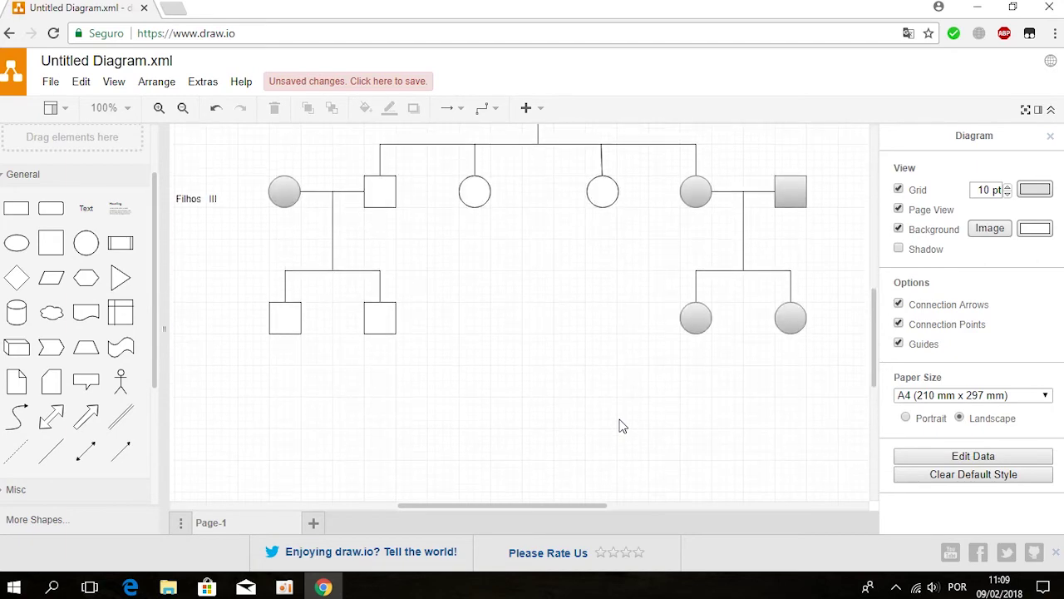
Add a 'LEGENDA:' text label below the family tree, nudged slightly up
double_click(196, 392)
type("LEGENDA")
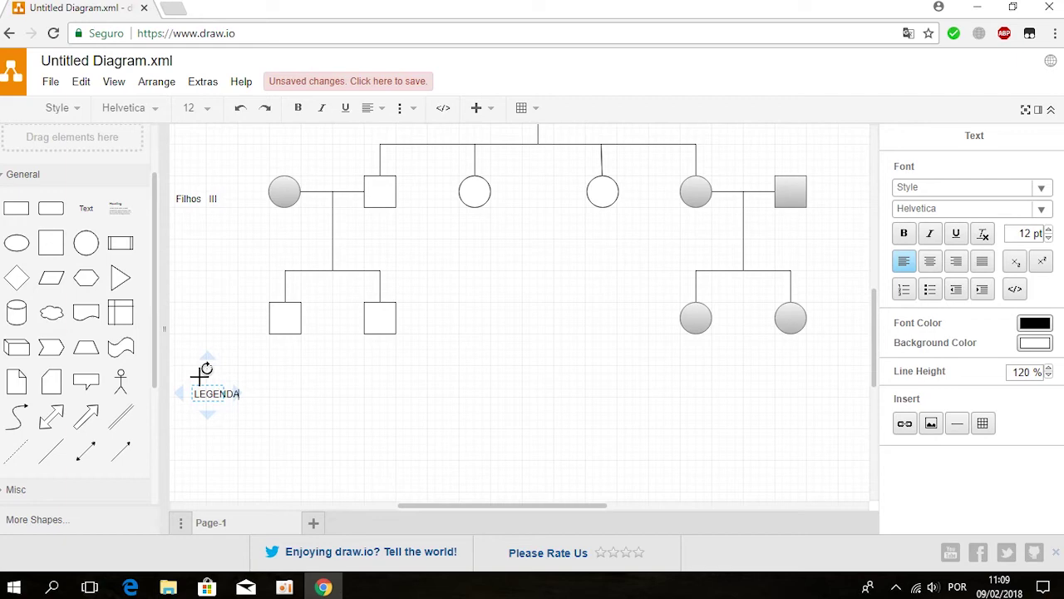
left_click(317, 479)
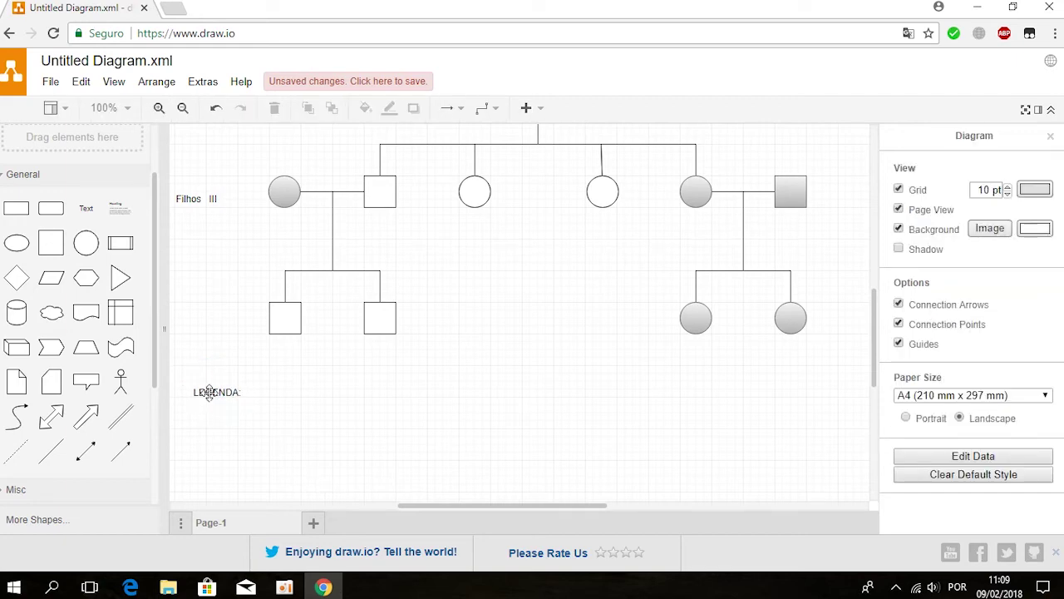
left_click_drag(208, 392, 198, 384)
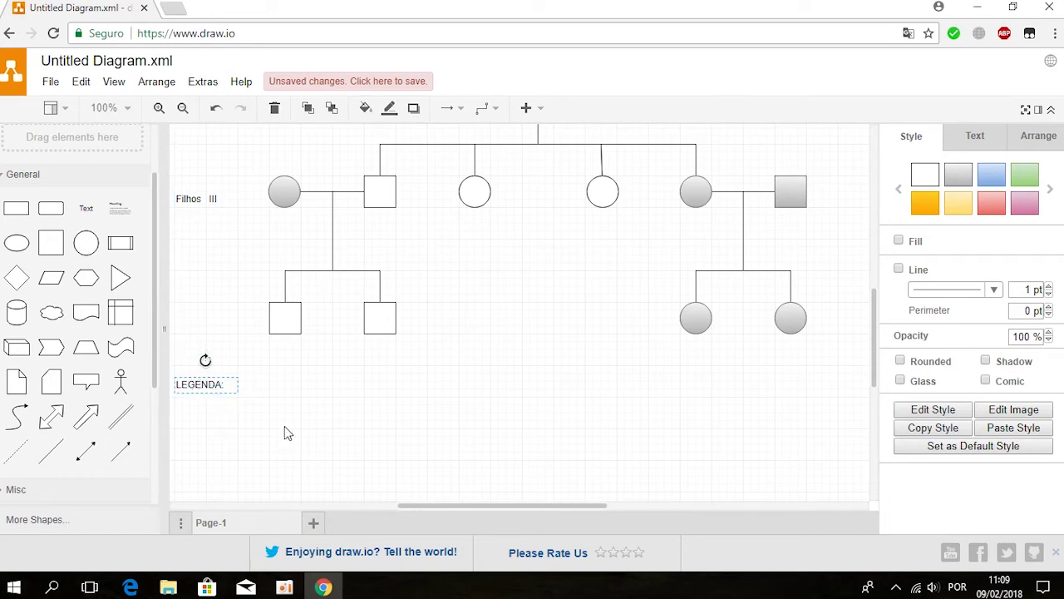
left_click(258, 440)
Copy the white bottom-left child square beneath the LEGENDA label
left_click(285, 318)
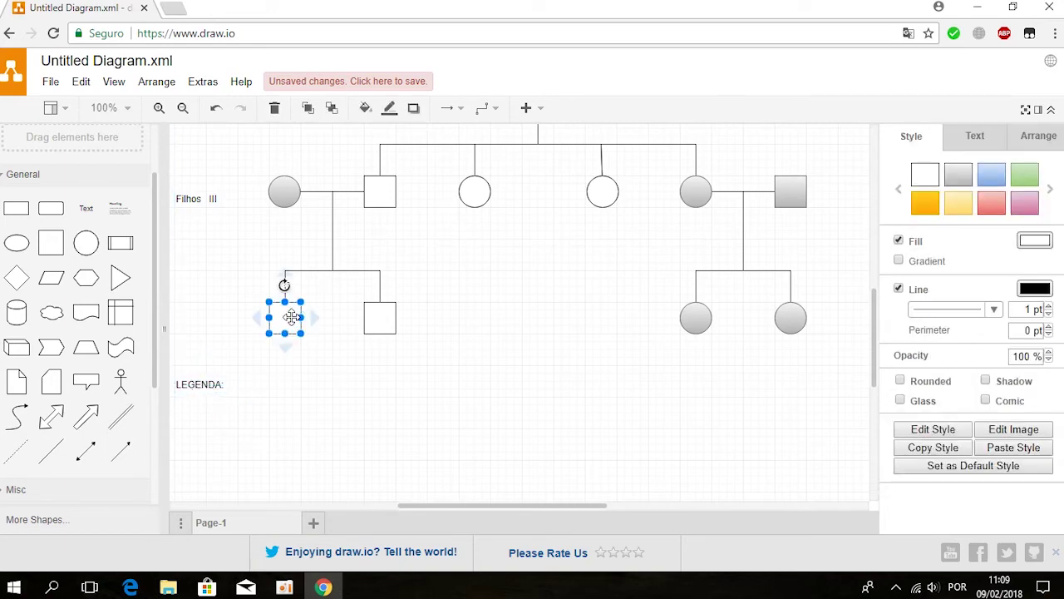
key("Delete")
key("ctrl+z")
left_click(297, 400)
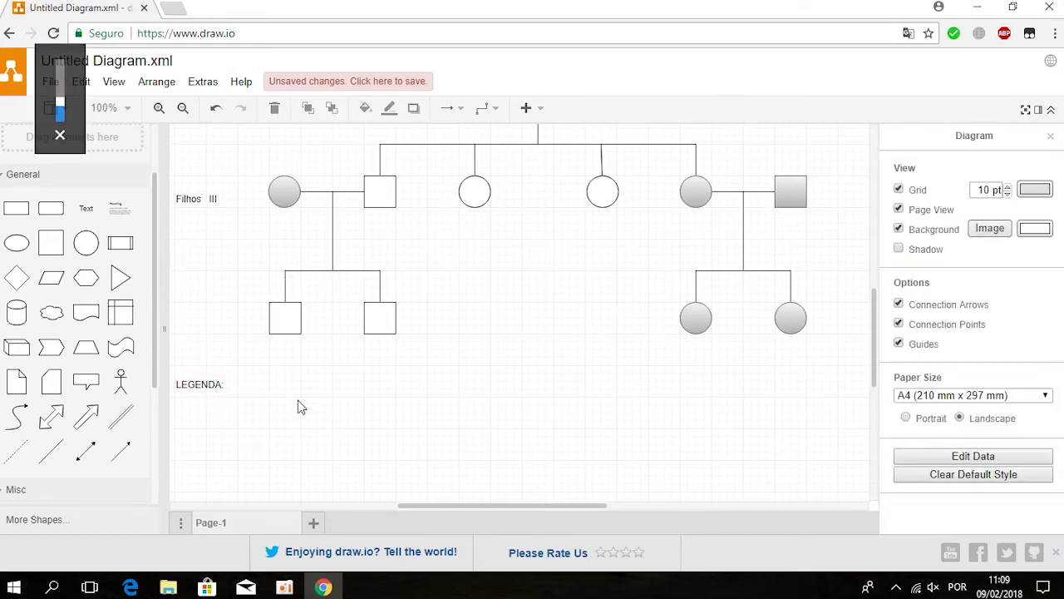
left_click(286, 312)
left_click_drag(285, 347, 190, 449)
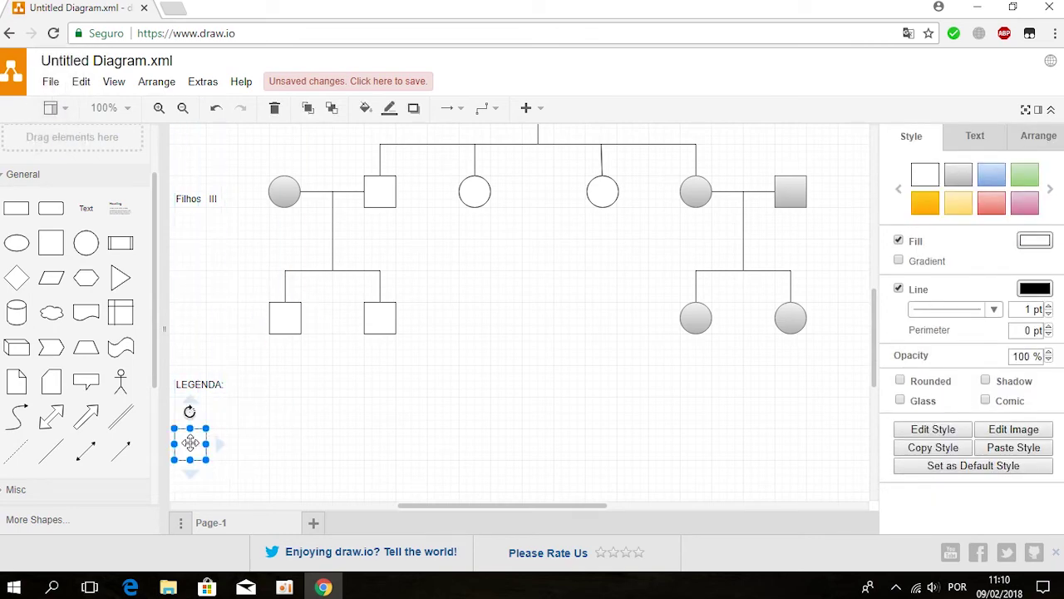
Copy a white circle from the children row to just below the legend square
left_click(482, 192)
mouse_move(482, 192)
left_mouse_down()
mouse_move(344, 391)
mouse_move(207, 495)
left_mouse_up()
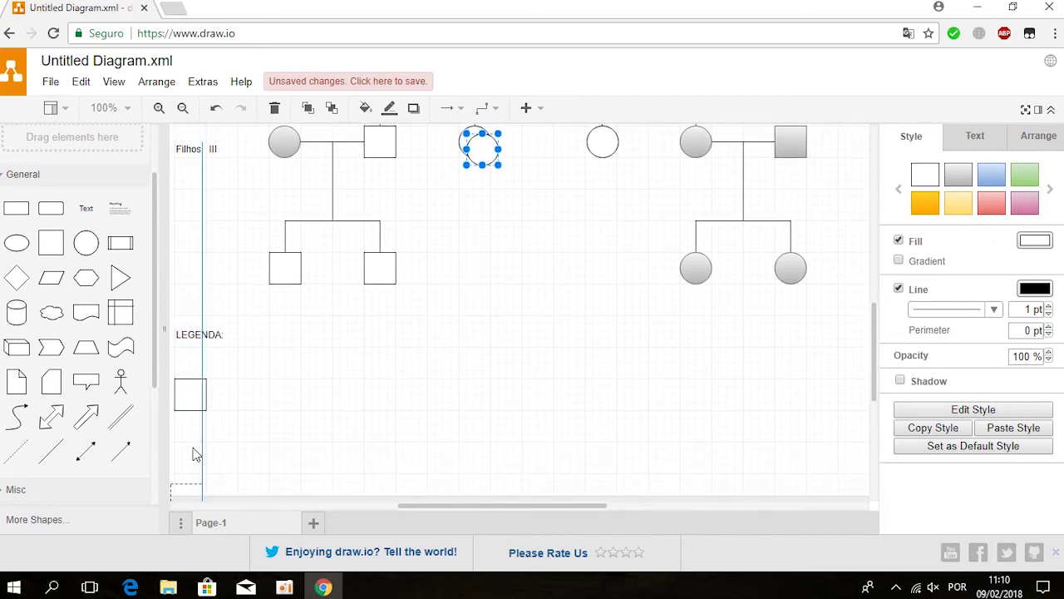
left_click_drag(204, 503, 200, 413)
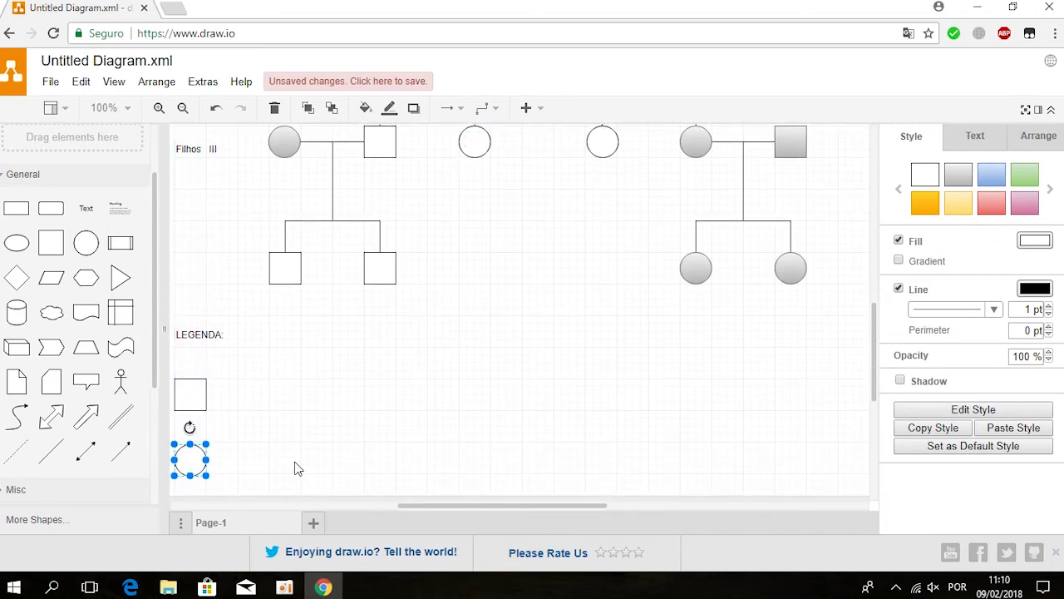
left_click(294, 469)
Label the white legend square 'Homem Normal', aligned beside it
double_click(229, 402)
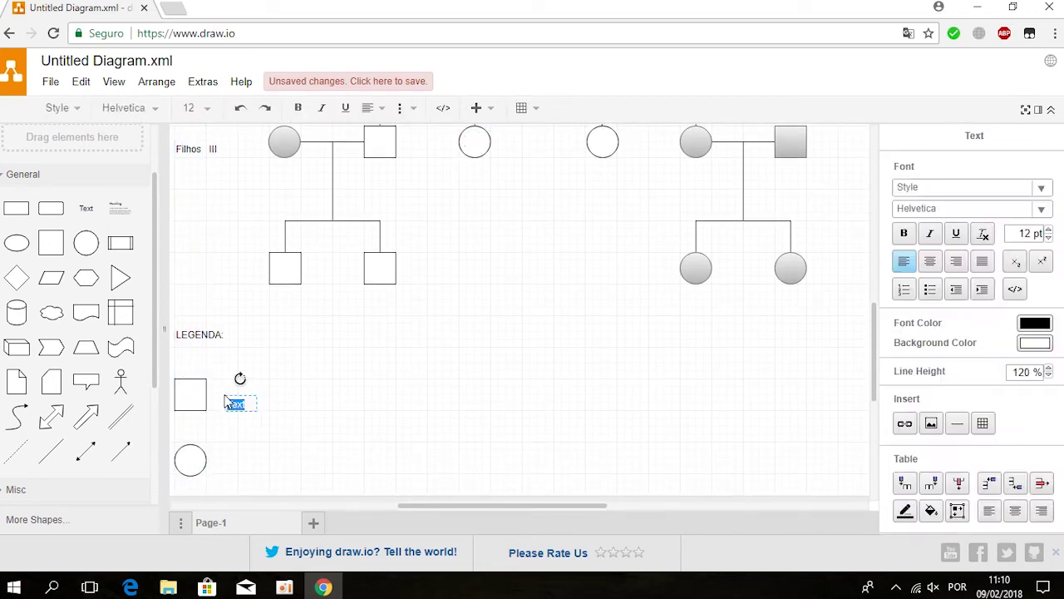
type("Home")
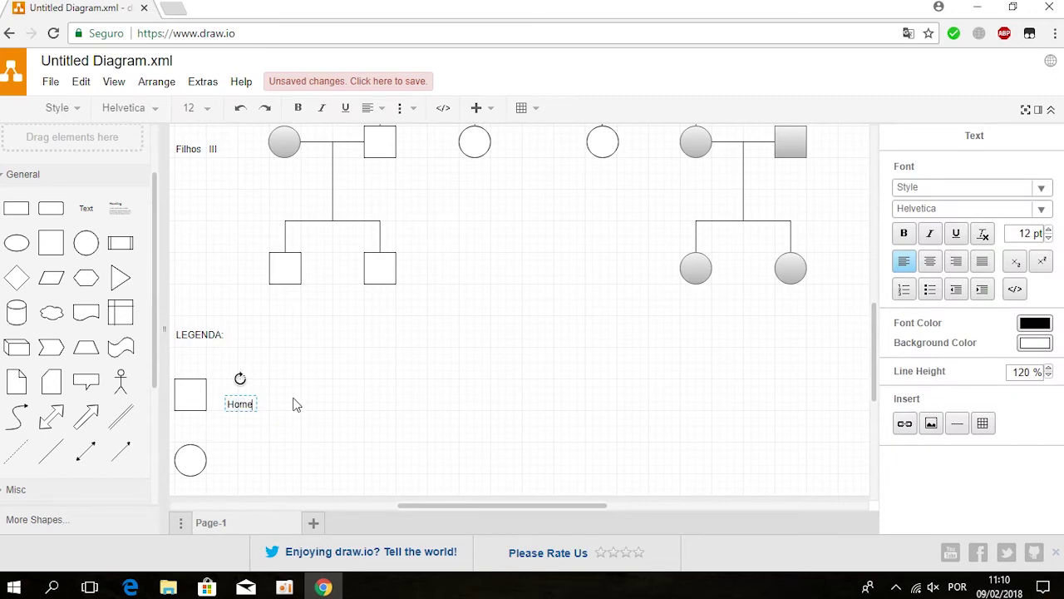
type("m Normal")
left_click(313, 426)
left_click_drag(250, 402, 244, 395)
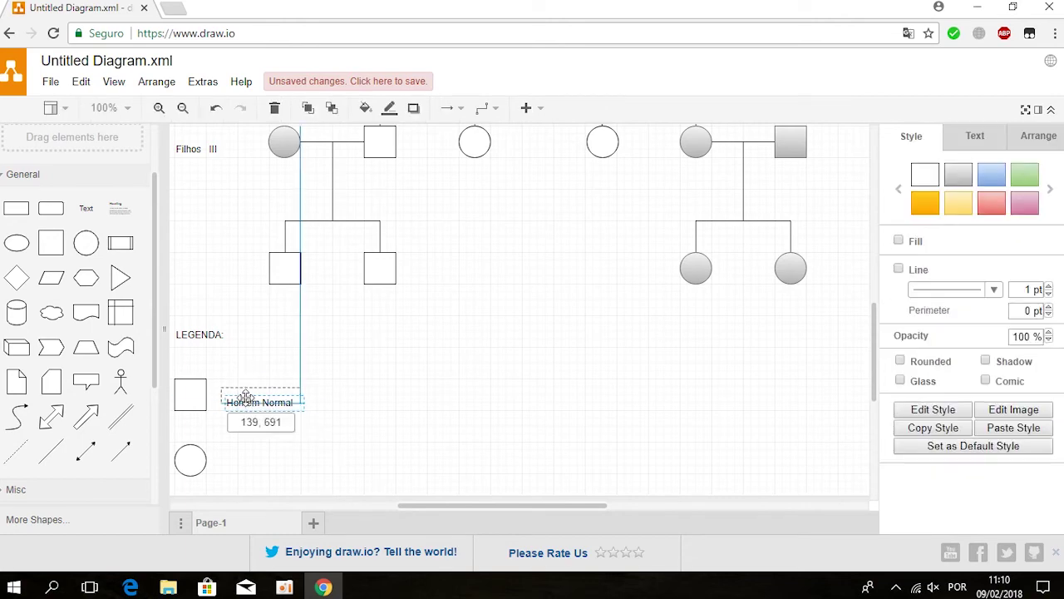
left_click(349, 441)
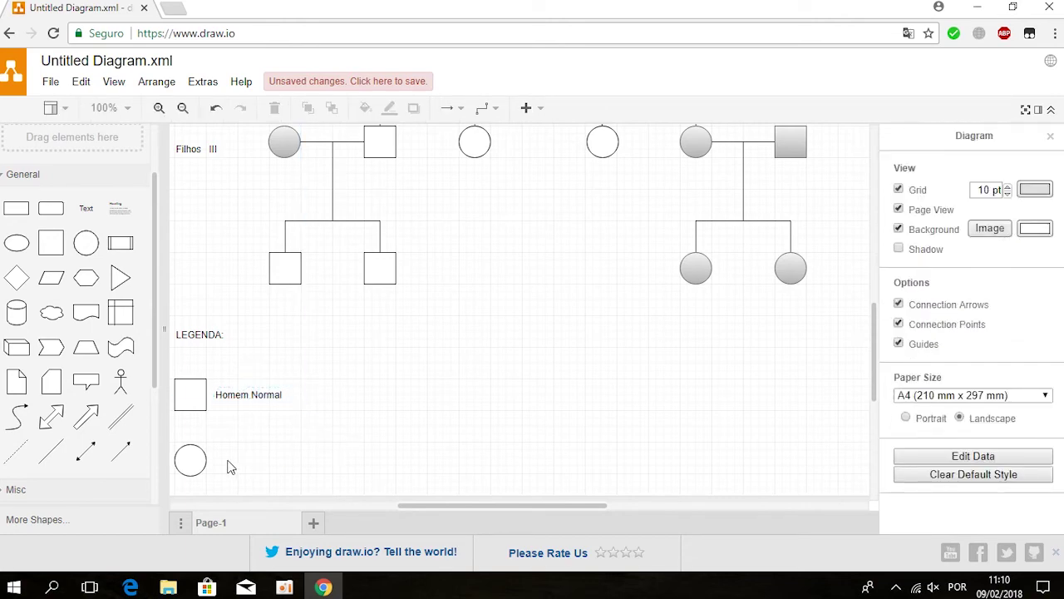
Label the white legend circle 'Mulher Normal', placed beside it
double_click(230, 467)
type("Mulher Norma")
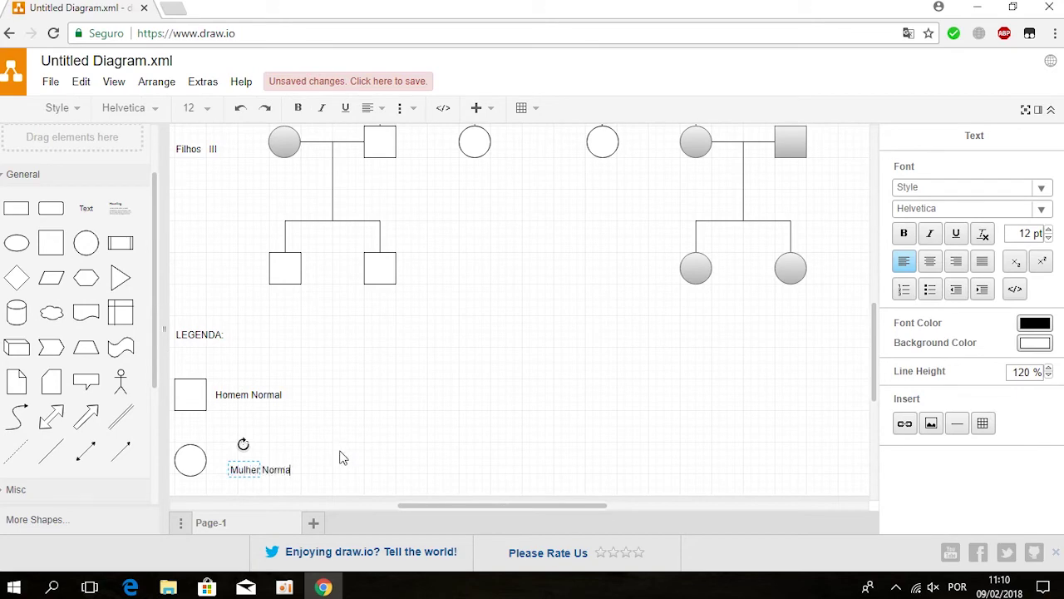
type("l")
left_click(377, 419)
mouse_move(260, 469)
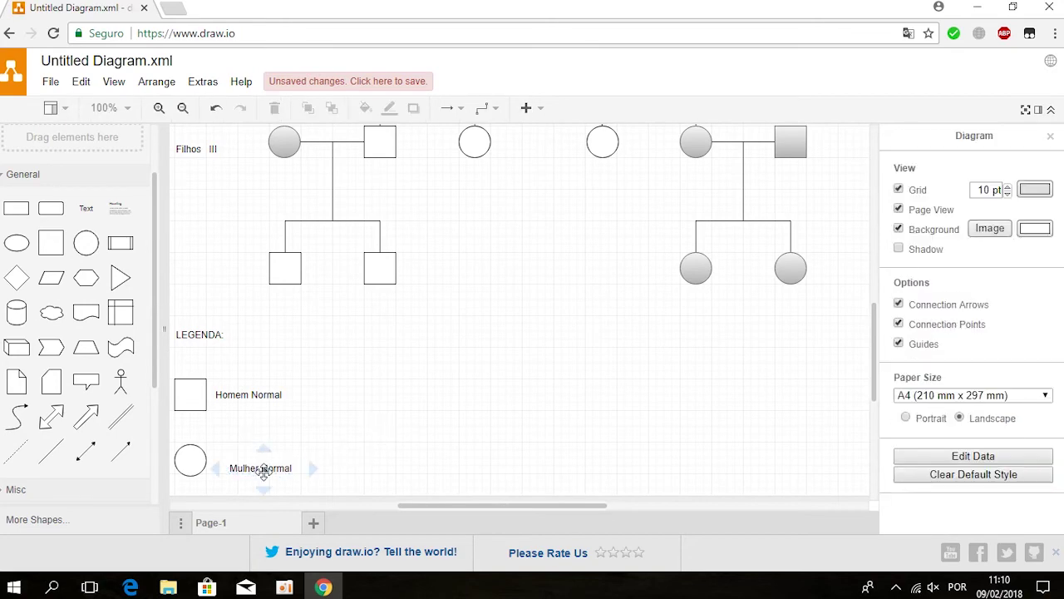
left_click_drag(263, 472, 250, 464)
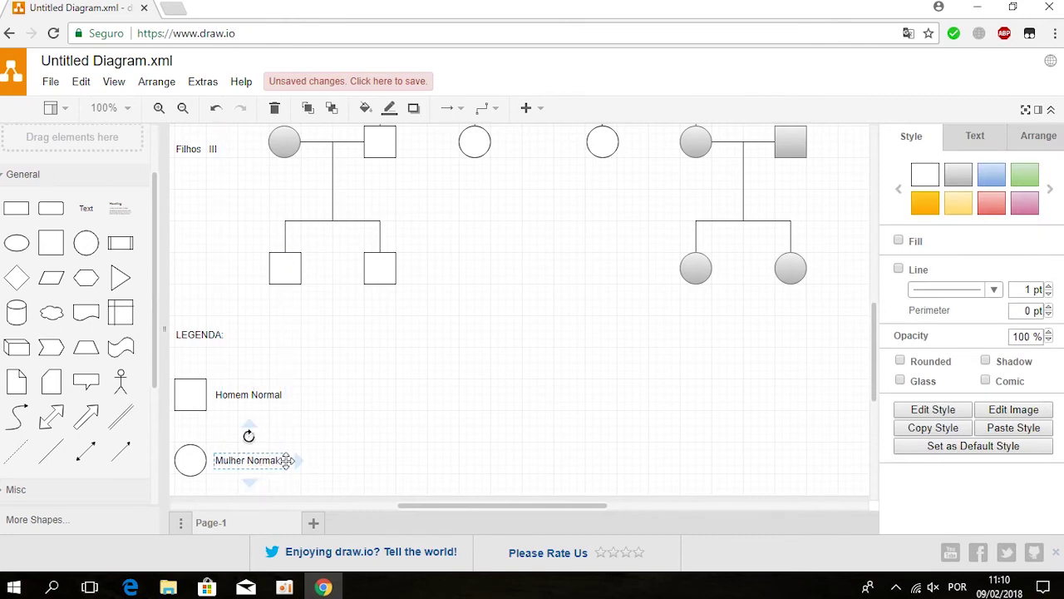
left_click(376, 463)
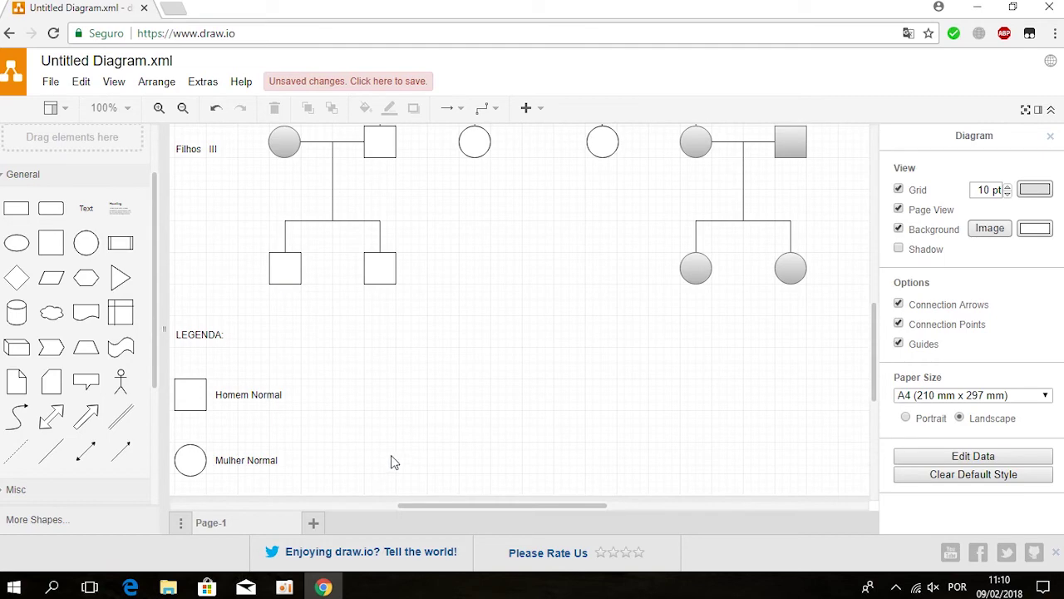
Copy a grey square and a grey circle from the tree into the legend
scroll(715, 251, "up", 2)
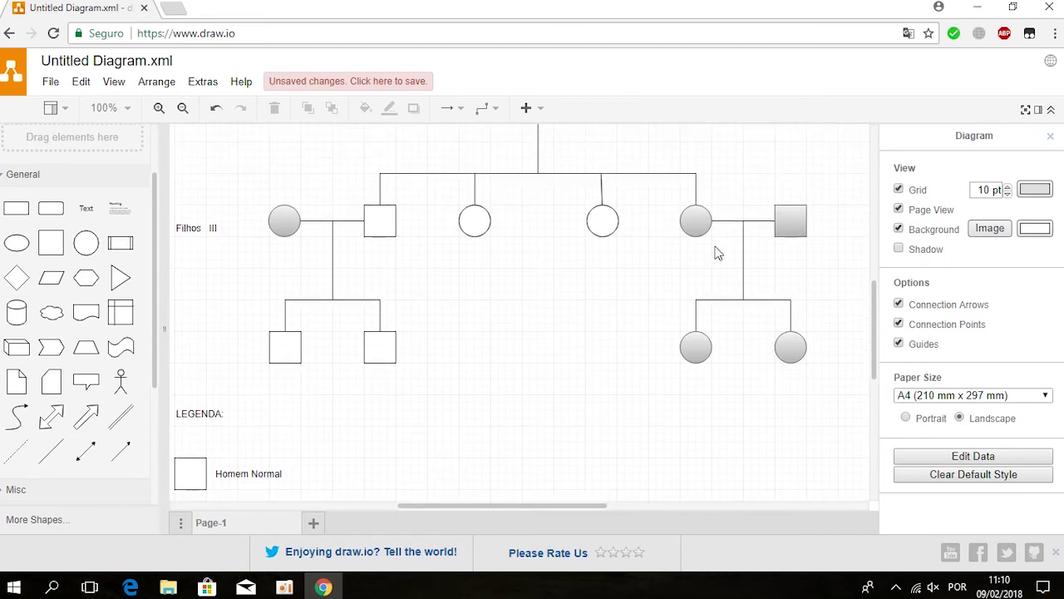
left_click(790, 221)
mouse_move(781, 215)
left_mouse_down()
mouse_move(789, 223)
mouse_move(324, 476)
left_mouse_up()
left_click(442, 477)
left_click(696, 344)
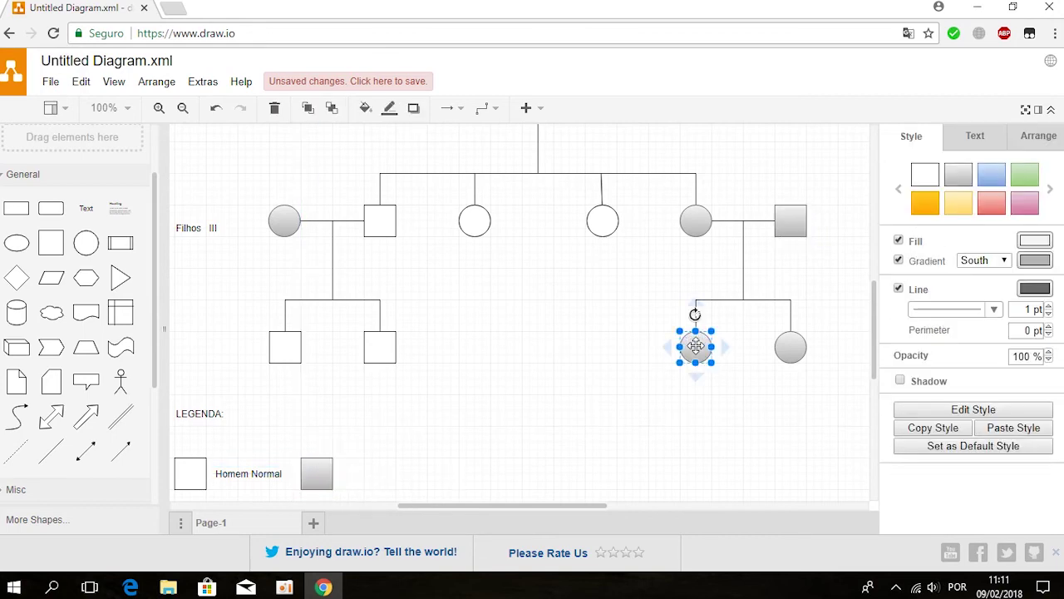
mouse_move(702, 354)
left_mouse_down()
mouse_move(571, 449)
mouse_move(325, 446)
left_mouse_up()
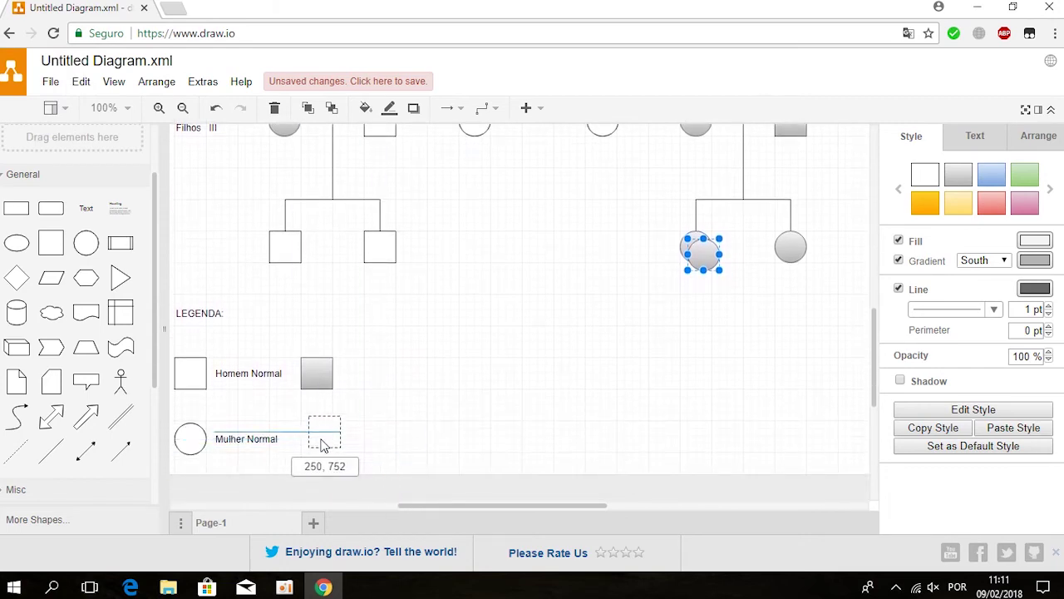
left_click_drag(324, 447, 323, 445)
left_click(417, 424)
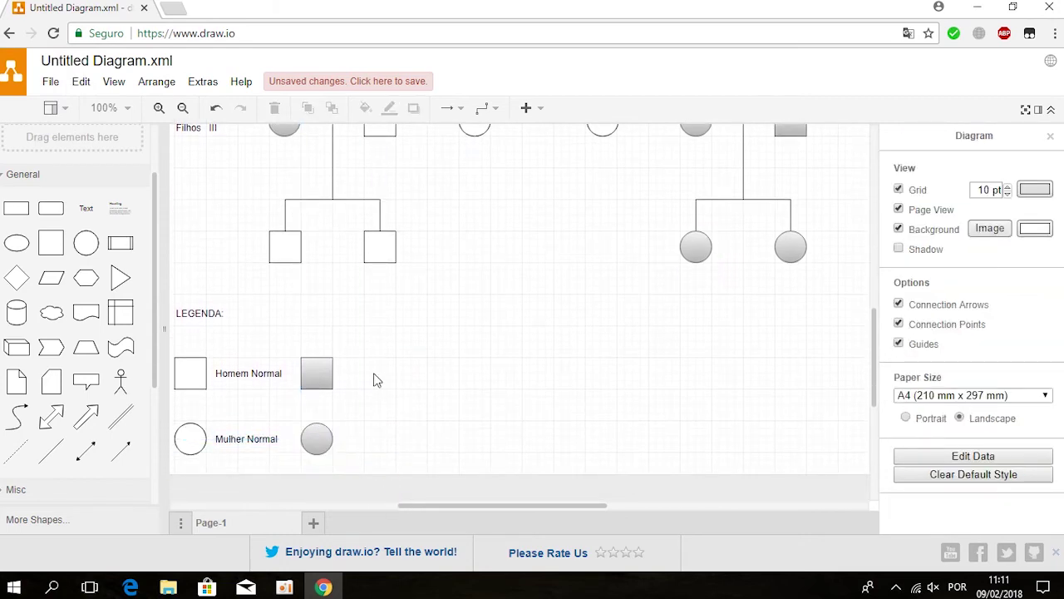
Label the grey legend square 'Homem Doente'
double_click(353, 375)
type("Homem doent")
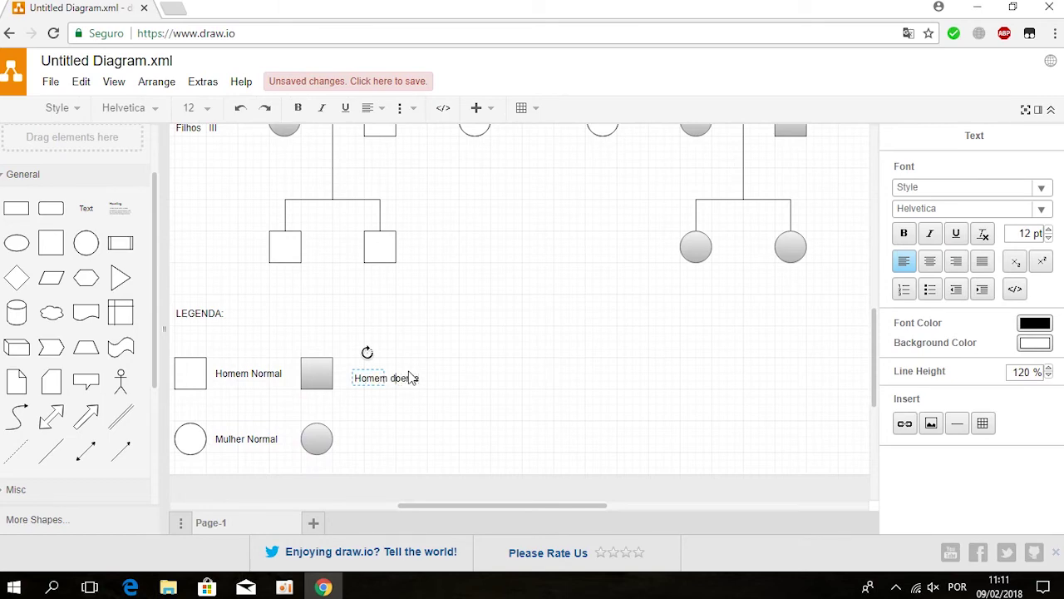
type("e")
left_click(435, 406)
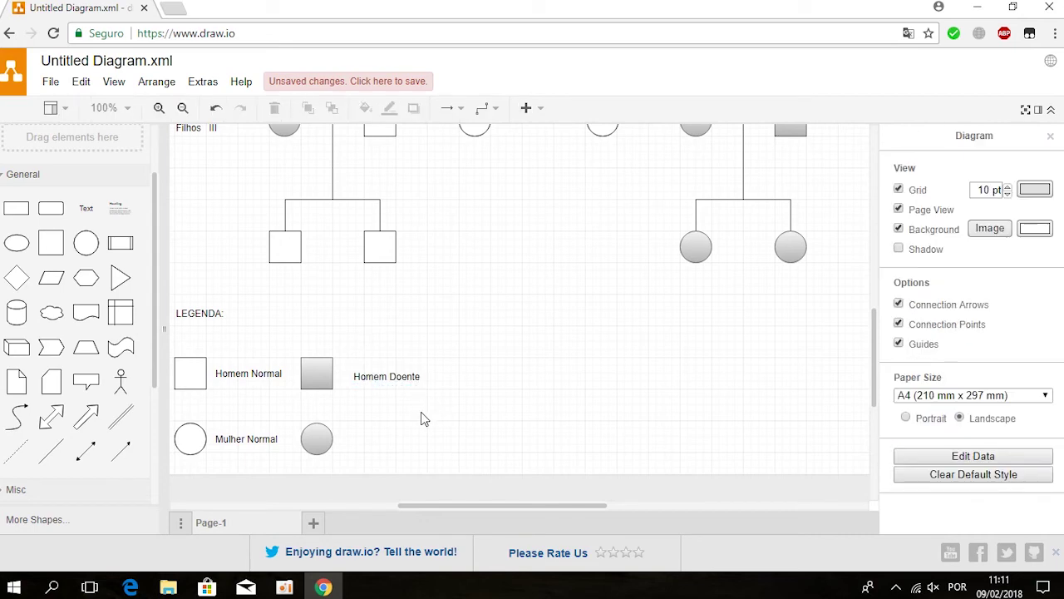
left_click_drag(368, 375, 357, 374)
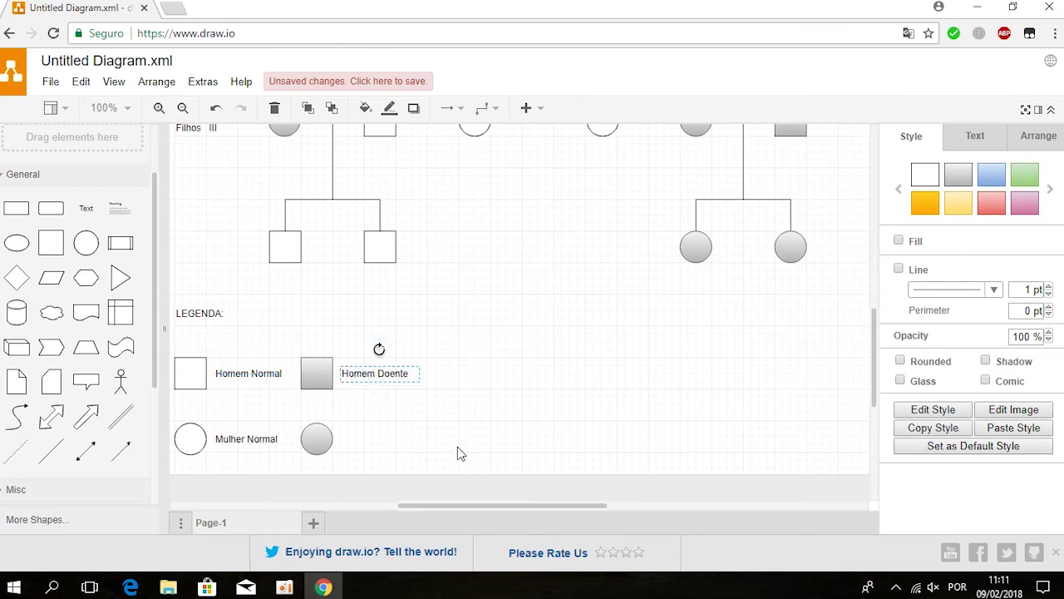
Label the grey legend circle 'Mulher Doente', lined up beside it
double_click(352, 445)
type("M")
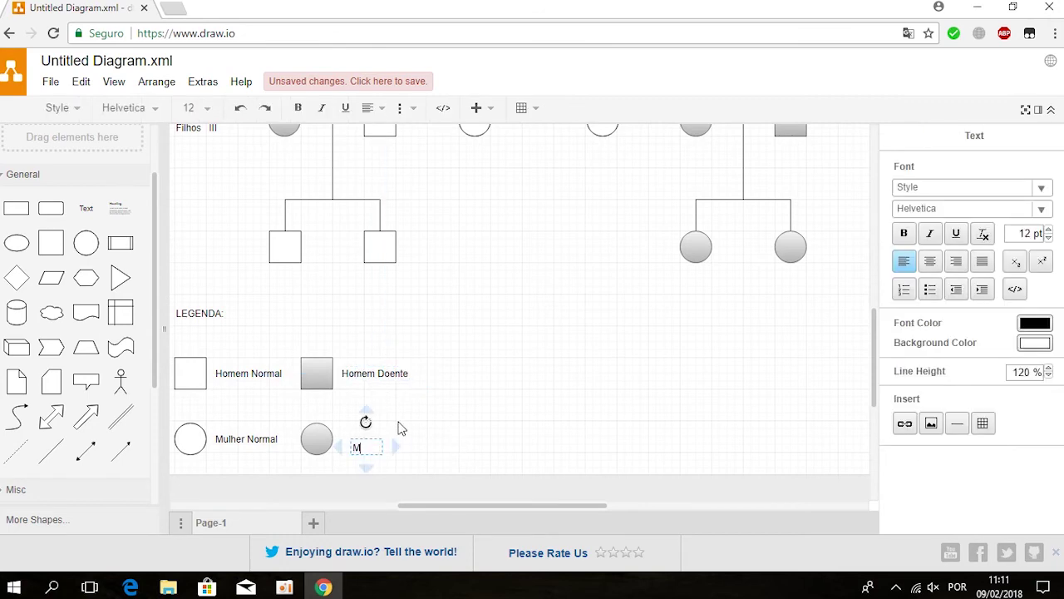
type("ulher Doente")
left_click(459, 428)
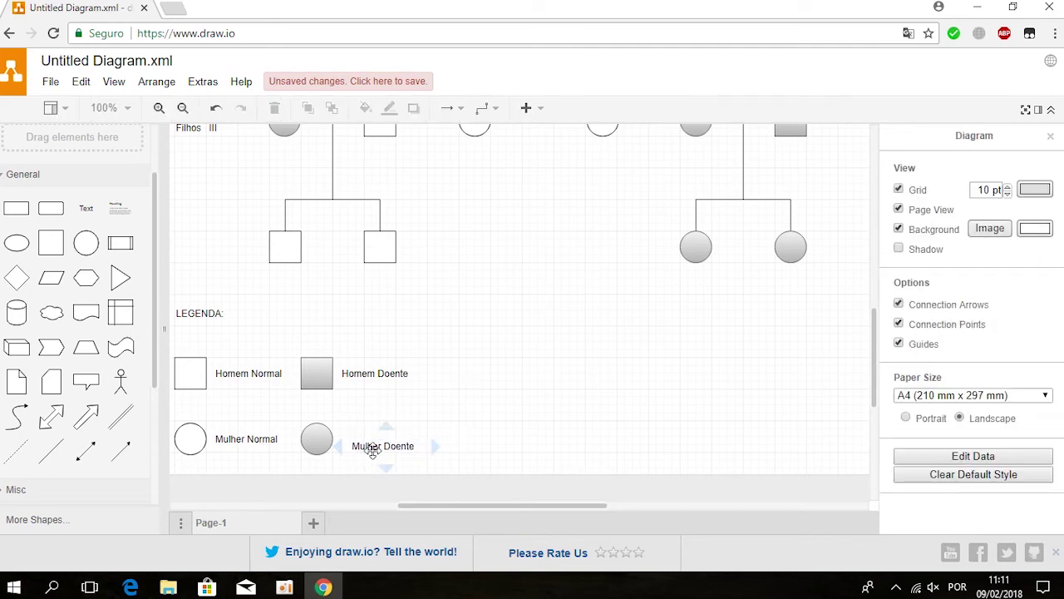
left_click_drag(374, 448, 370, 446)
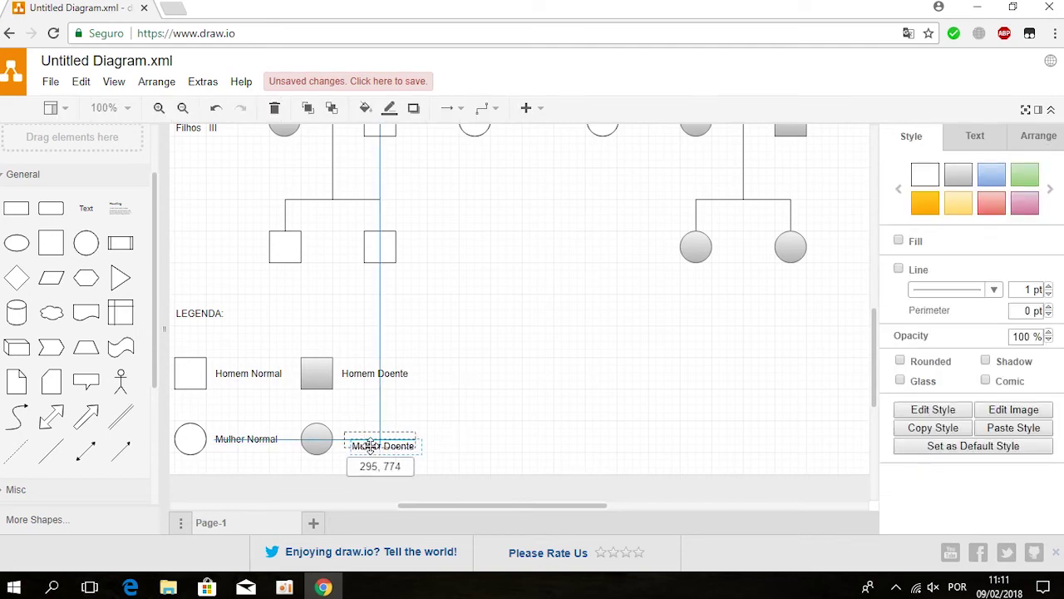
left_click_drag(368, 447, 370, 440)
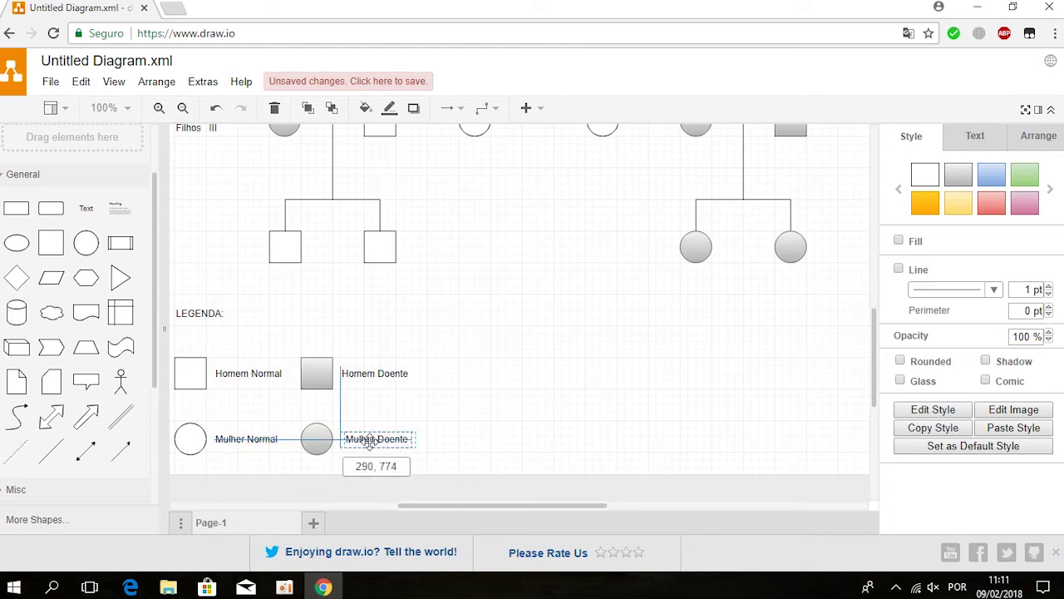
left_click(539, 428)
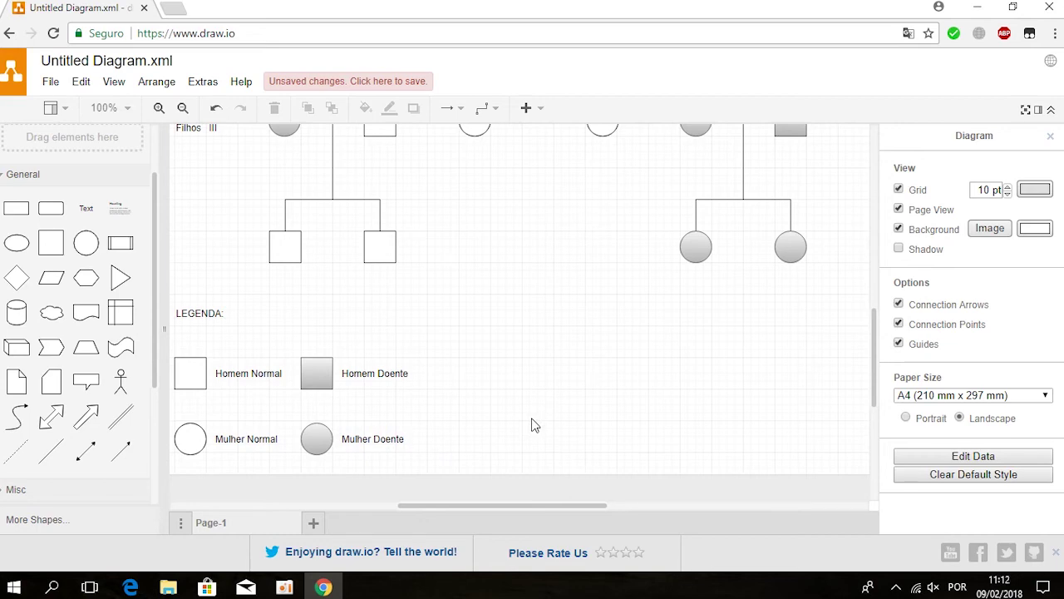
Scroll the canvas to bring the grandchildren row into view
scroll(535, 425, "up", 2)
scroll(535, 425, "up", 2)
scroll(535, 425, "down", 1)
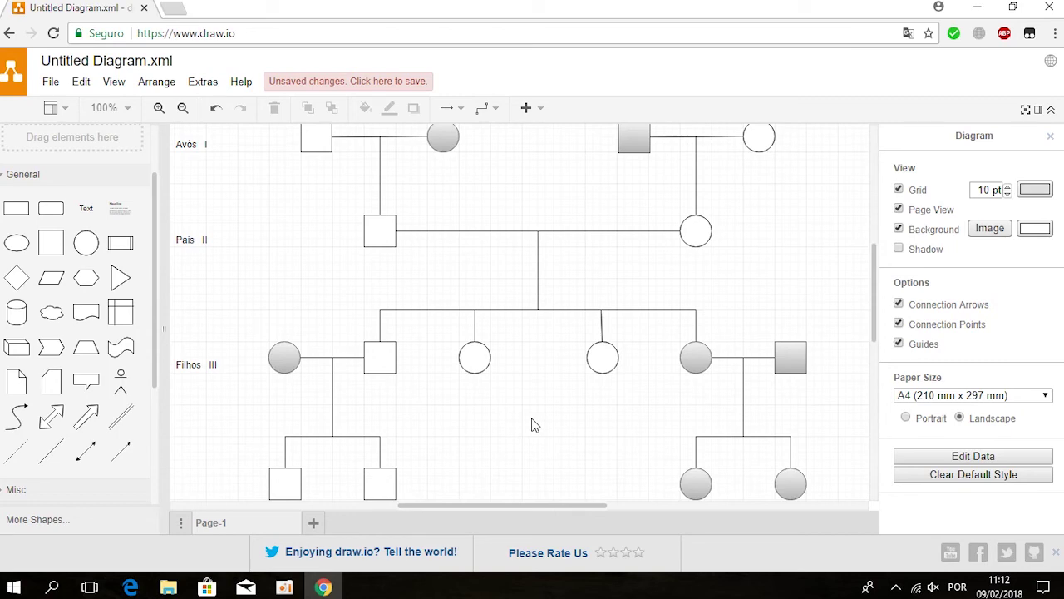
scroll(534, 424, "down", 1)
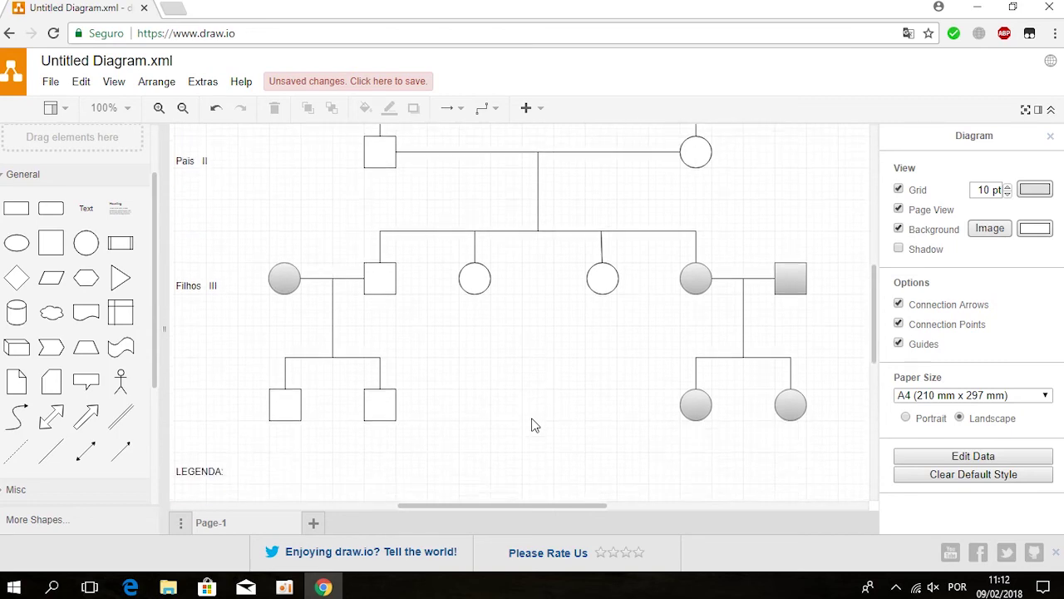
scroll(535, 425, "down", 1)
scroll(535, 425, "down", 1)
scroll(534, 425, "up", 1)
scroll(535, 425, "up", 1)
scroll(535, 425, "down", 1)
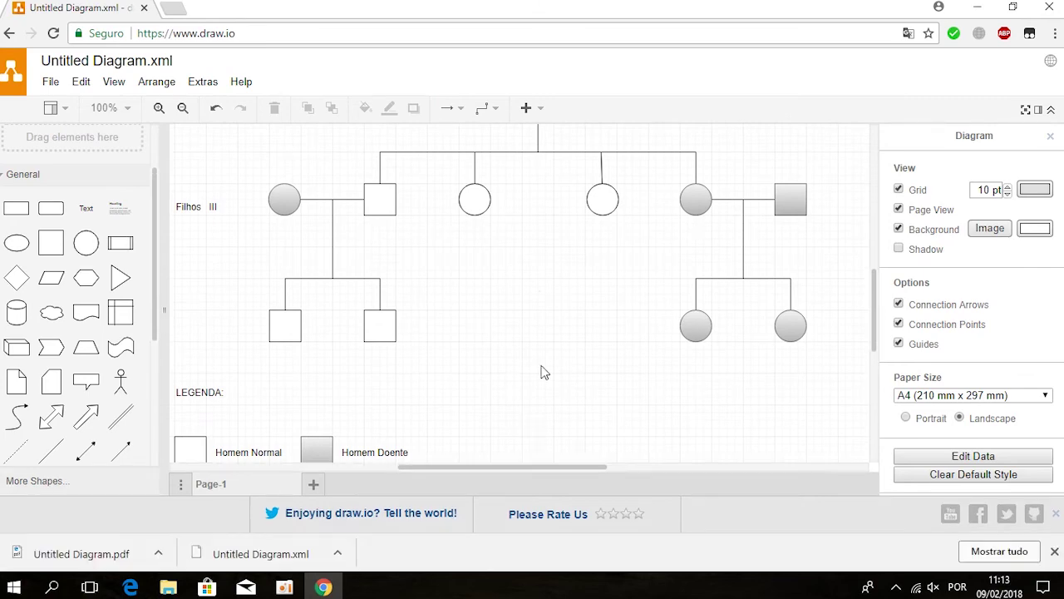
scroll(875, 320, "down", 1)
left_click_drag(876, 320, 874, 329)
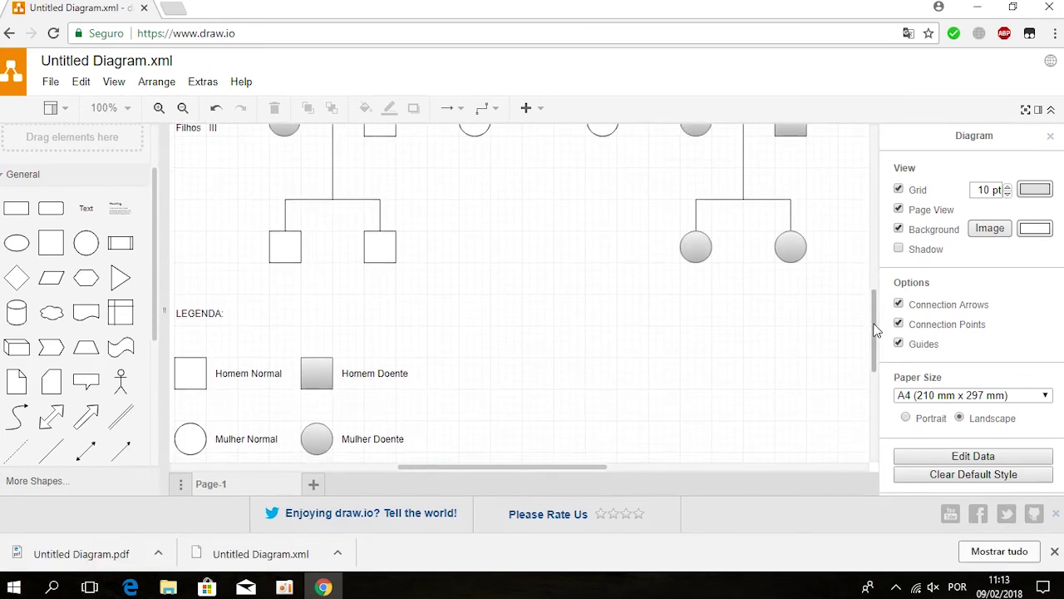
left_click_drag(530, 467, 484, 467)
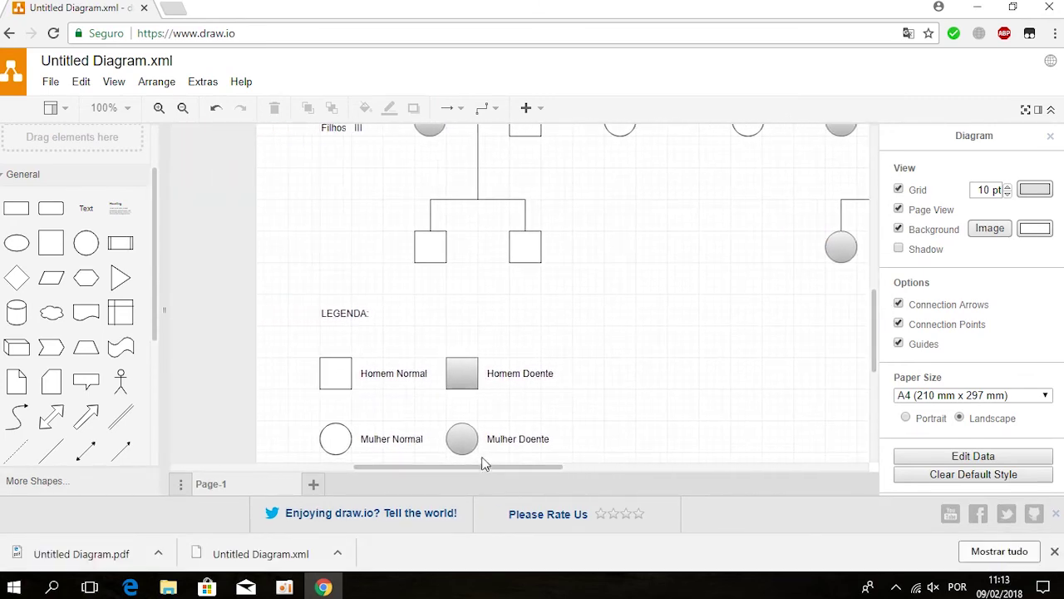
Add the text label 'Netos IV' at the left edge beside the grandchildren row
double_click(327, 254)
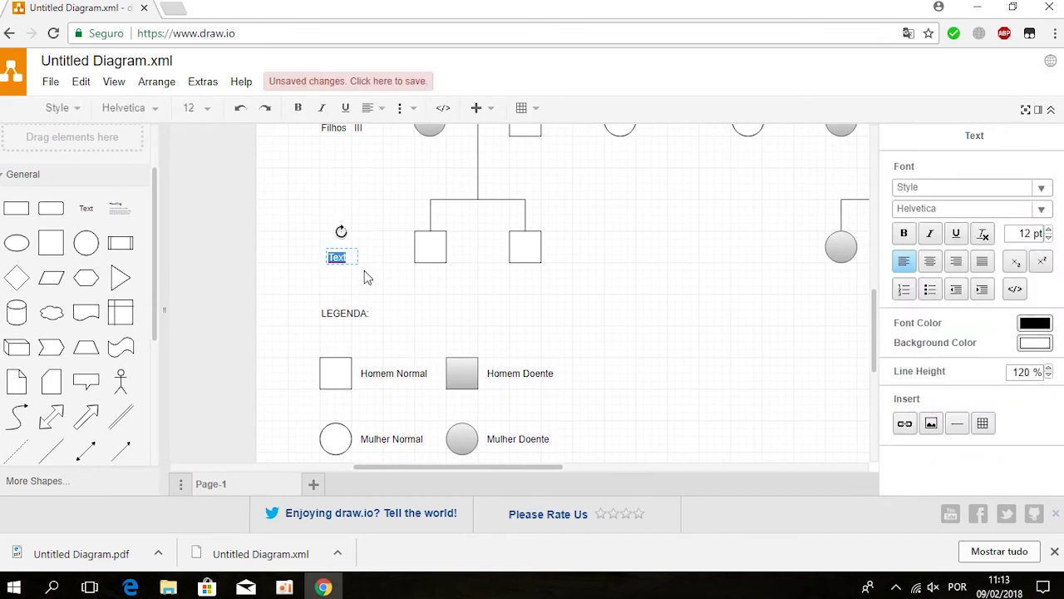
type("Netos")
type("IV")
left_click(375, 280)
left_click_drag(340, 256, 336, 260)
scroll(609, 333, "up", 2)
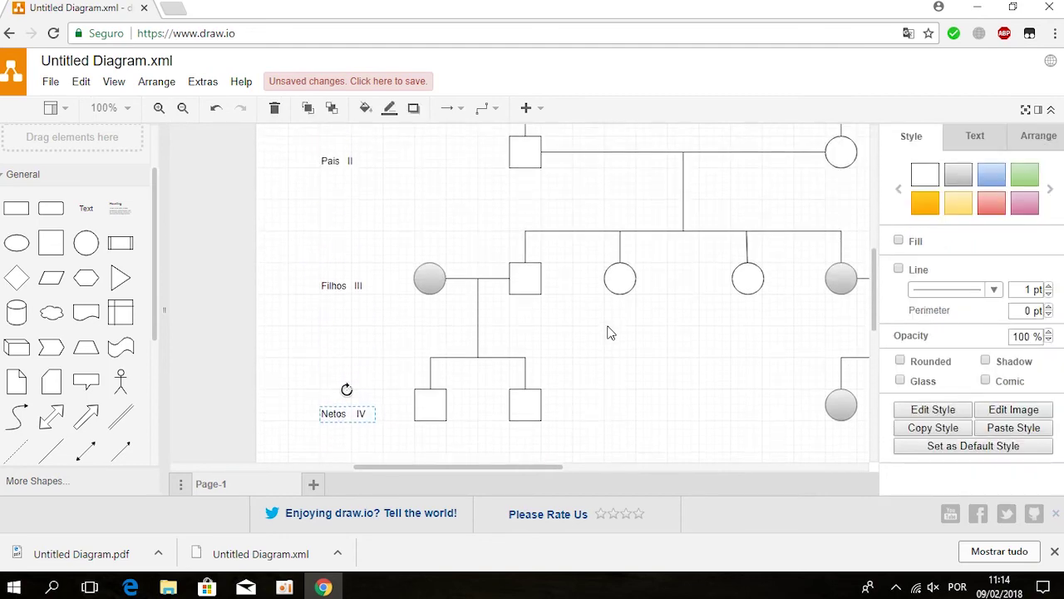
left_click(652, 404)
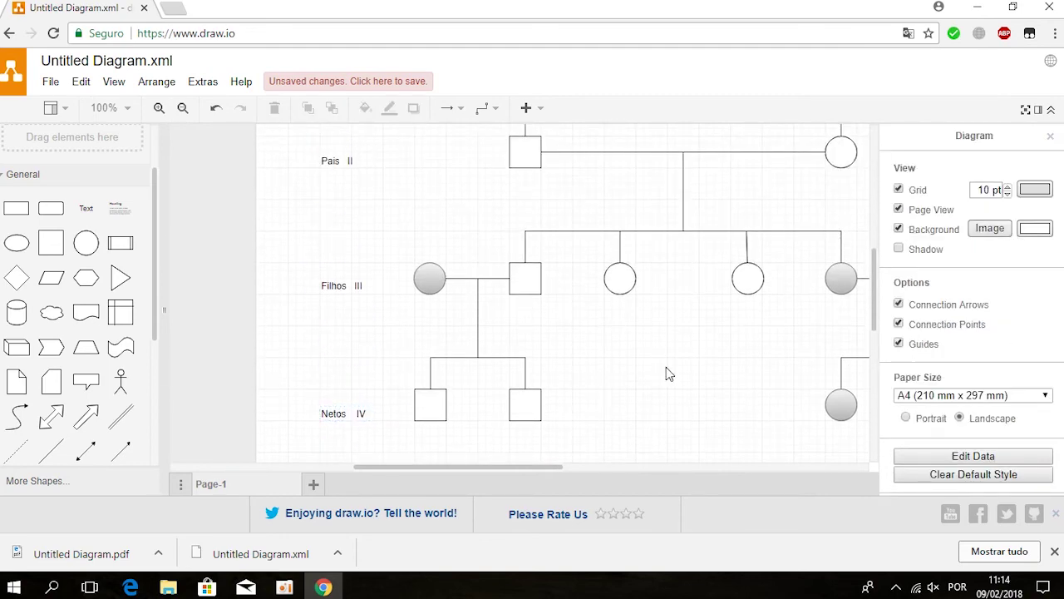
Scroll around the canvas to review the labelled family tree
scroll(666, 373, "up", 2)
scroll(666, 373, "down", 3)
scroll(666, 373, "down", 1)
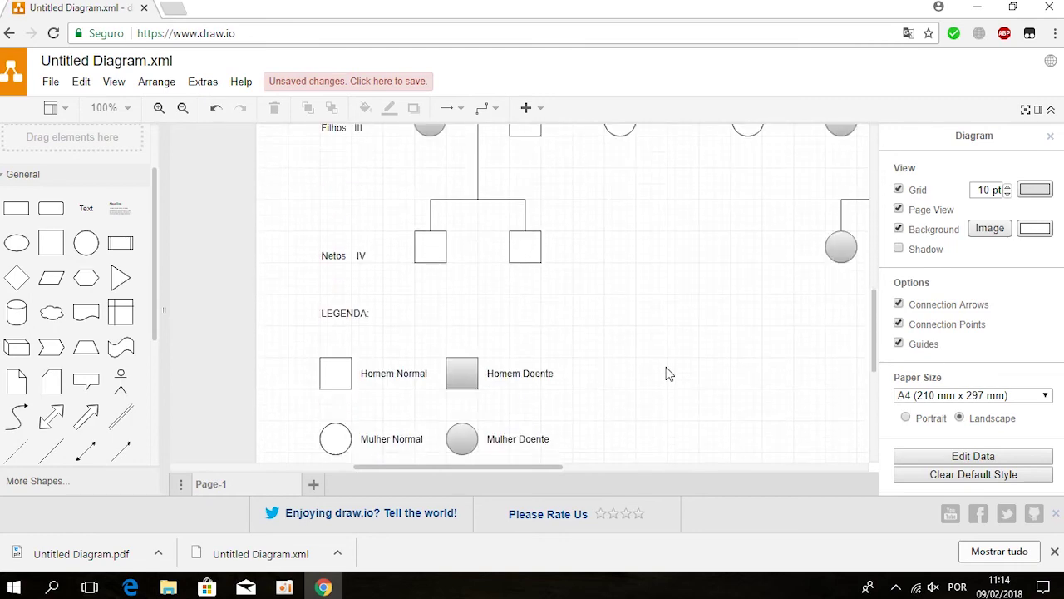
scroll(672, 364, "up", 2)
scroll(672, 365, "up", 2)
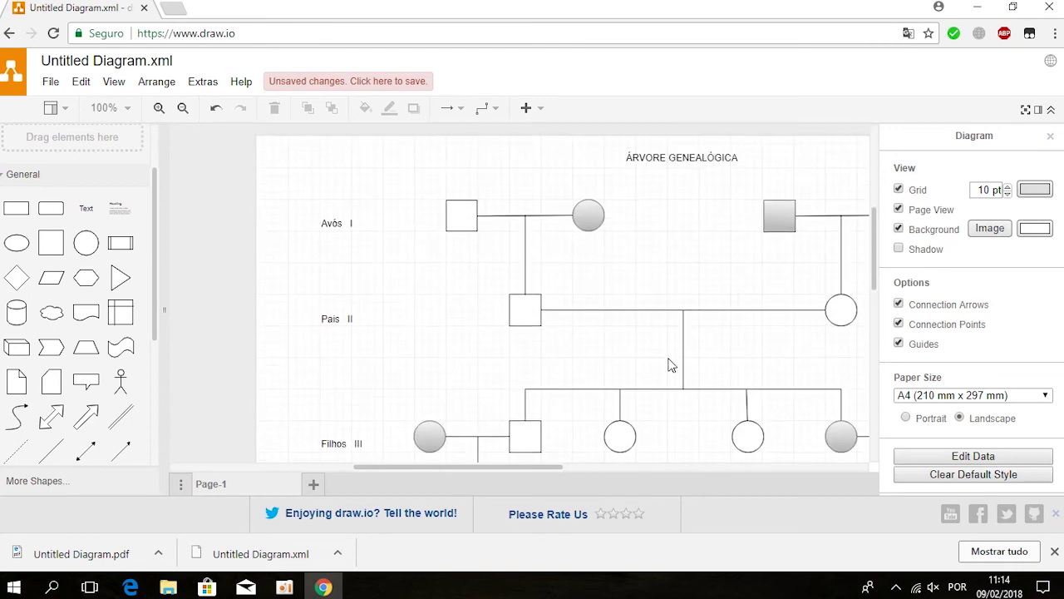
left_click_drag(424, 467, 456, 468)
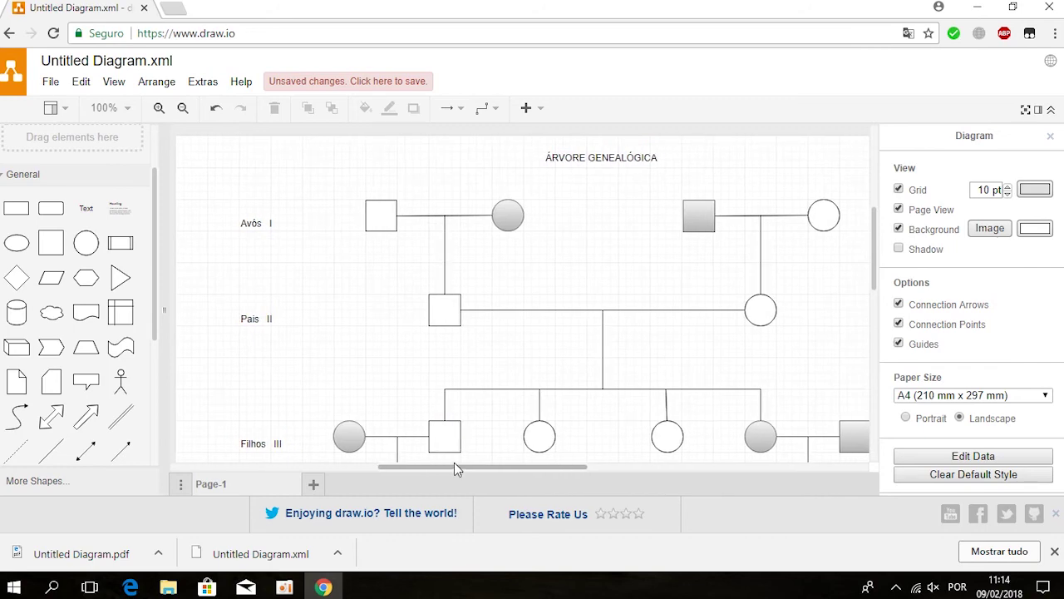
scroll(556, 377, "down", 2)
scroll(555, 379, "down", 3)
scroll(556, 379, "up", 4)
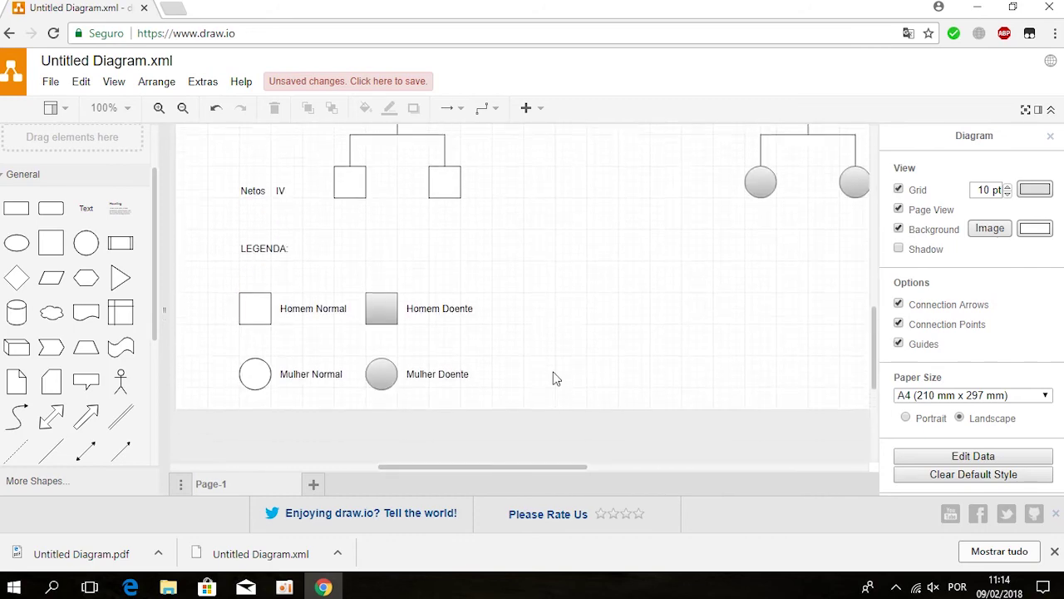
Save the diagram and download it as a PDF with Crop enabled
left_click(50, 81)
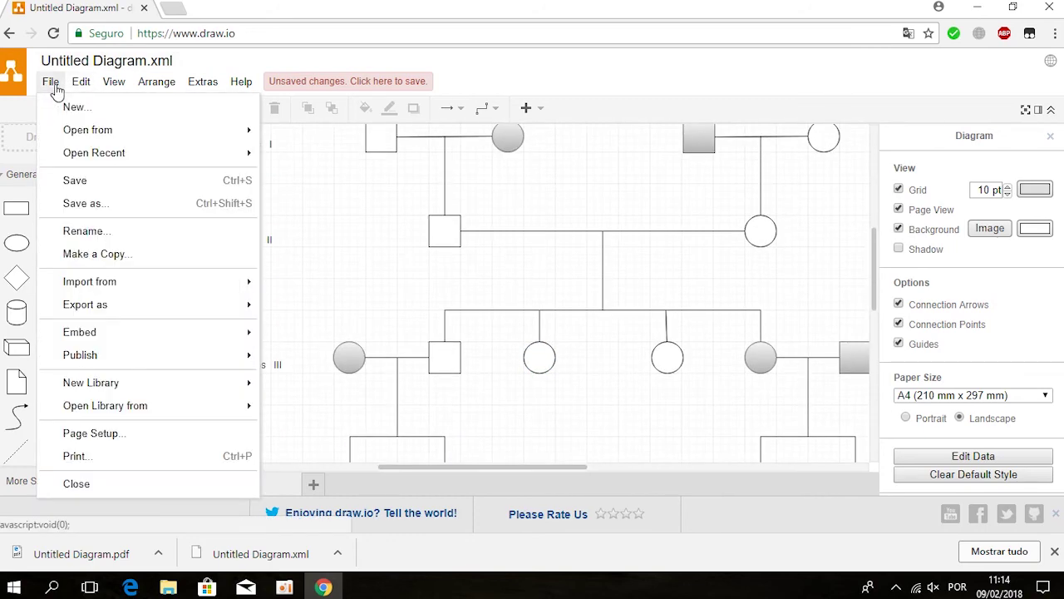
left_click(95, 188)
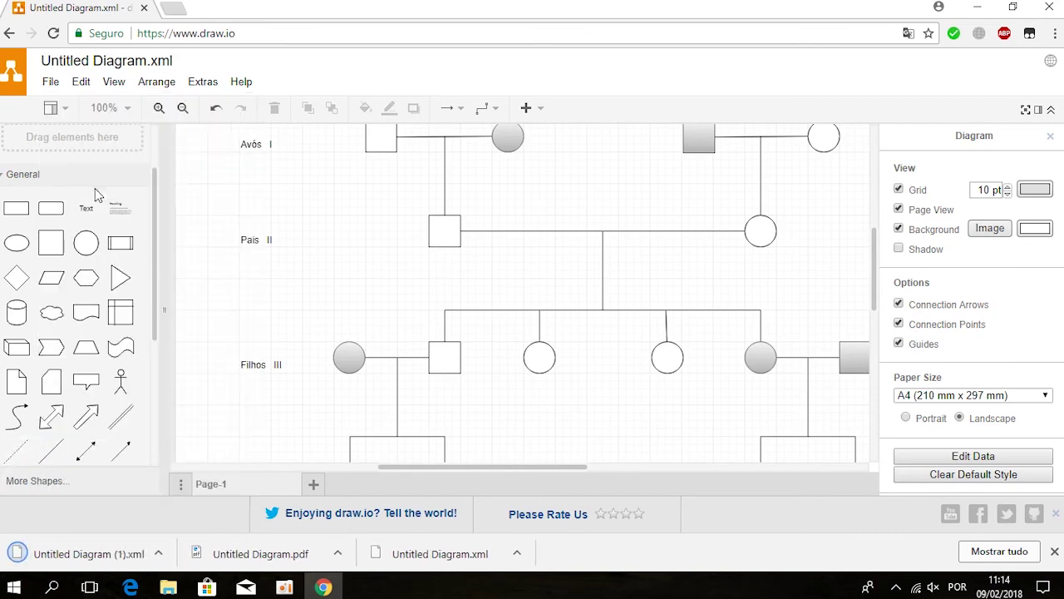
left_click(51, 82)
mouse_move(125, 281)
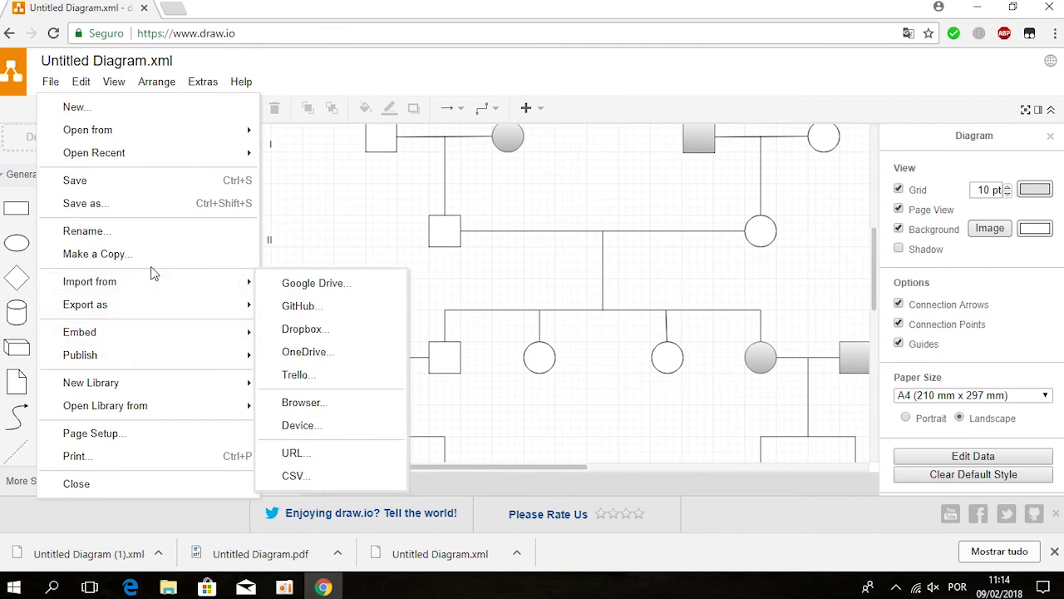
mouse_move(85, 305)
left_click(311, 381)
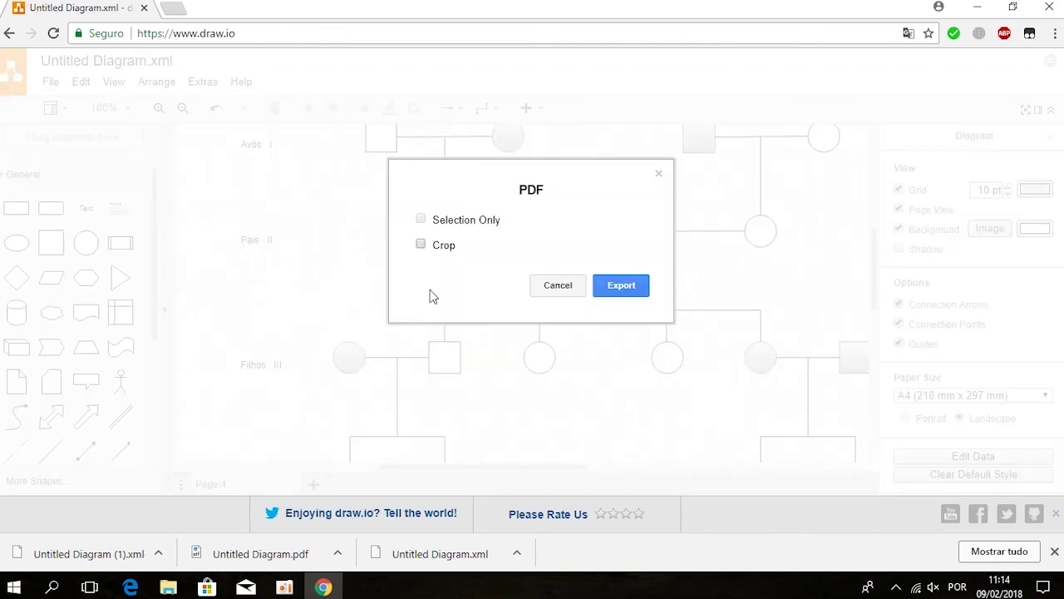
left_click(421, 246)
left_click(631, 293)
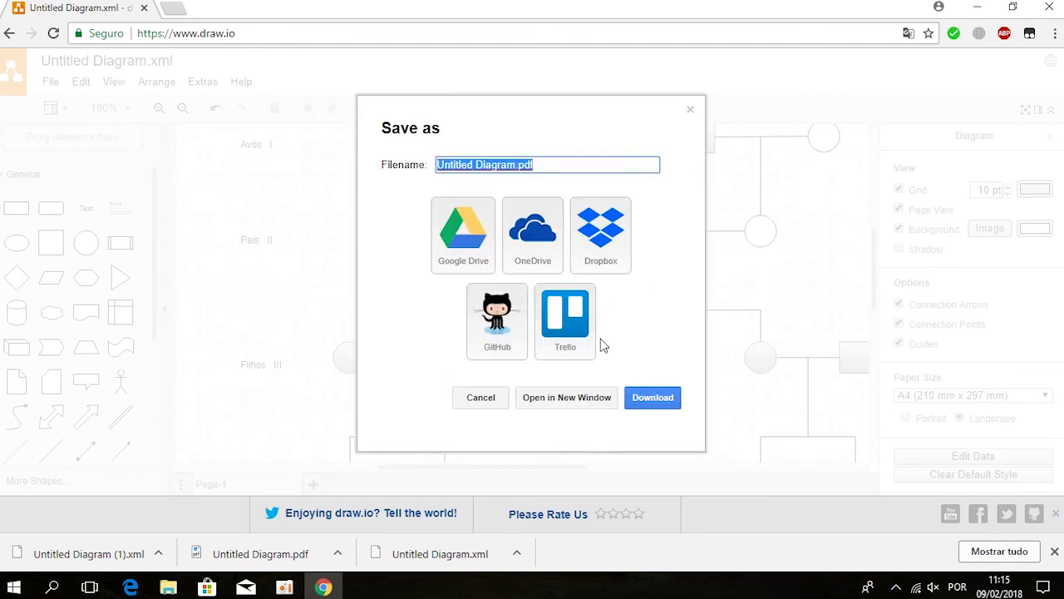
left_click(653, 405)
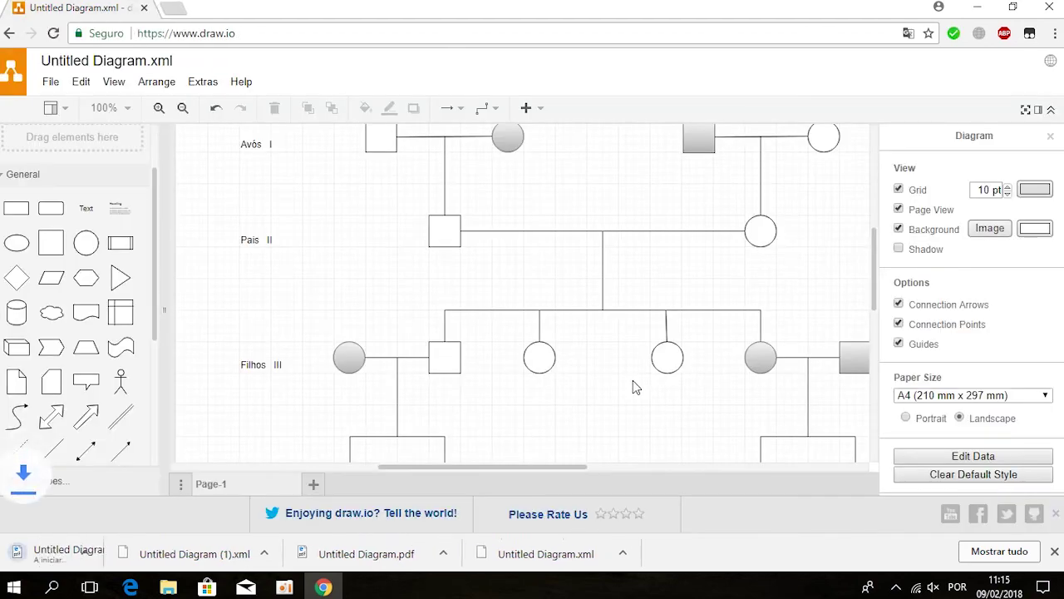
Open Untitled Diagram (1).pdf from its downloads folder in Edge, review it, then close Edge and the folder
left_click(158, 553)
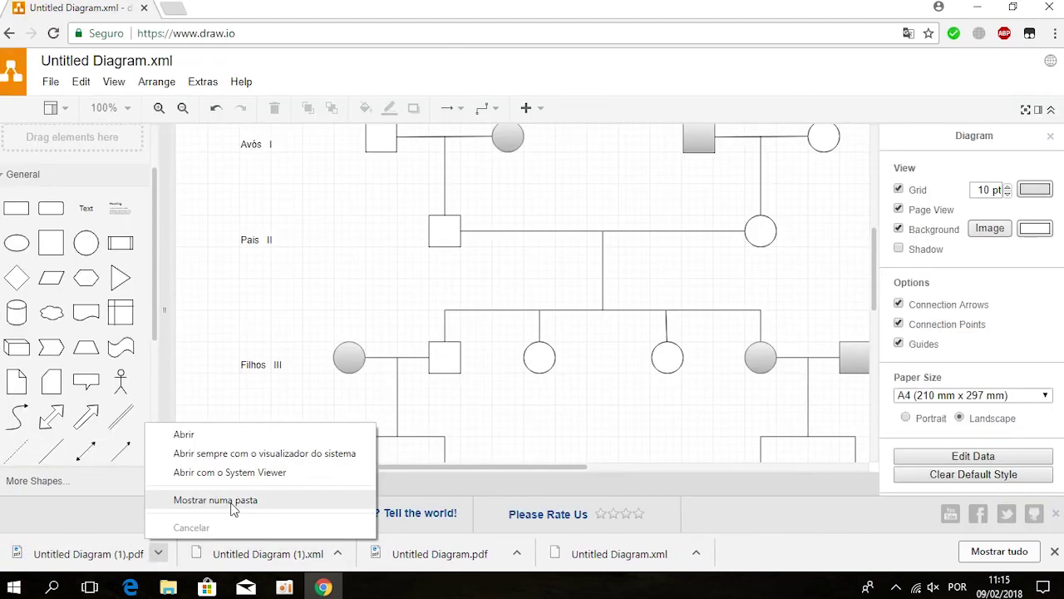
left_click(236, 499)
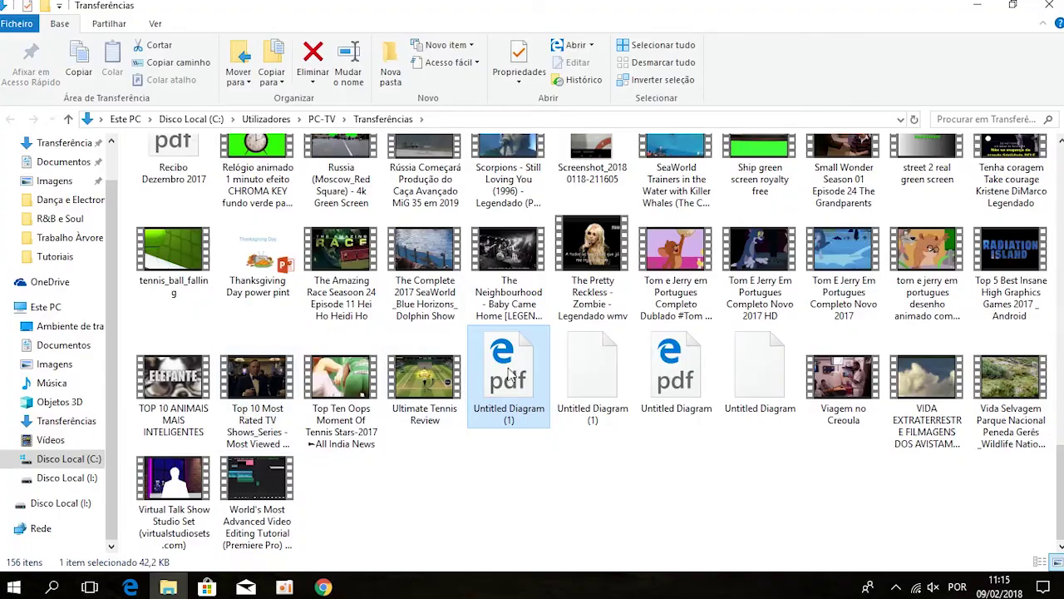
double_click(509, 371)
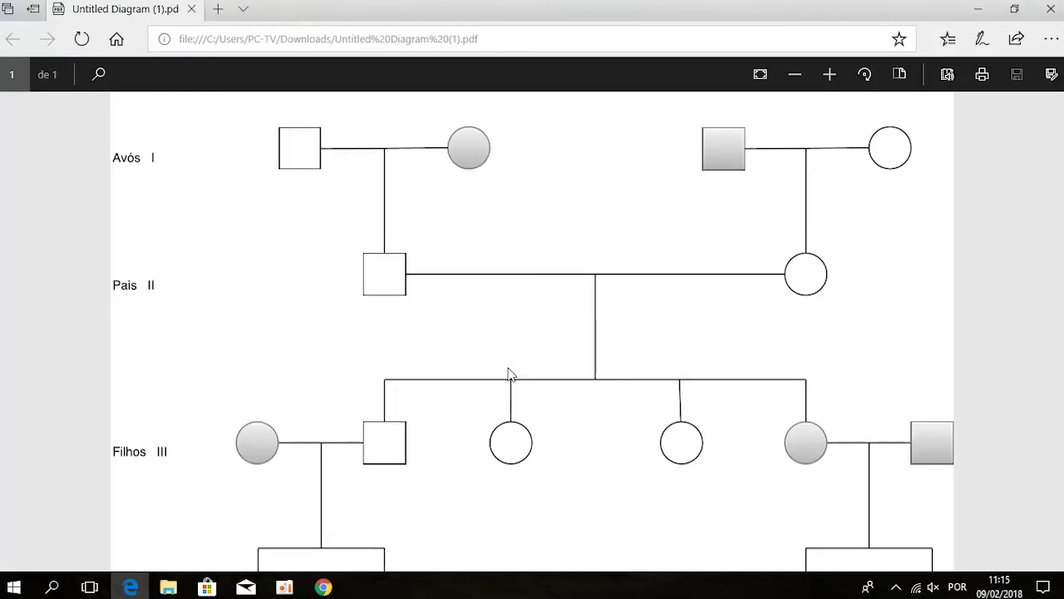
scroll(526, 396, "down", 5)
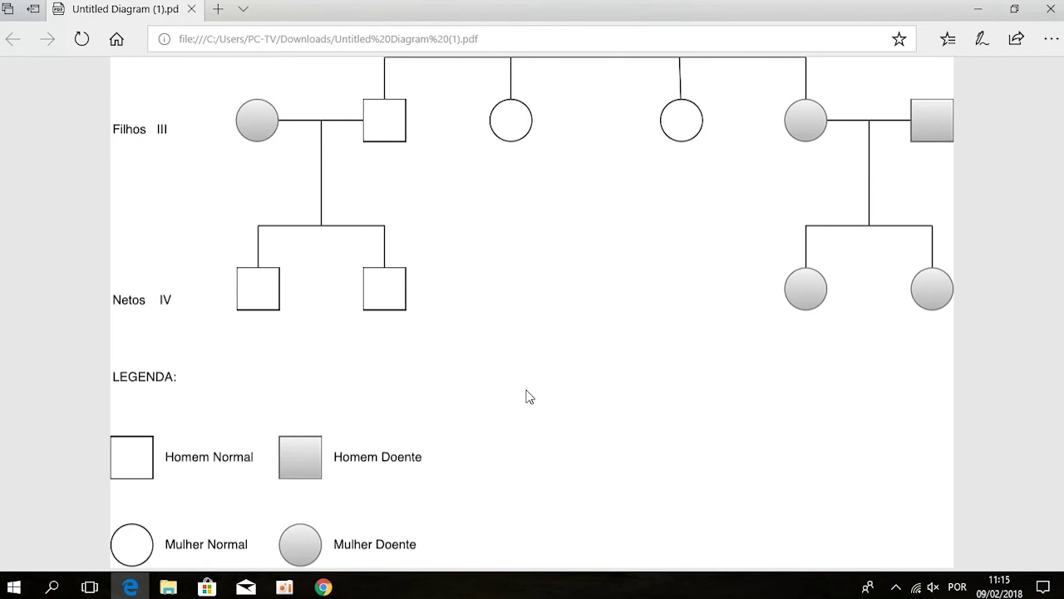
scroll(526, 395, "up", 3)
scroll(525, 396, "up", 2)
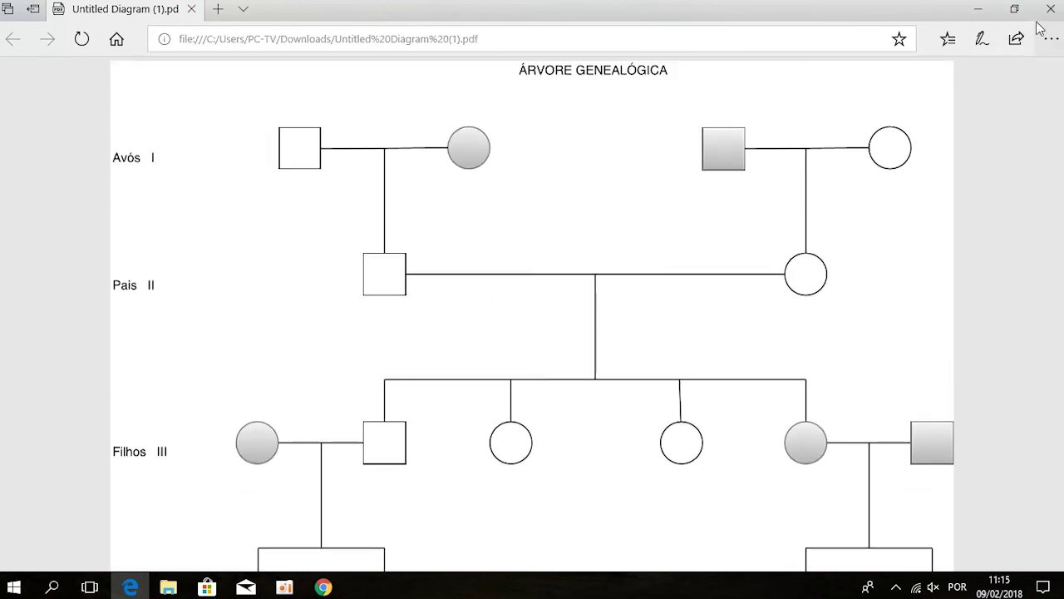
left_click(190, 10)
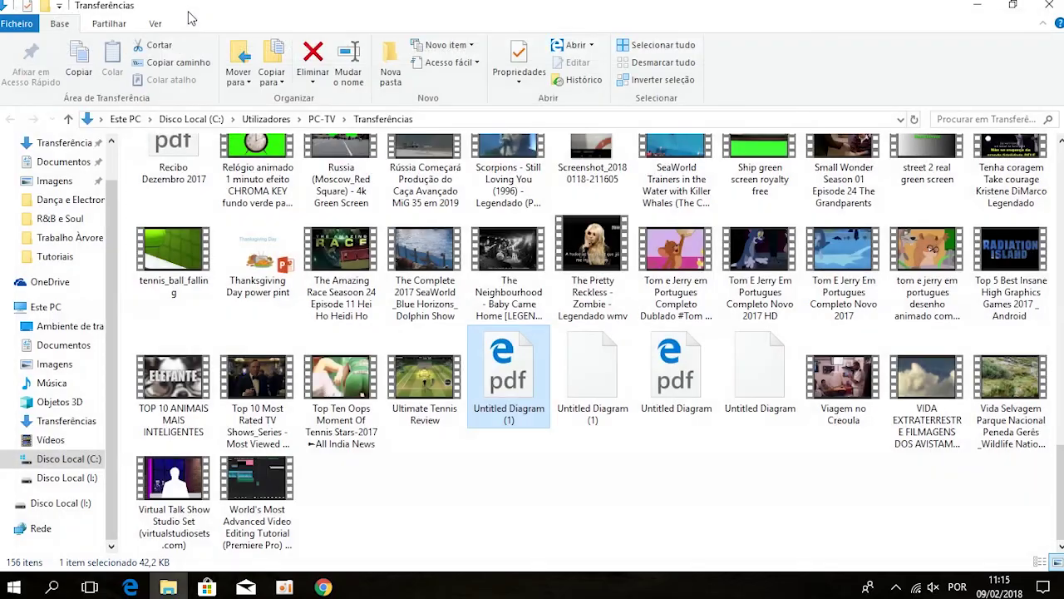
left_click(1049, 7)
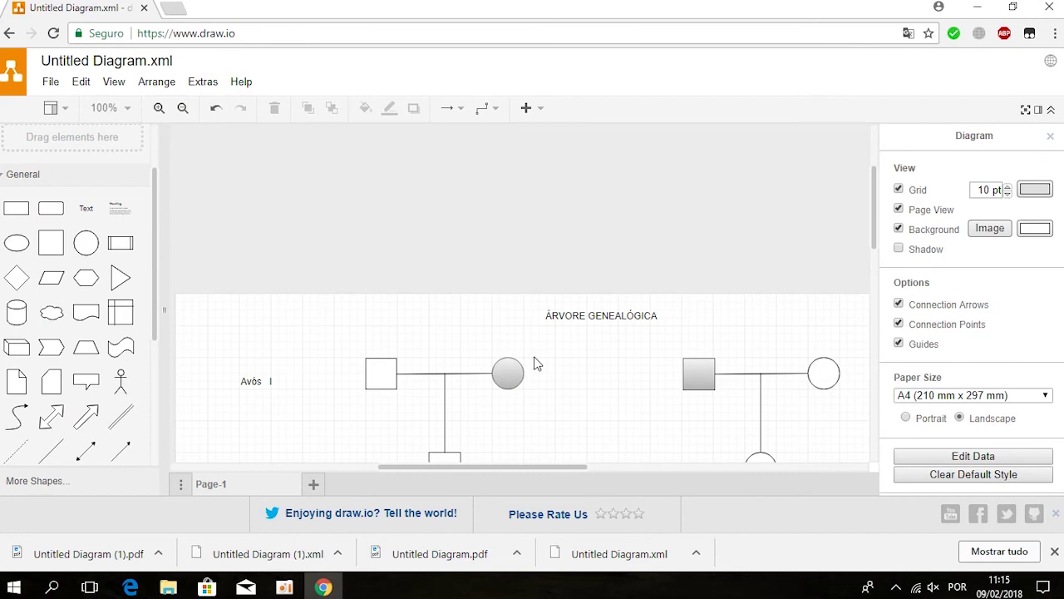
Close Chrome, confirming you want to leave the draw.io site
scroll(535, 363, "down", 3)
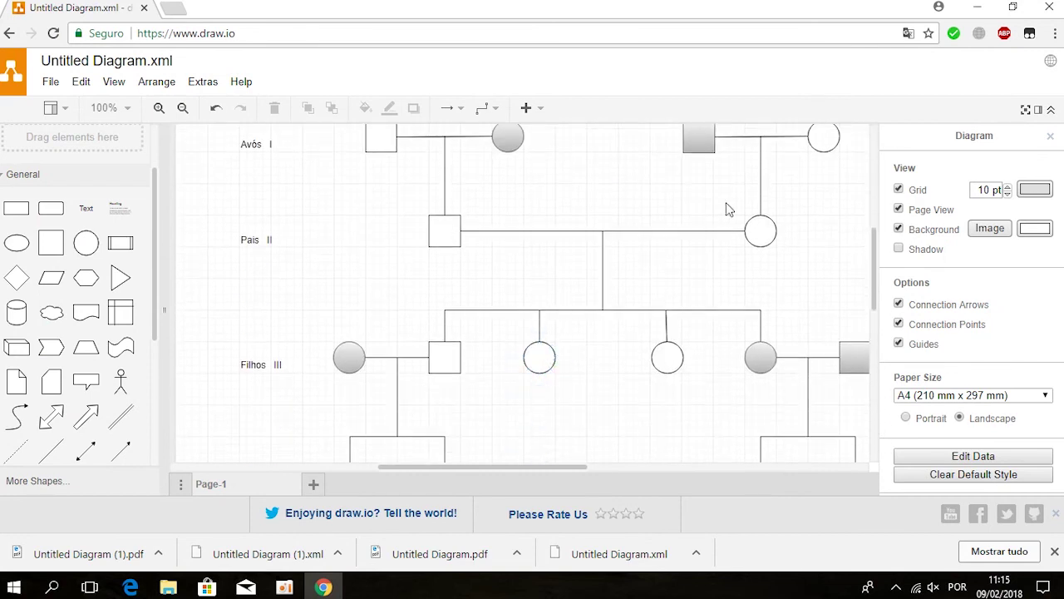
left_click(1054, 8)
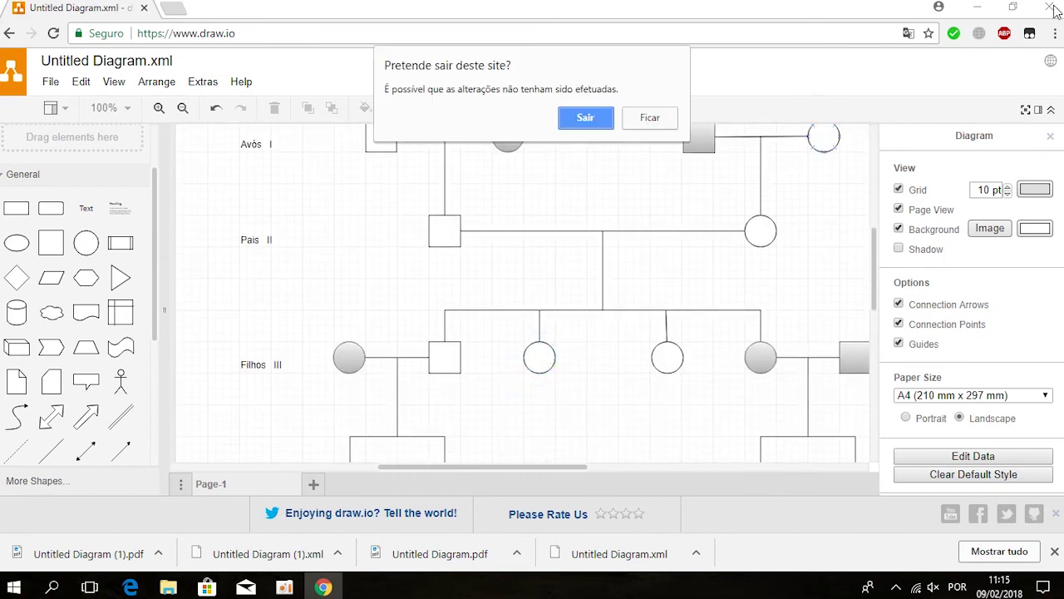
left_click(591, 117)
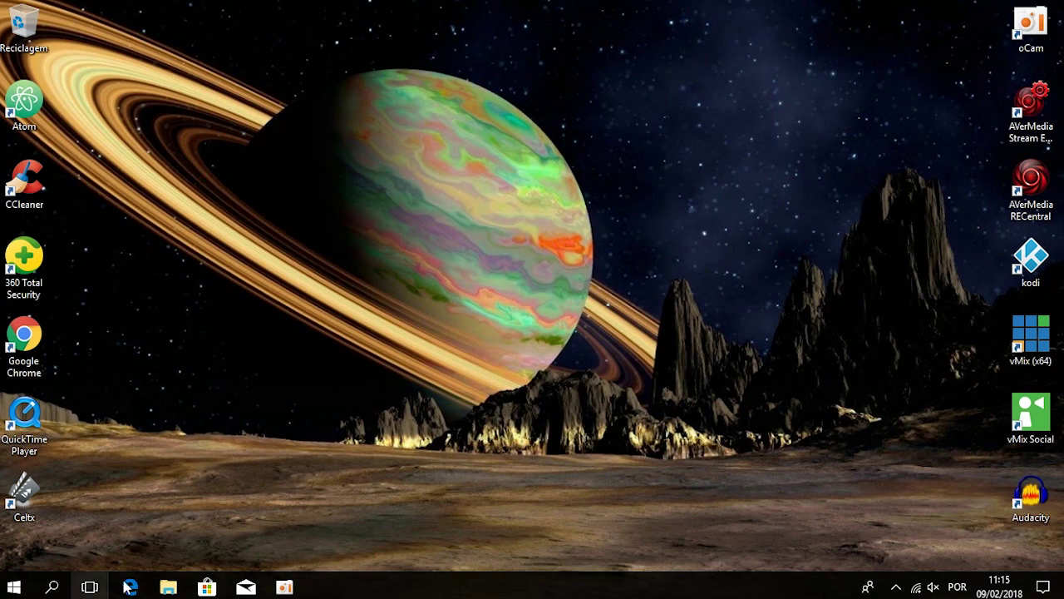
Open Arvore Genealogica.pdf from the Trabalho Árvore Genealógica STC7 folder
left_click(168, 587)
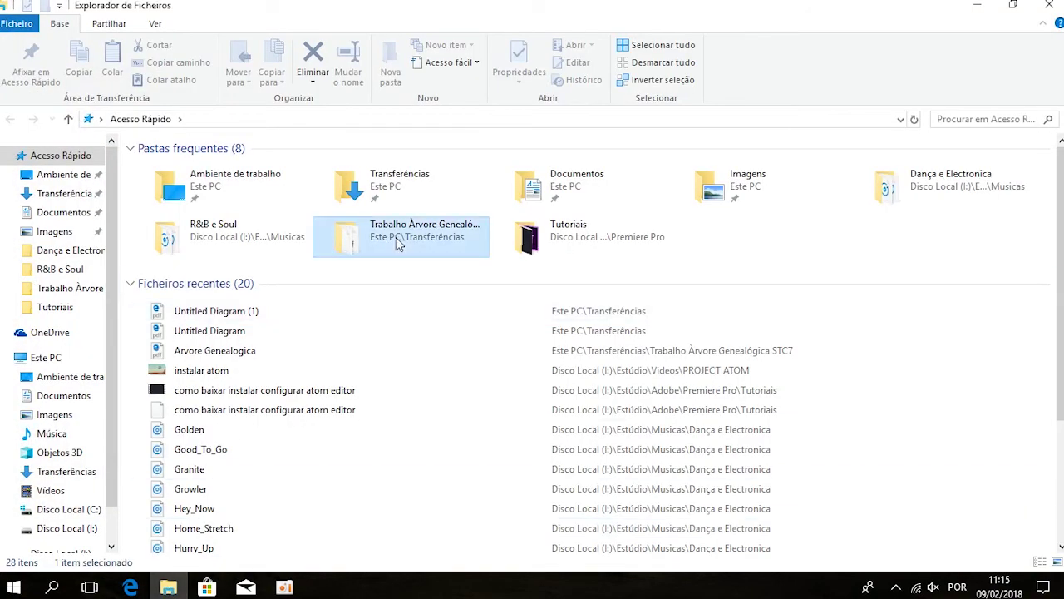
double_click(396, 237)
double_click(384, 169)
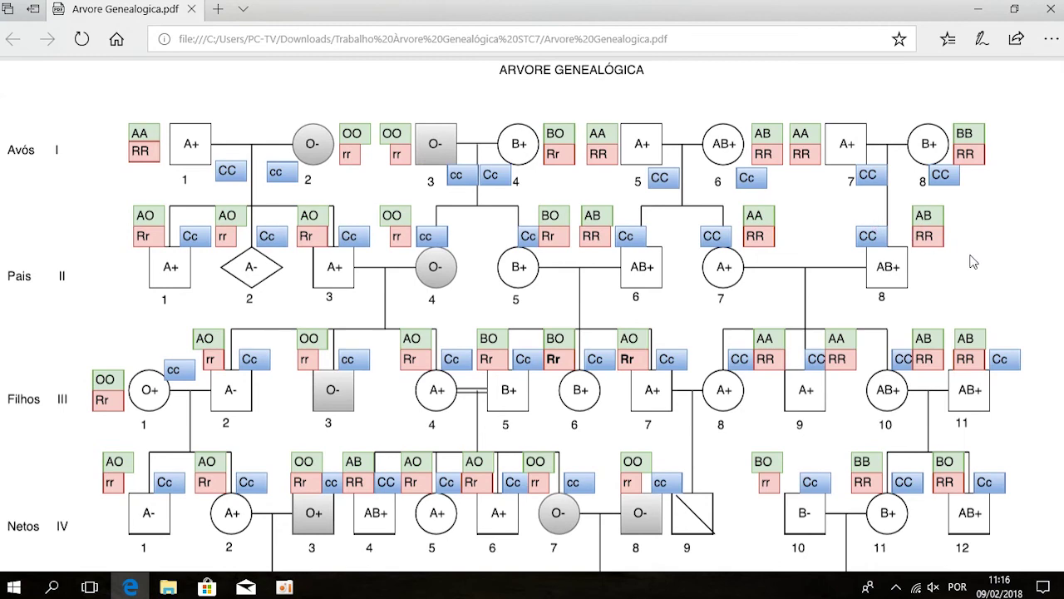
scroll(974, 262, "down", 1)
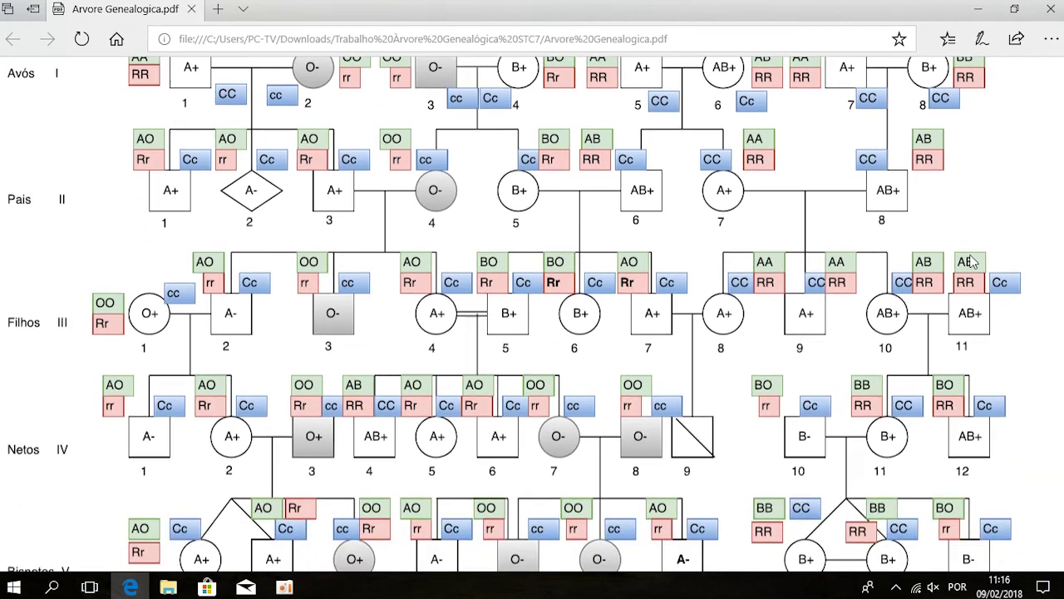
scroll(974, 262, "down", 1)
scroll(973, 262, "down", 1)
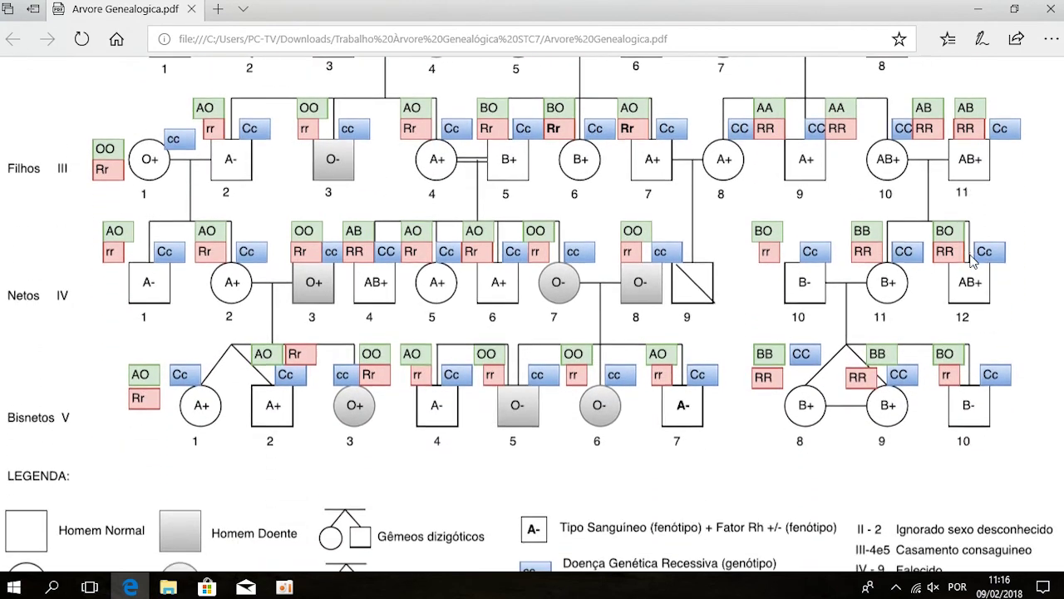
scroll(974, 262, "down", 1)
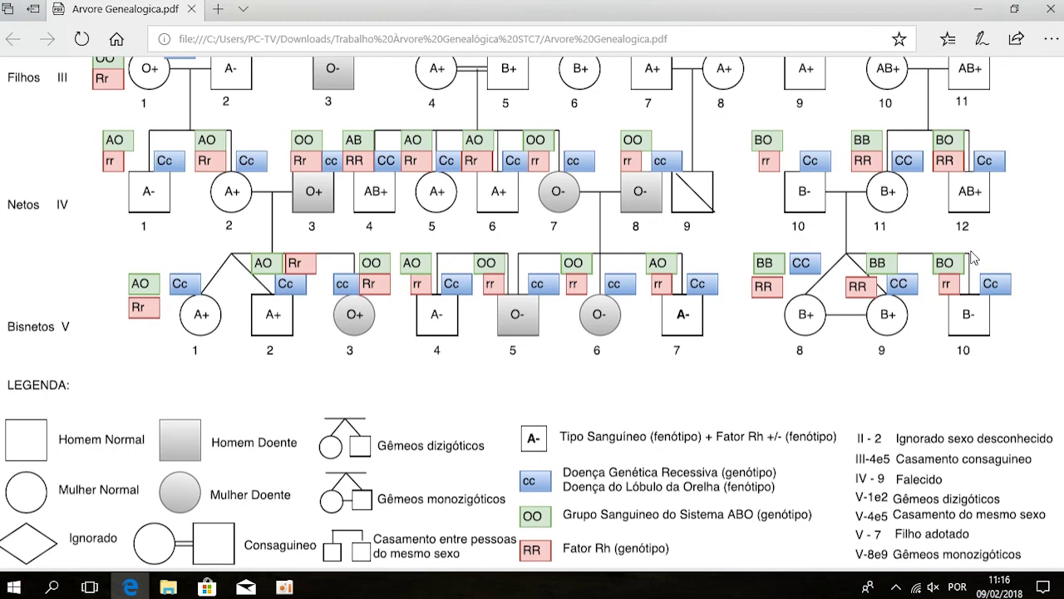
scroll(973, 258, "up", 3)
scroll(973, 258, "up", 3)
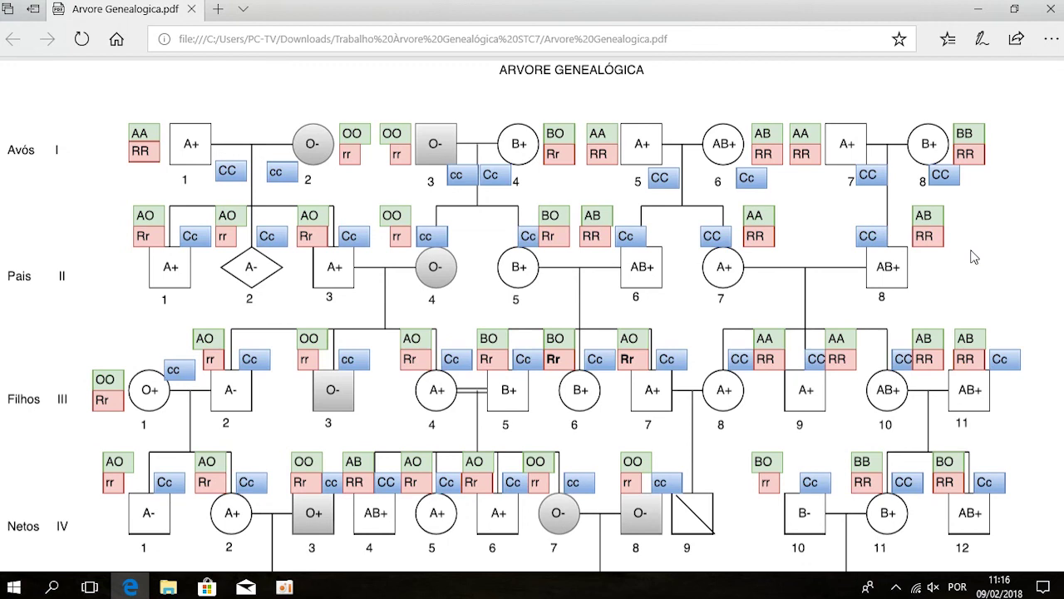
scroll(973, 257, "down", 5)
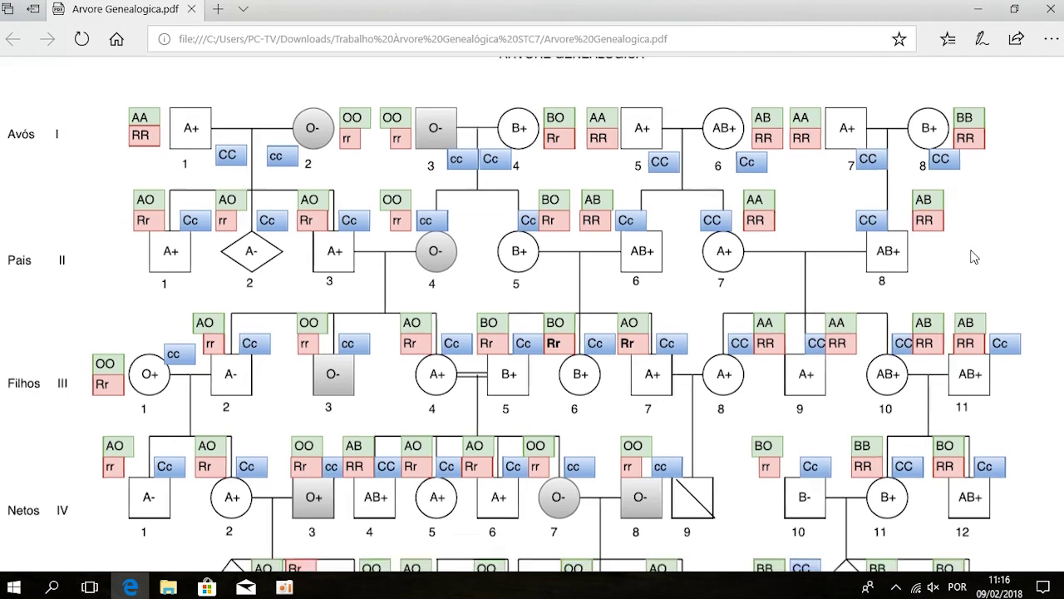